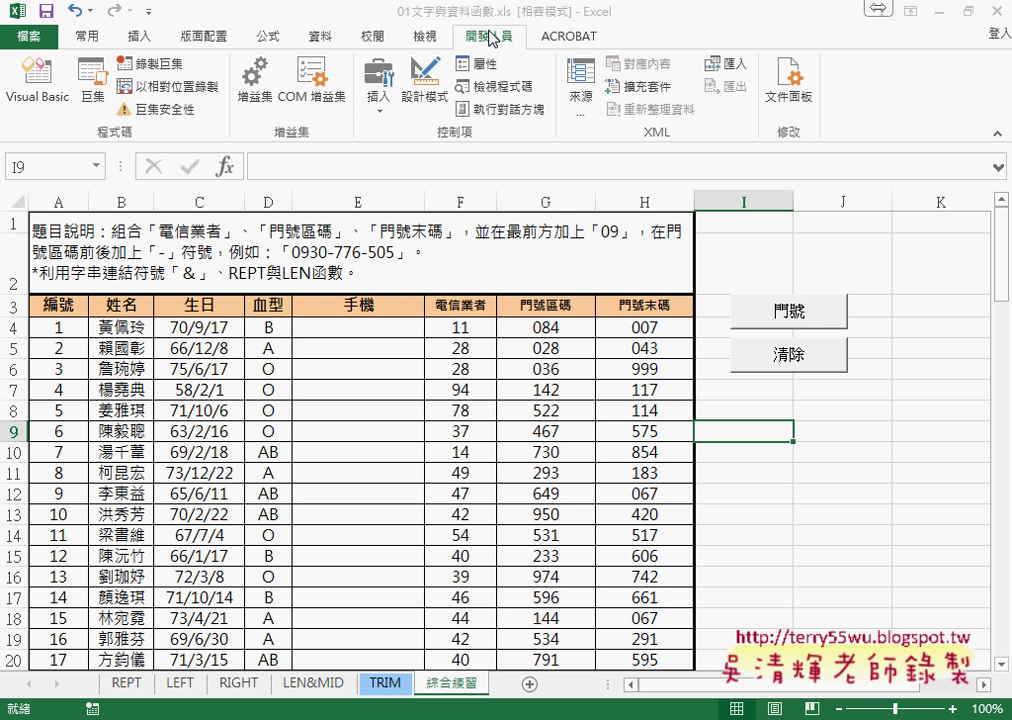
Step: Open this workbook's VBA editor from the 開發人員 (Developer) tab's Visual Basic button
left_click(60, 95)
Step: Shrink and move the VBA editor to the sheet's top-left, exposing the 門號 and 清除 buttons
left_click_drag(312, 79, 288, 162)
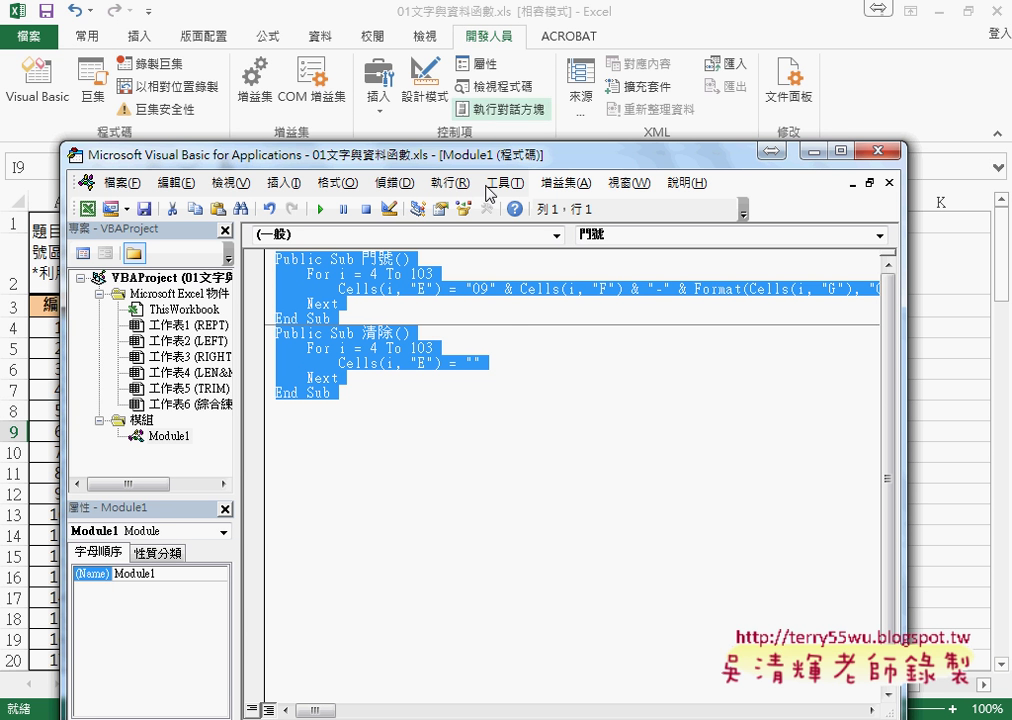
left_click(880, 151)
left_click(40, 98)
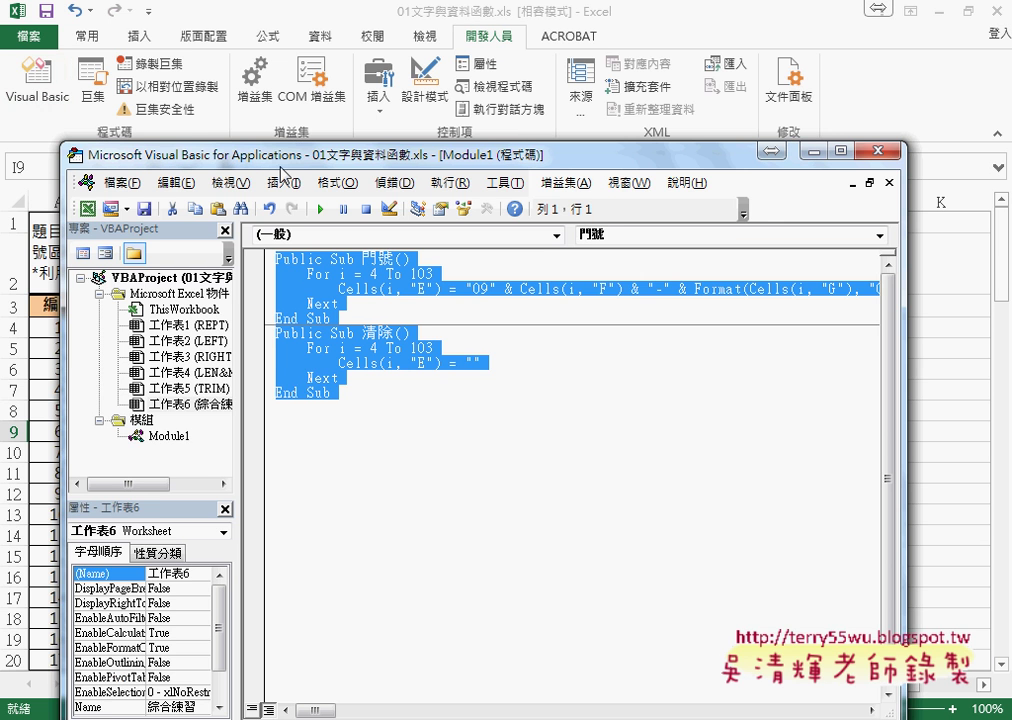
mouse_move(288, 161)
left_mouse_down()
mouse_move(258, 55)
mouse_move(238, 46)
left_mouse_up()
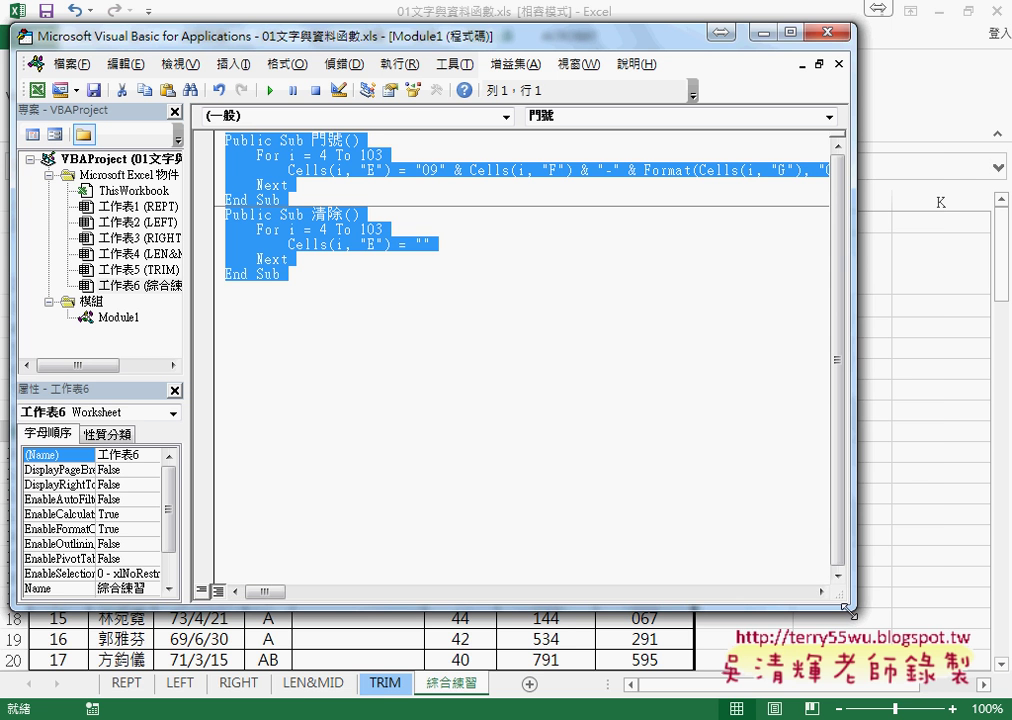
mouse_move(852, 603)
left_mouse_down()
mouse_move(641, 482)
mouse_move(969, 695)
left_mouse_up()
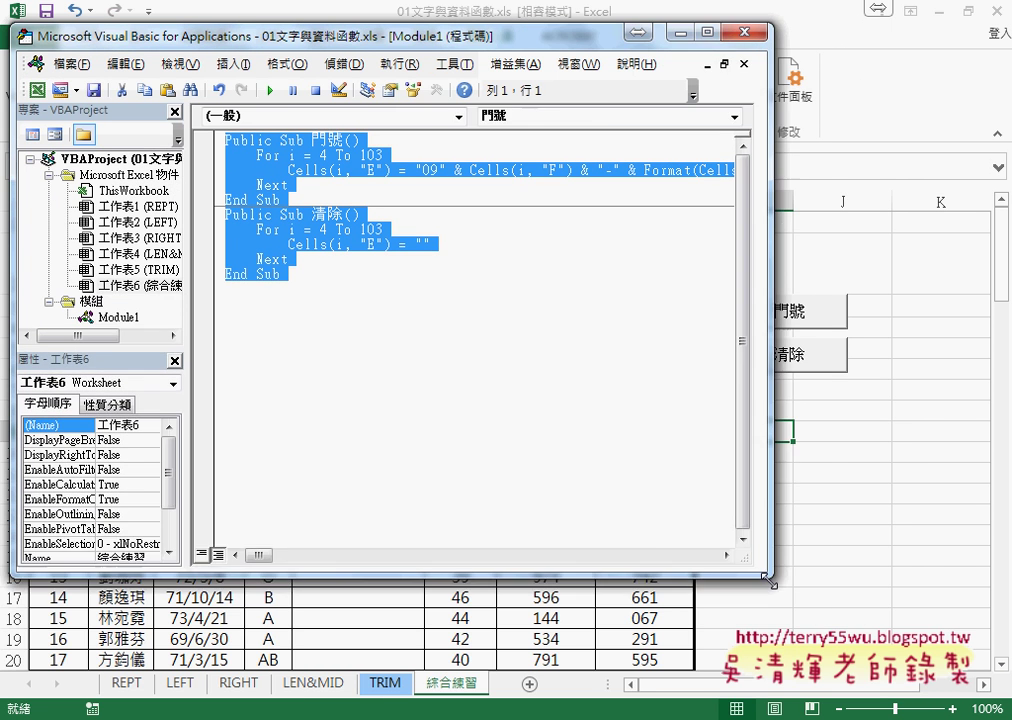
left_click_drag(287, 43, 335, 75)
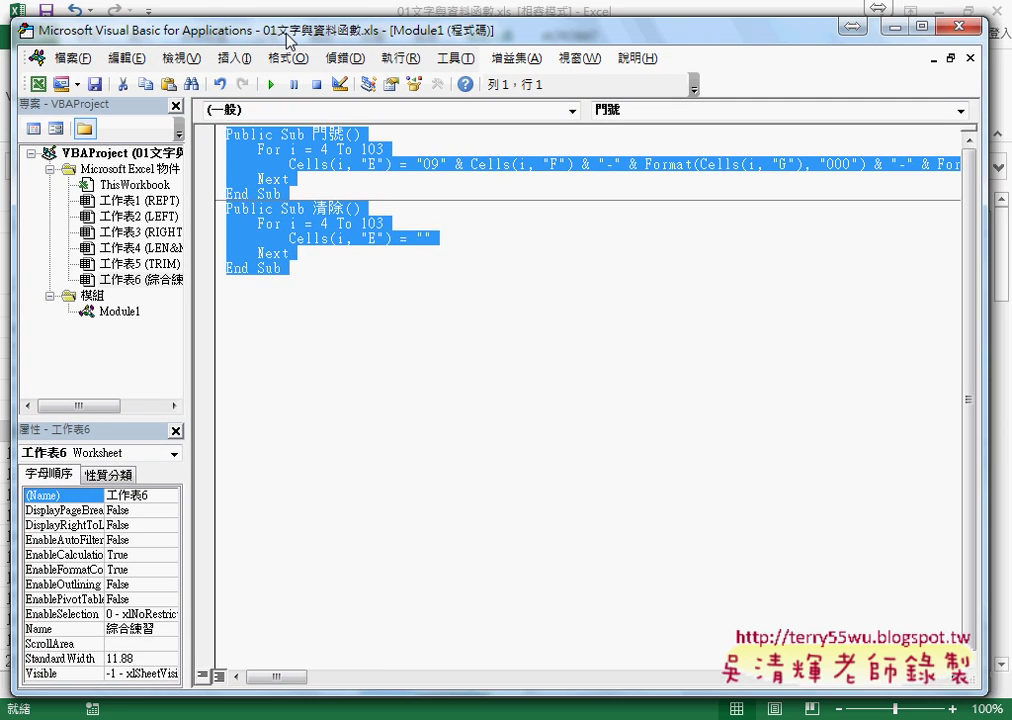
left_click_drag(335, 75, 272, 22)
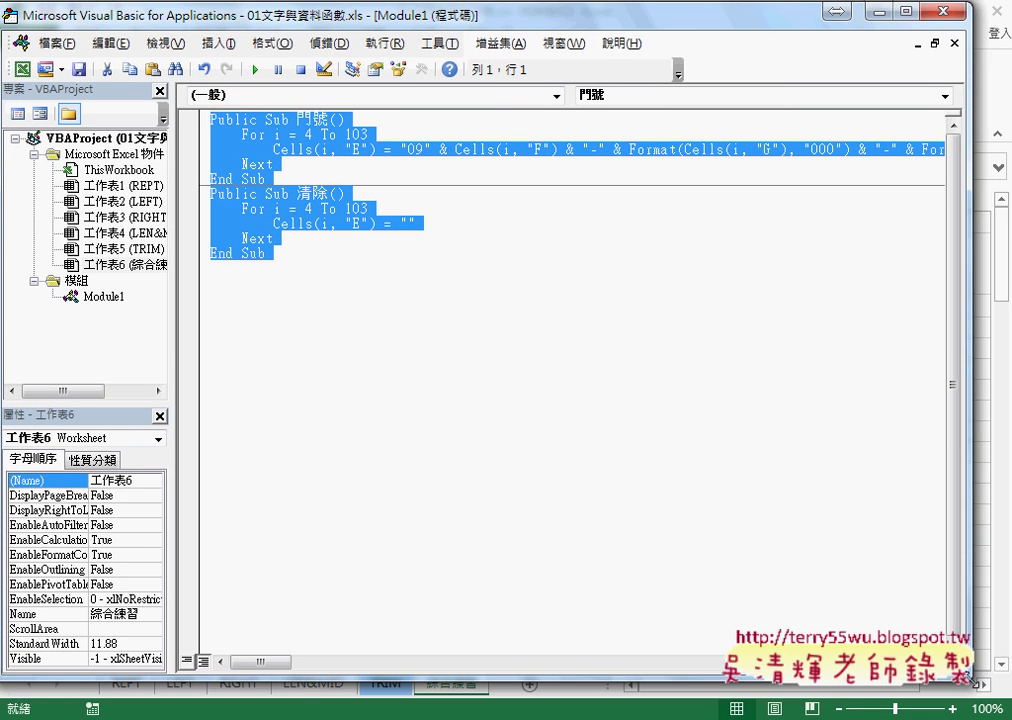
left_click_drag(969, 695, 806, 607)
mouse_move(345, 25)
left_mouse_down()
mouse_move(367, 70)
mouse_move(443, 47)
left_mouse_up()
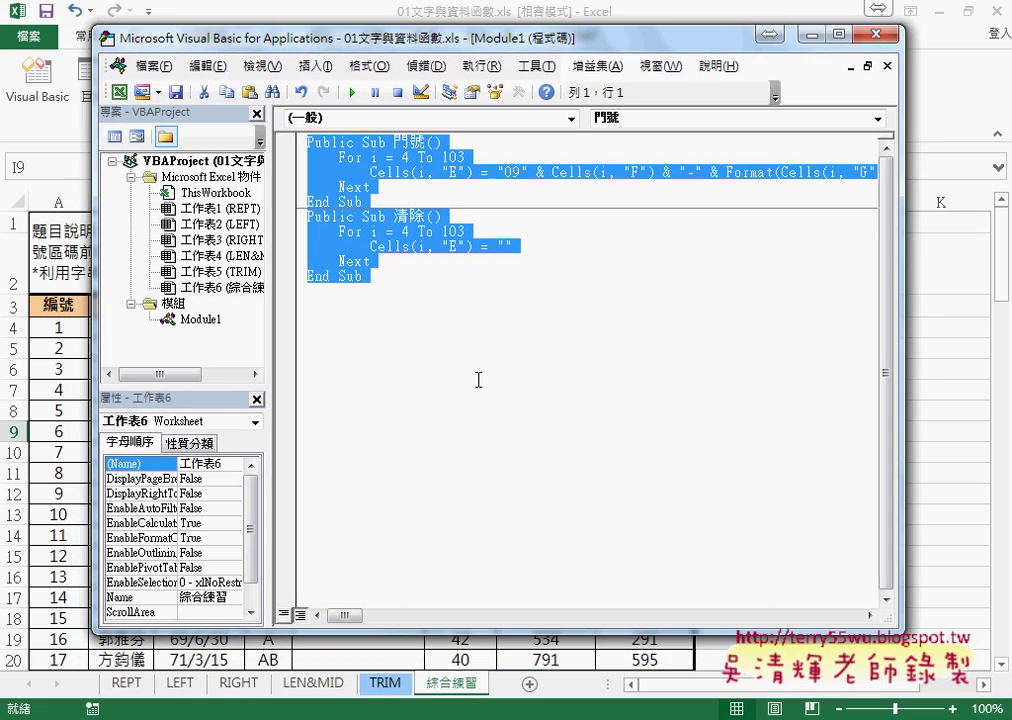
Step: Close the Module1 code window, after briefly reopening it from the project tree
left_click(888, 68)
left_click(203, 320)
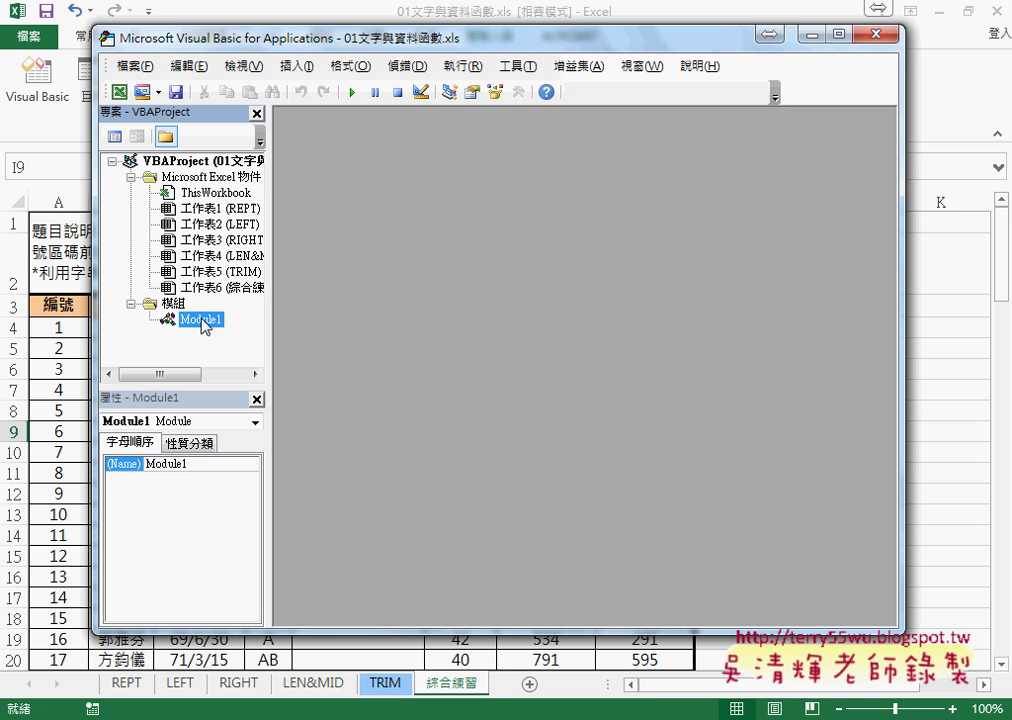
double_click(201, 320)
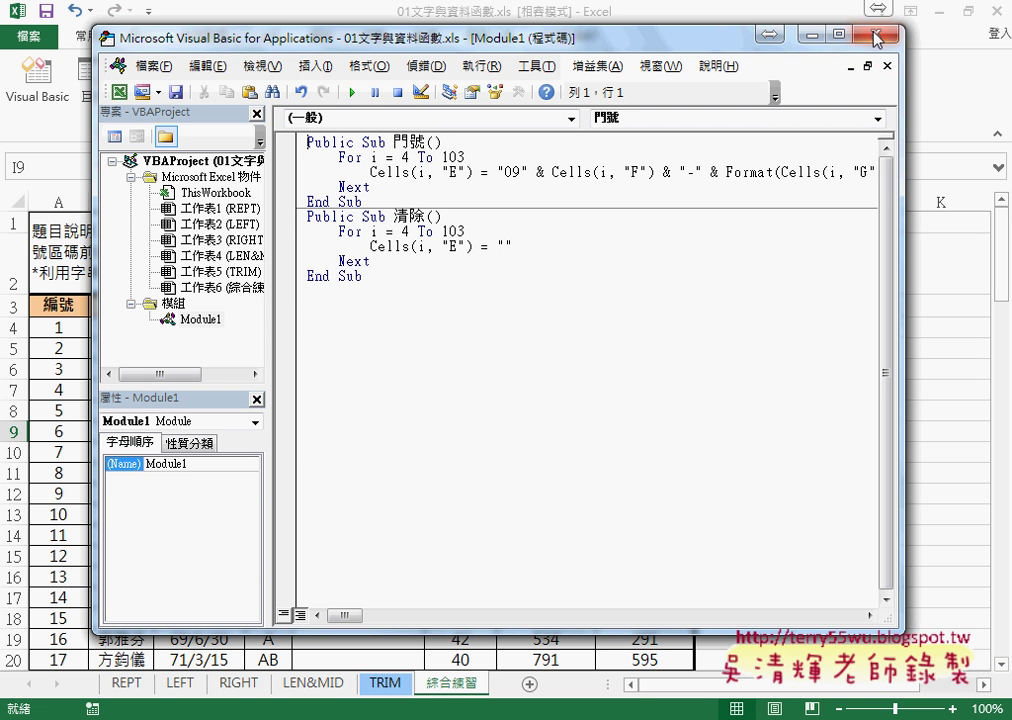
left_click(886, 67)
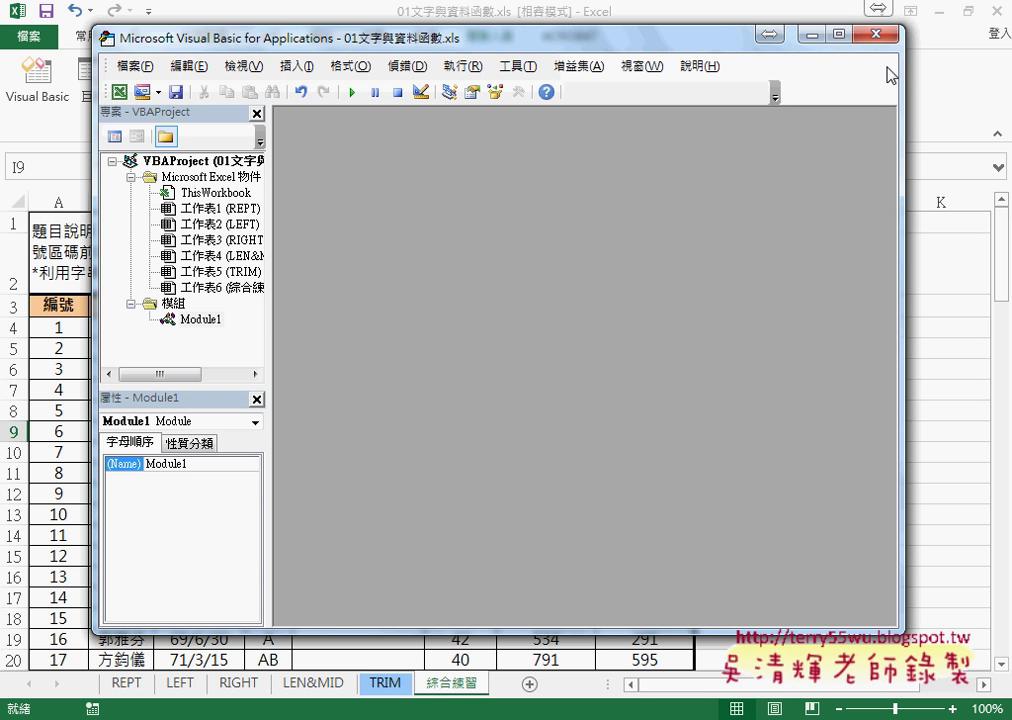
double_click(201, 320)
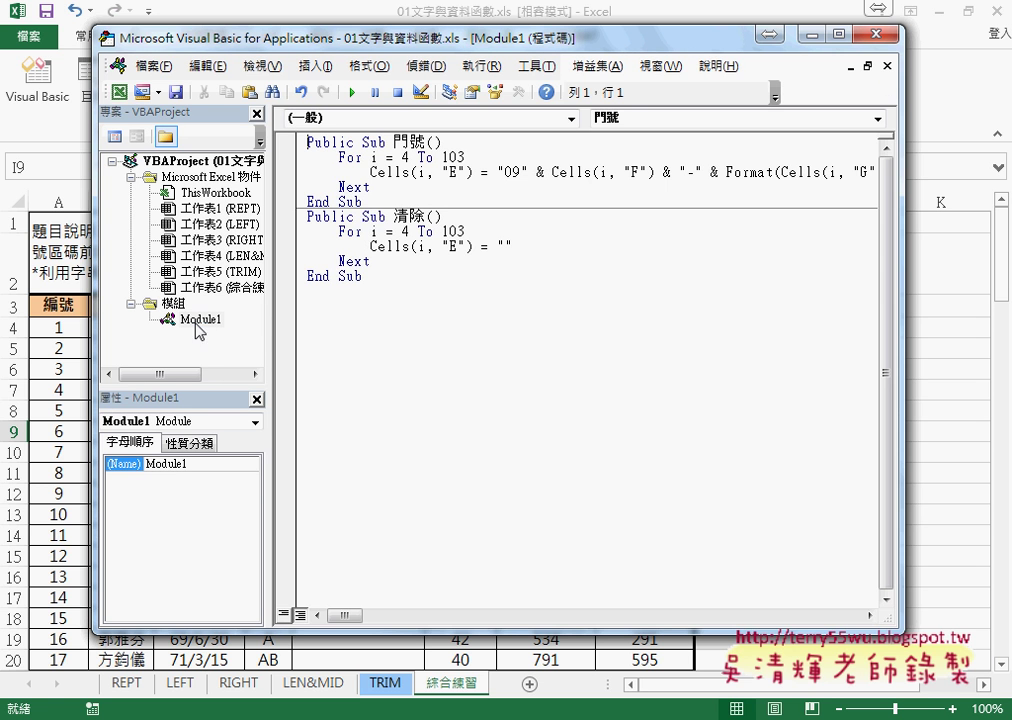
left_click(886, 67)
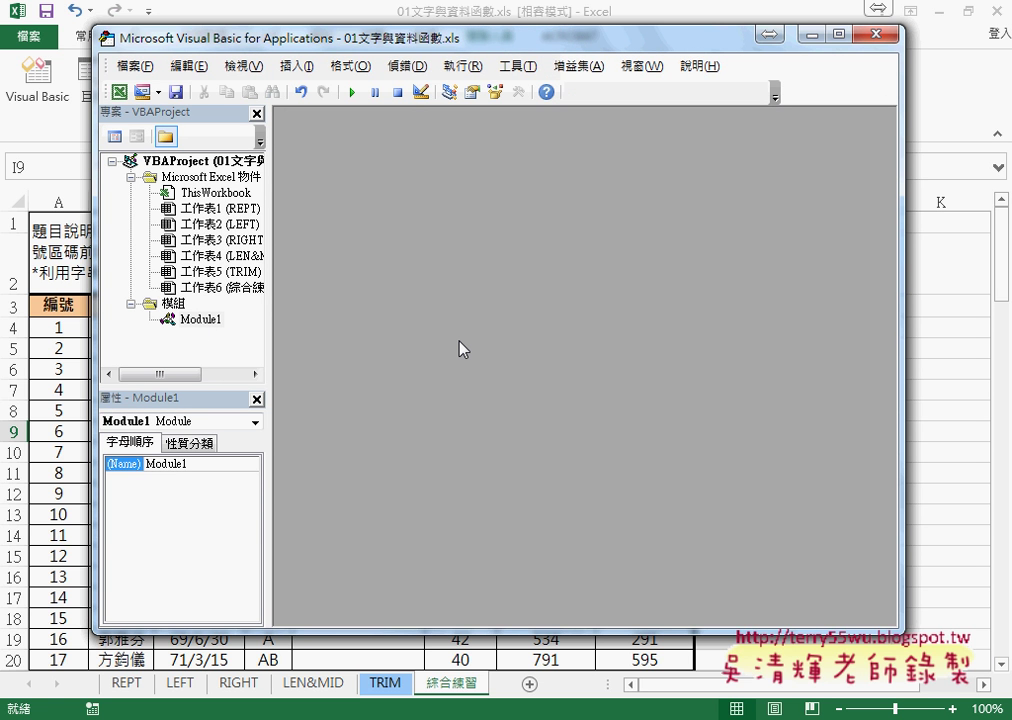
Step: Close the project tree and properties panes, then reopen the editor and reposition it
left_click(257, 113)
left_click(257, 114)
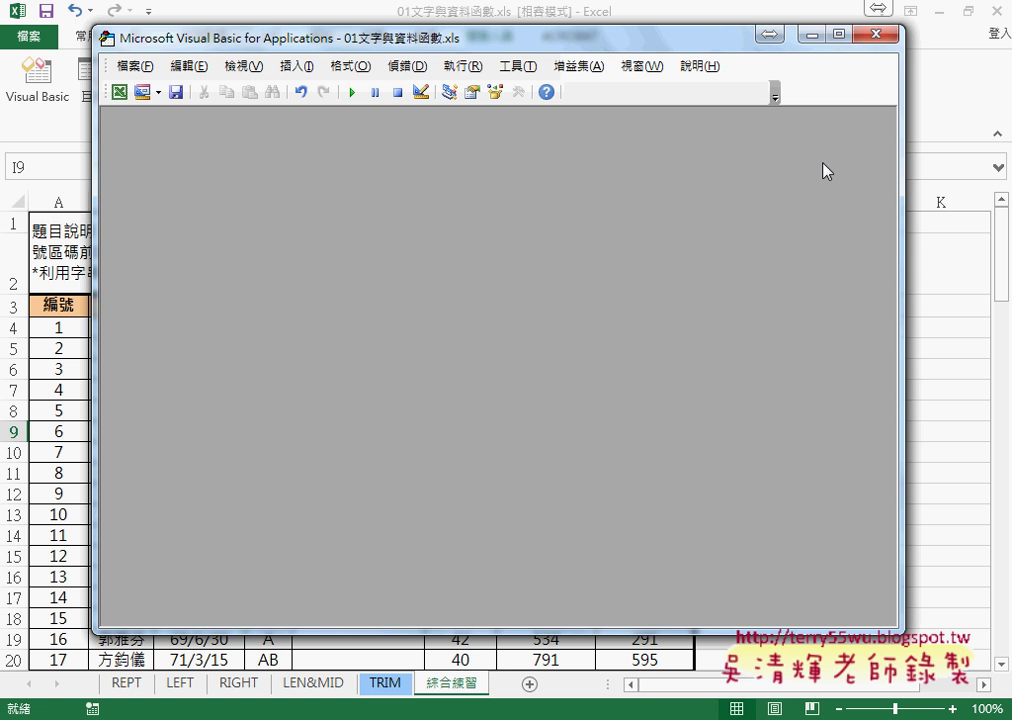
left_click(878, 35)
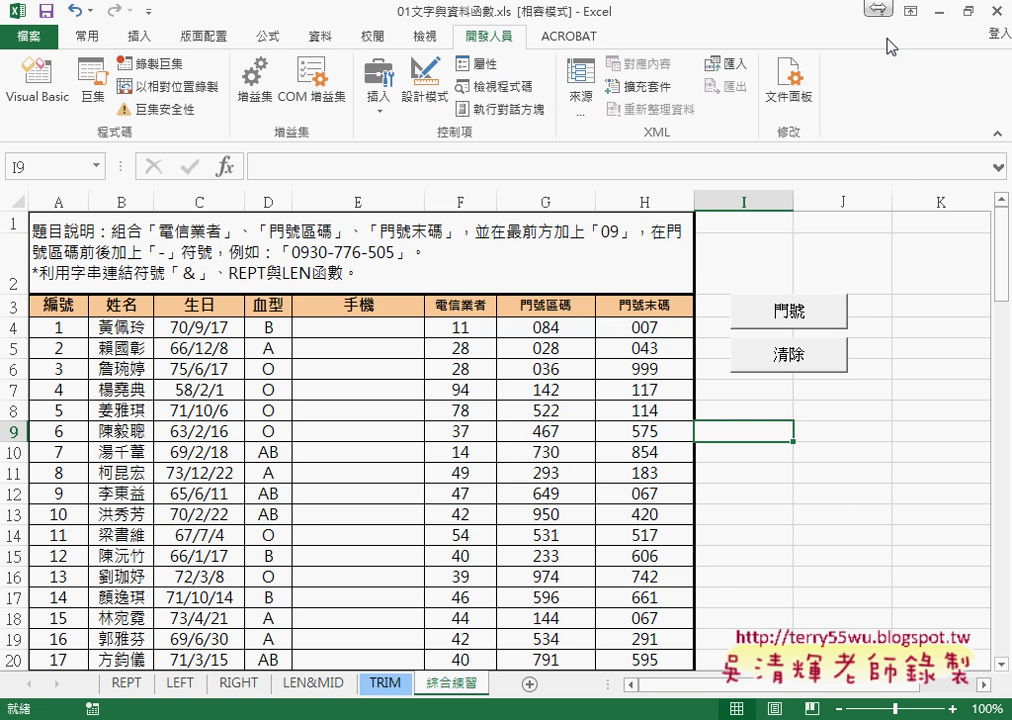
left_click(45, 90)
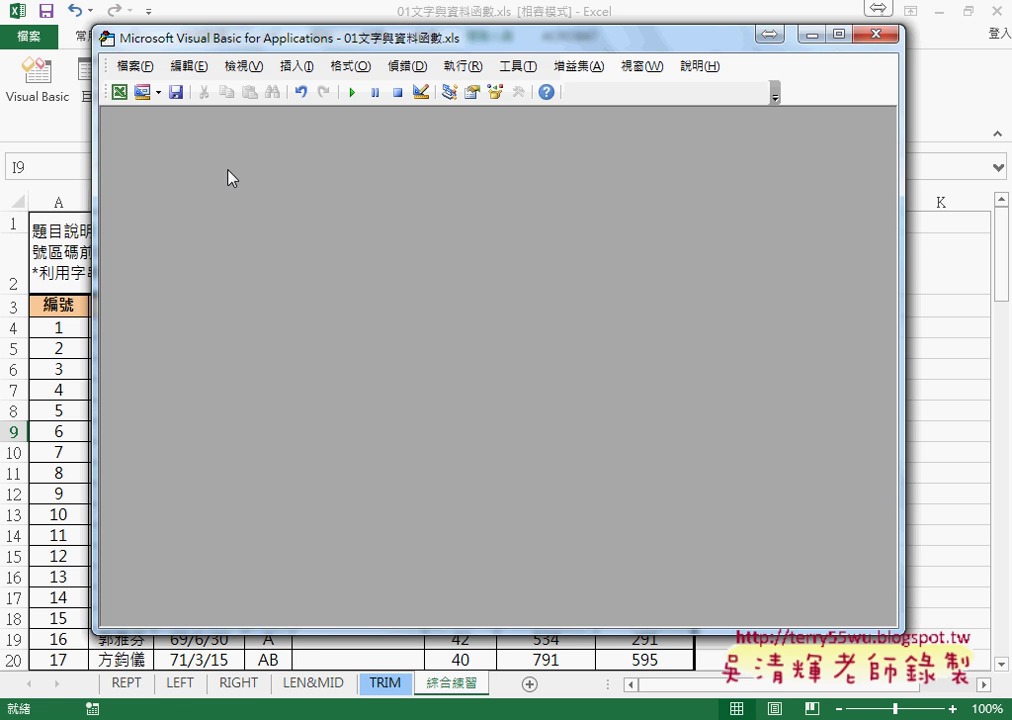
left_click_drag(276, 44, 245, 78)
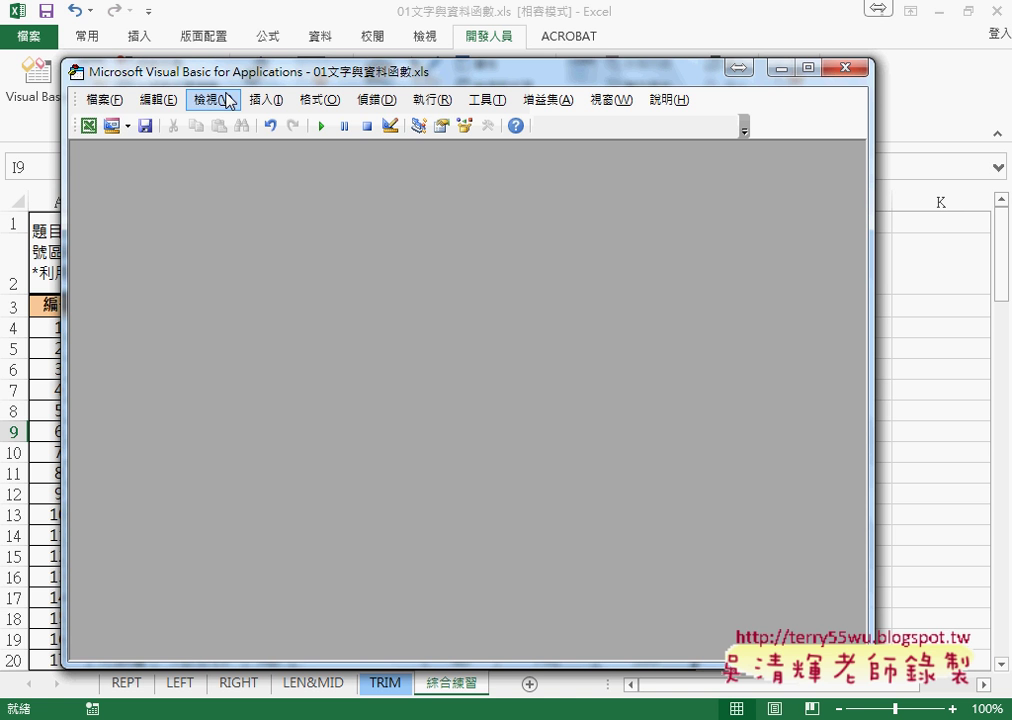
Step: Restore the Project Explorer from the View menu, widen it, and open Module1's code
left_click(226, 99)
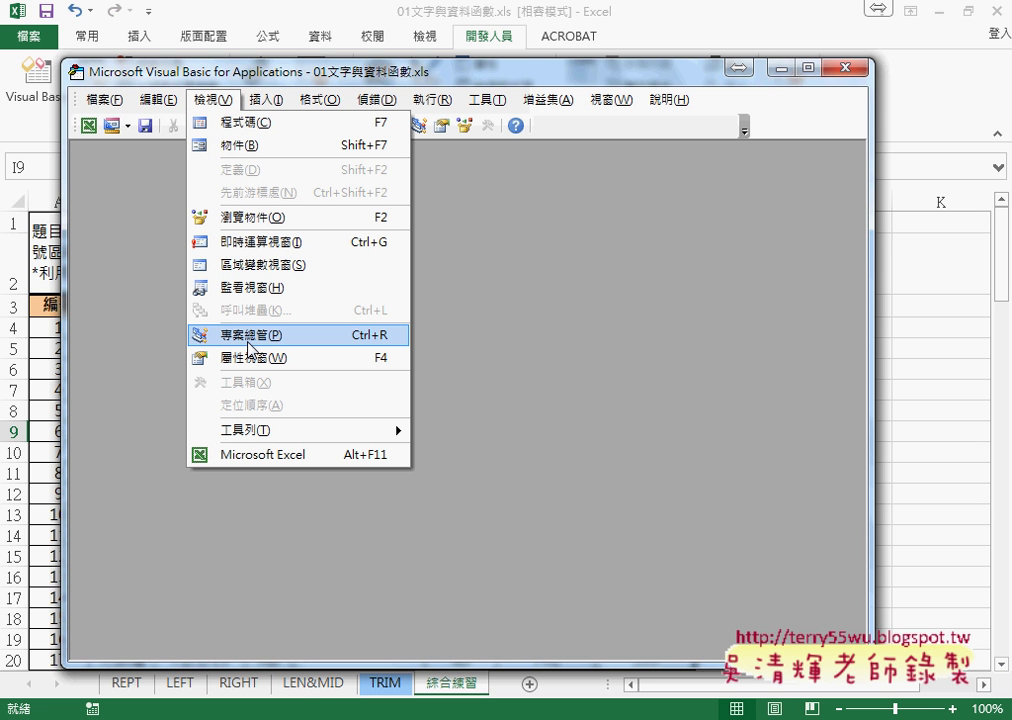
left_click(249, 335)
left_click_drag(240, 347, 285, 341)
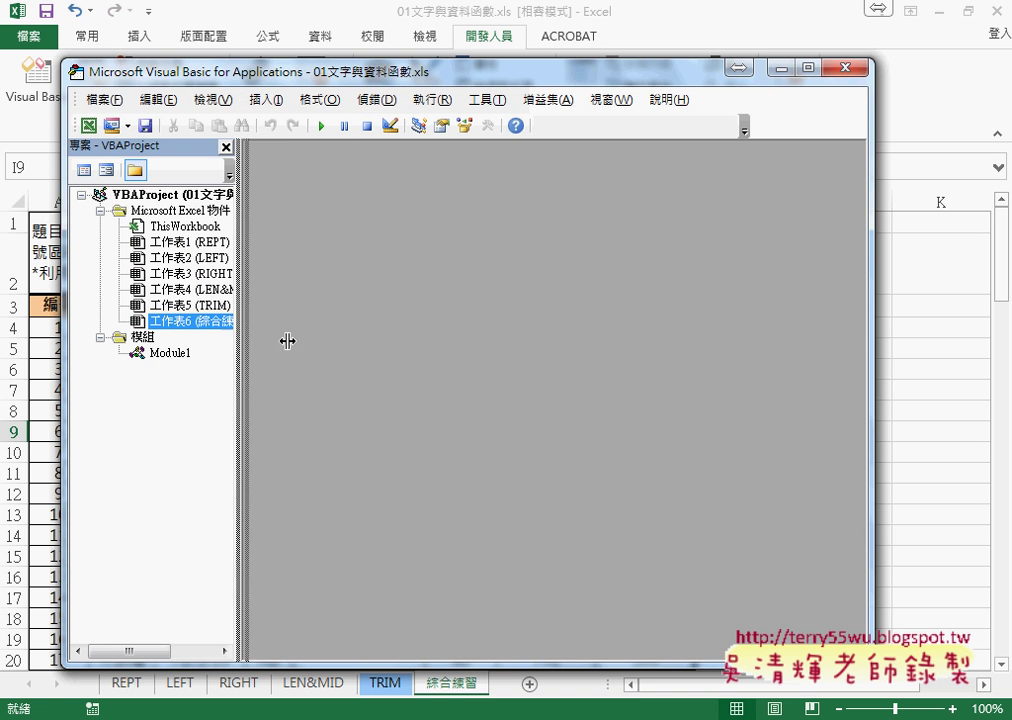
double_click(172, 354)
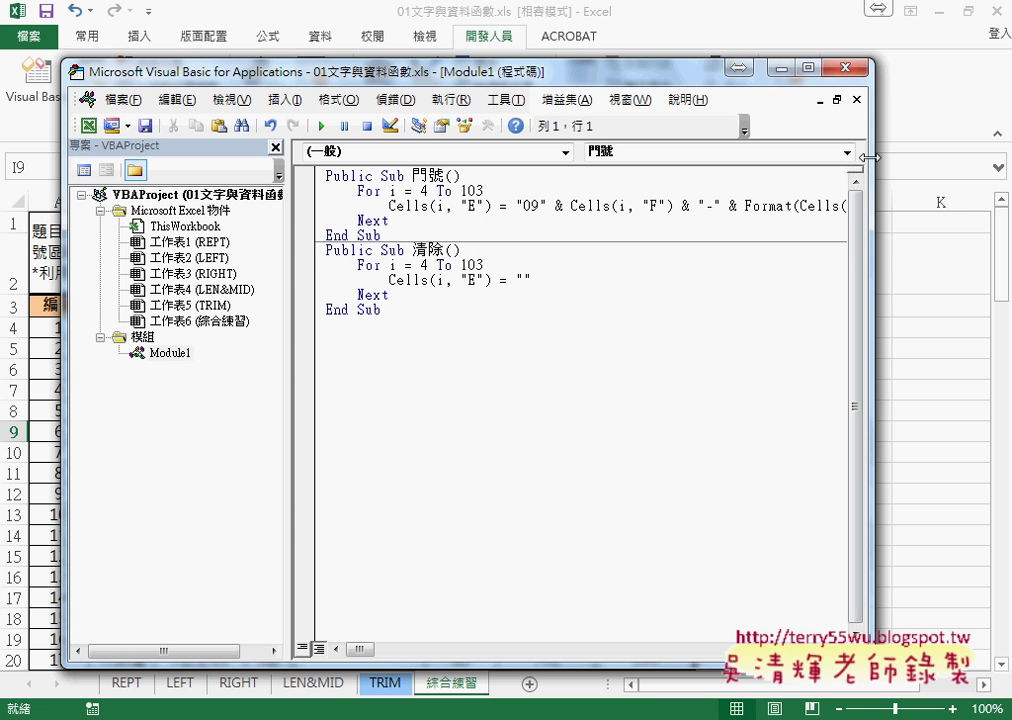
left_click(856, 100)
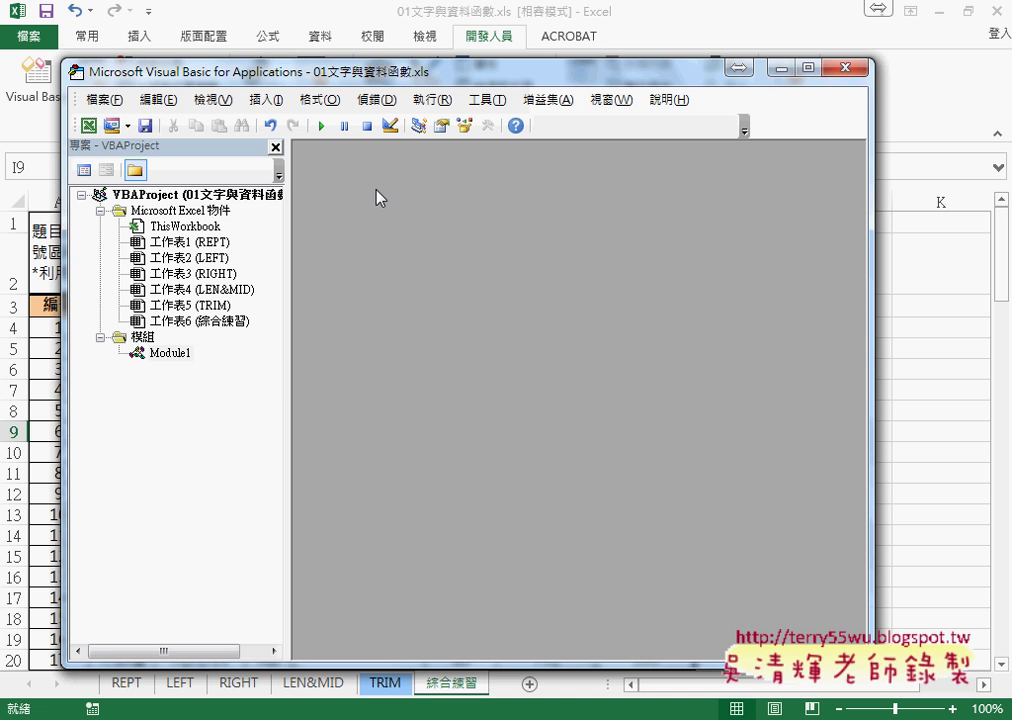
left_click(276, 147)
left_click(213, 100)
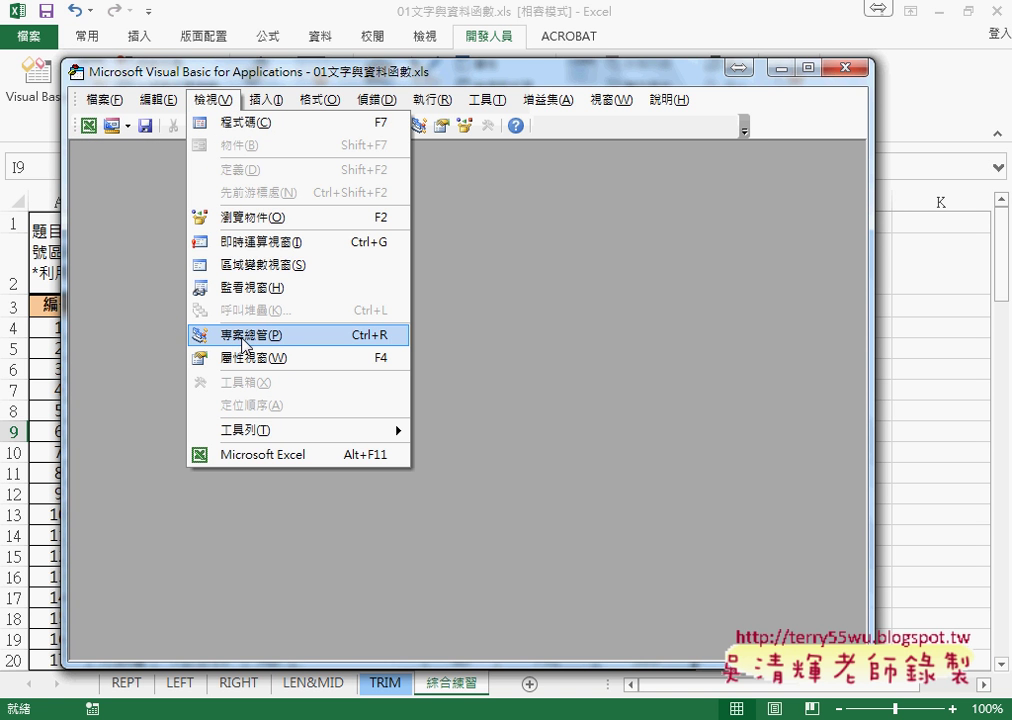
left_click(242, 336)
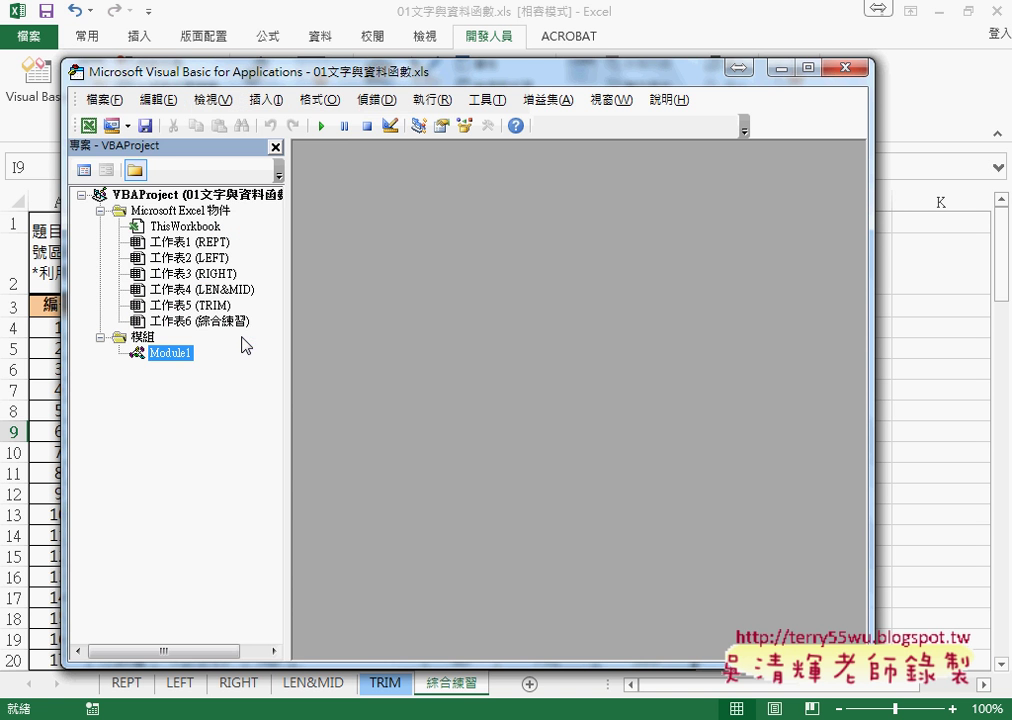
double_click(162, 354)
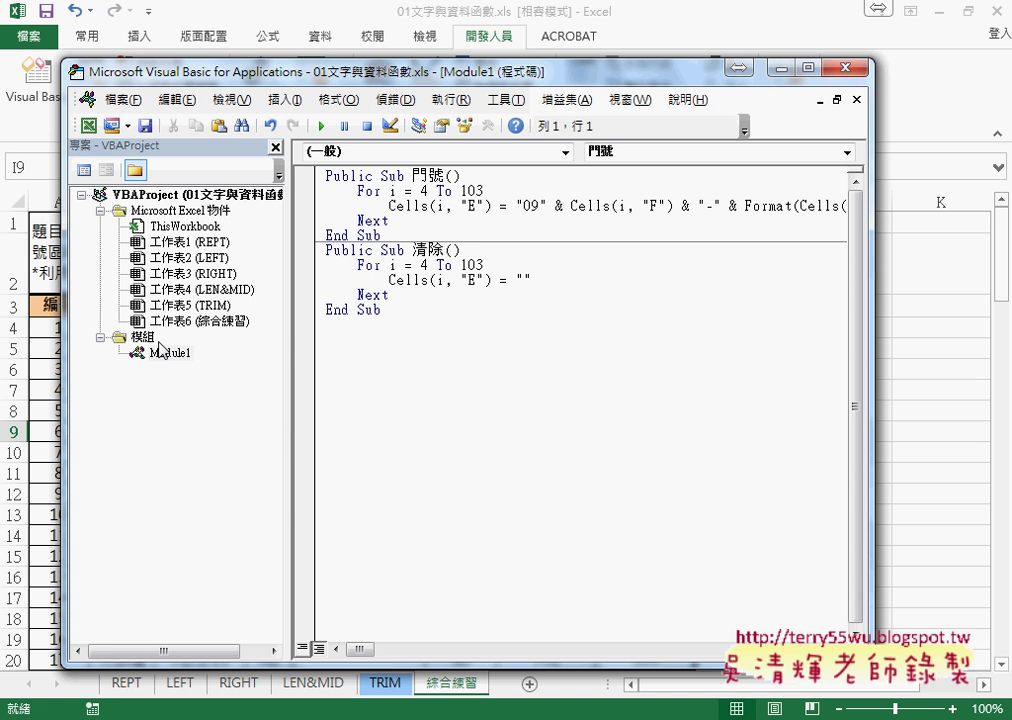
Step: Insert a new module, Module2, and show the Properties pane with a taller project tree
right_click(166, 292)
left_click(375, 403)
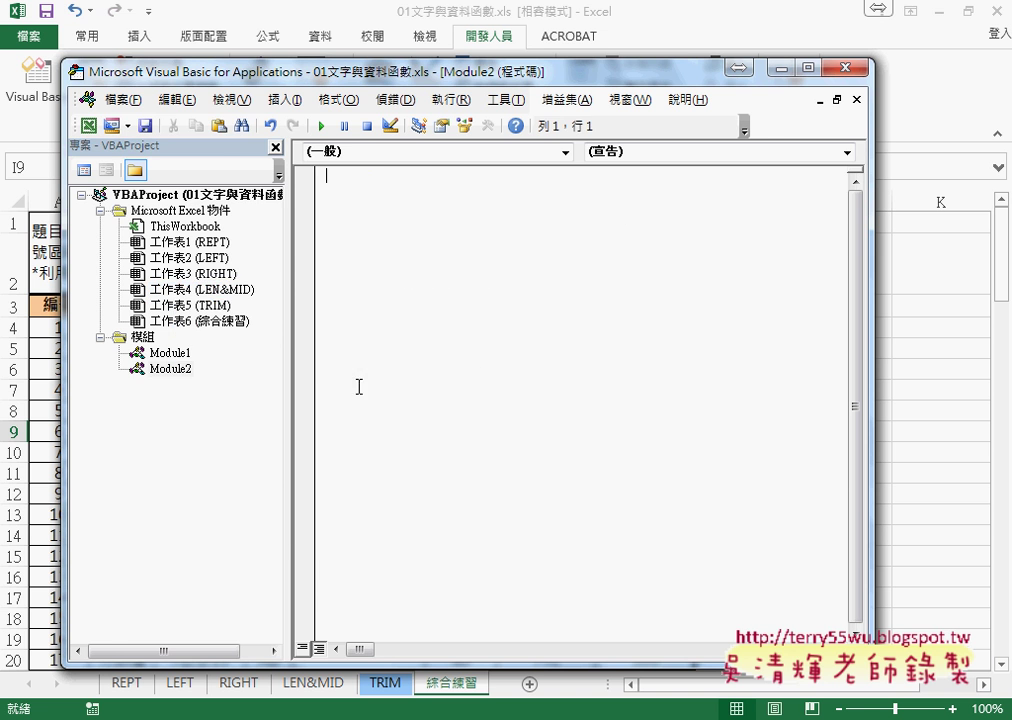
left_click(237, 101)
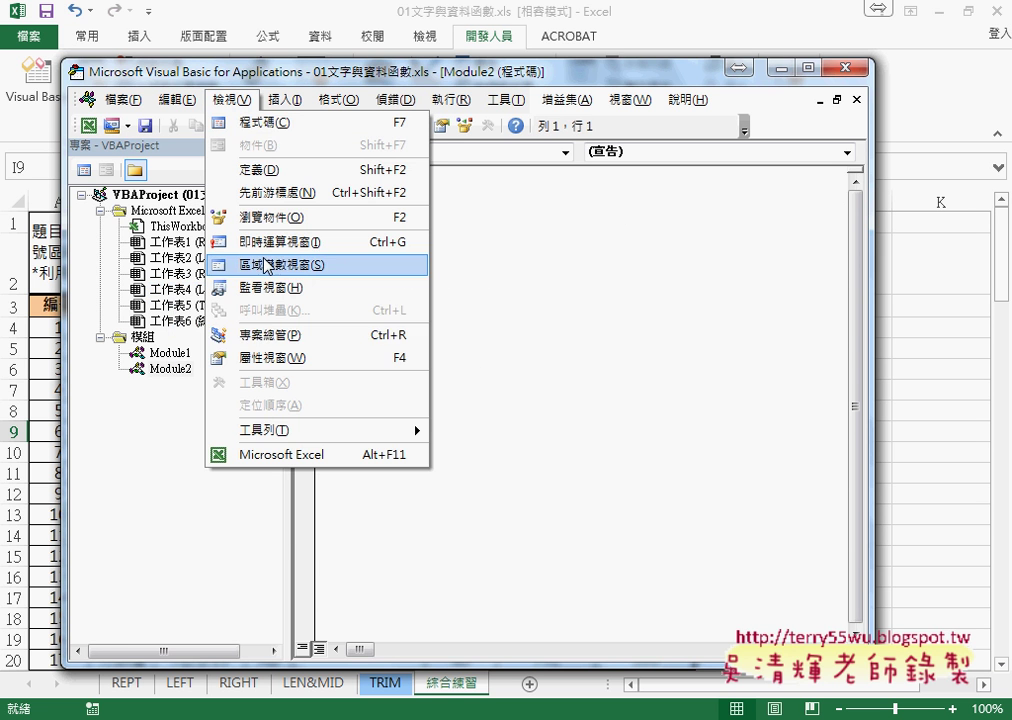
left_click(280, 357)
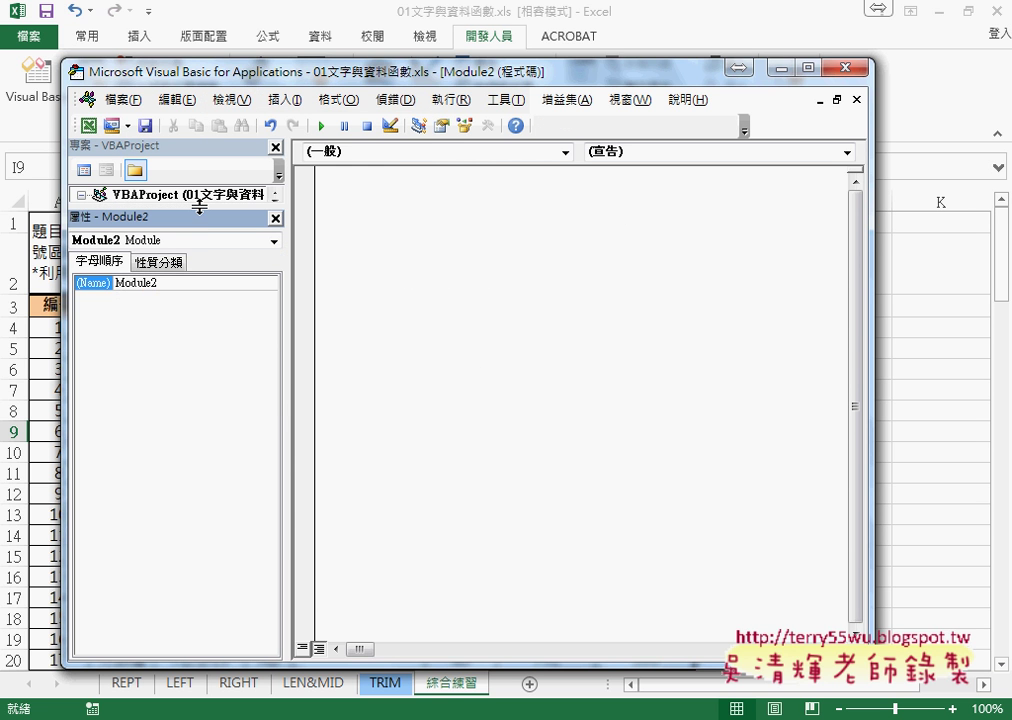
left_click_drag(199, 208, 210, 393)
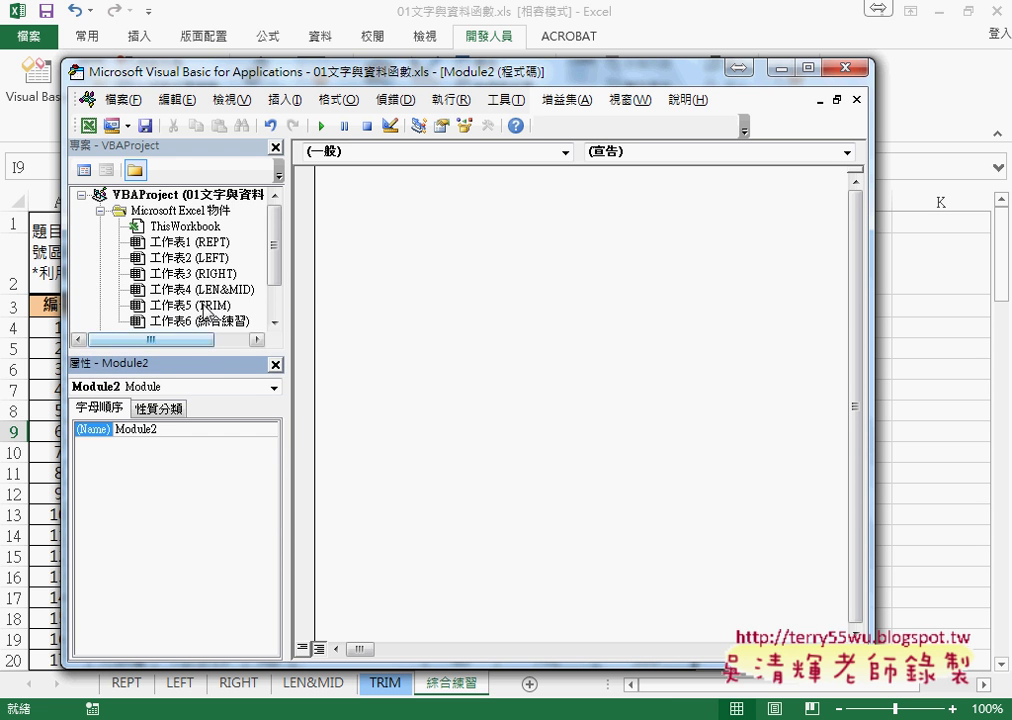
Step: Insert a second module, Module3, and enlarge the project tree to show it
right_click(180, 274)
left_click(386, 384)
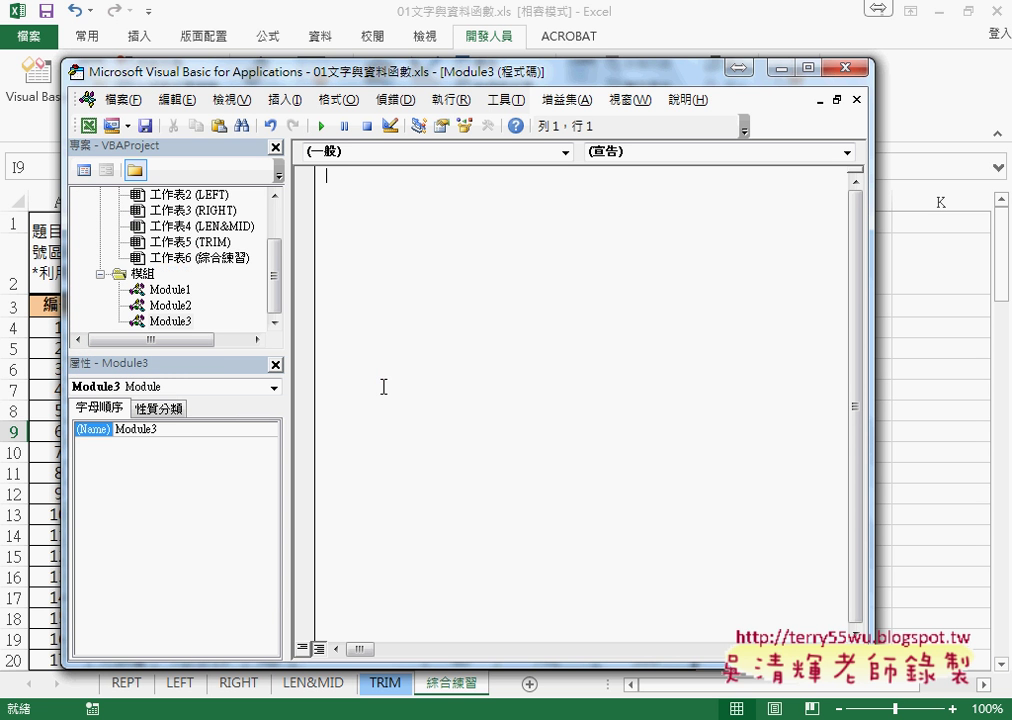
scroll(274, 260, "up", 1)
scroll(276, 270, "up", 1)
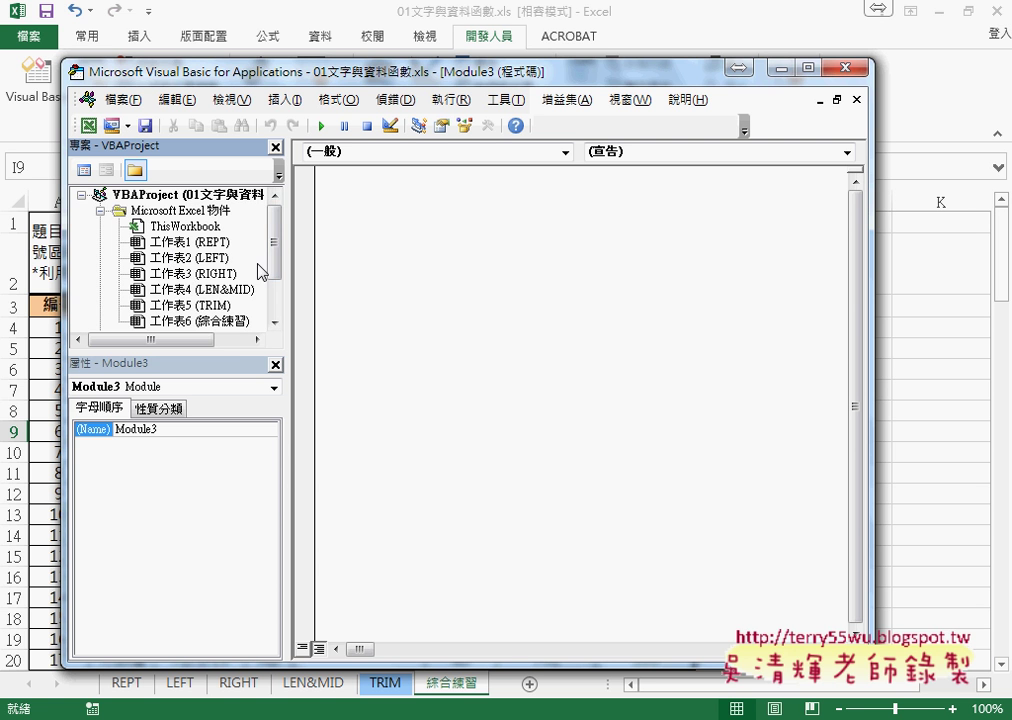
scroll(270, 244, "down", 2)
left_click_drag(238, 350, 233, 445)
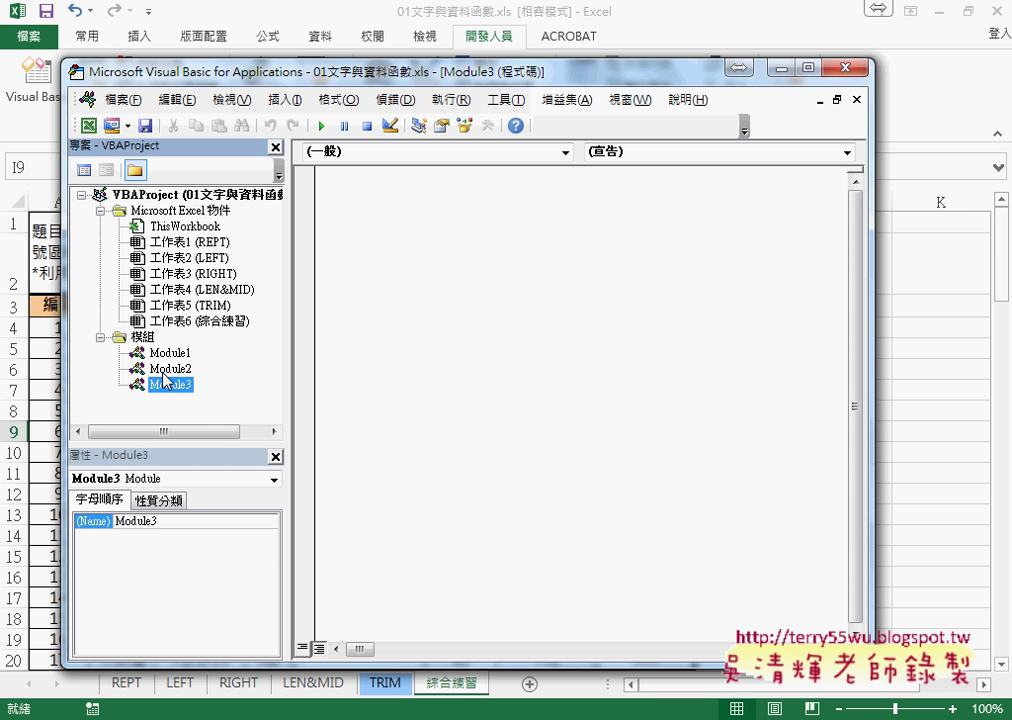
Step: Remove Module3 and Module2 without exporting, then widen Module1's code area
right_click(186, 393)
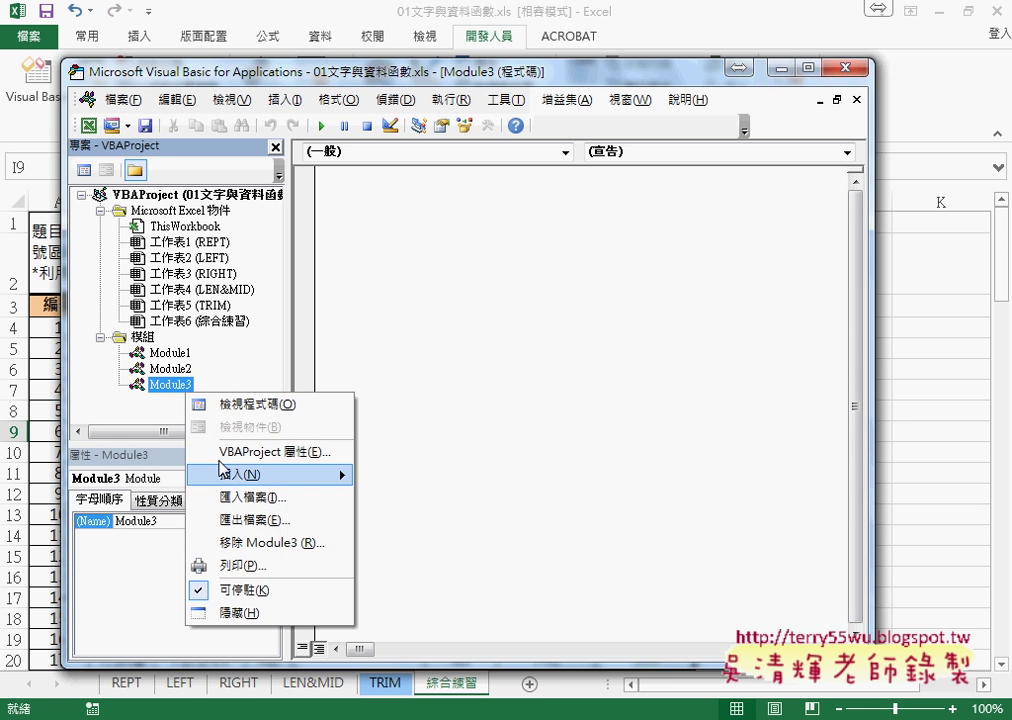
left_click(268, 542)
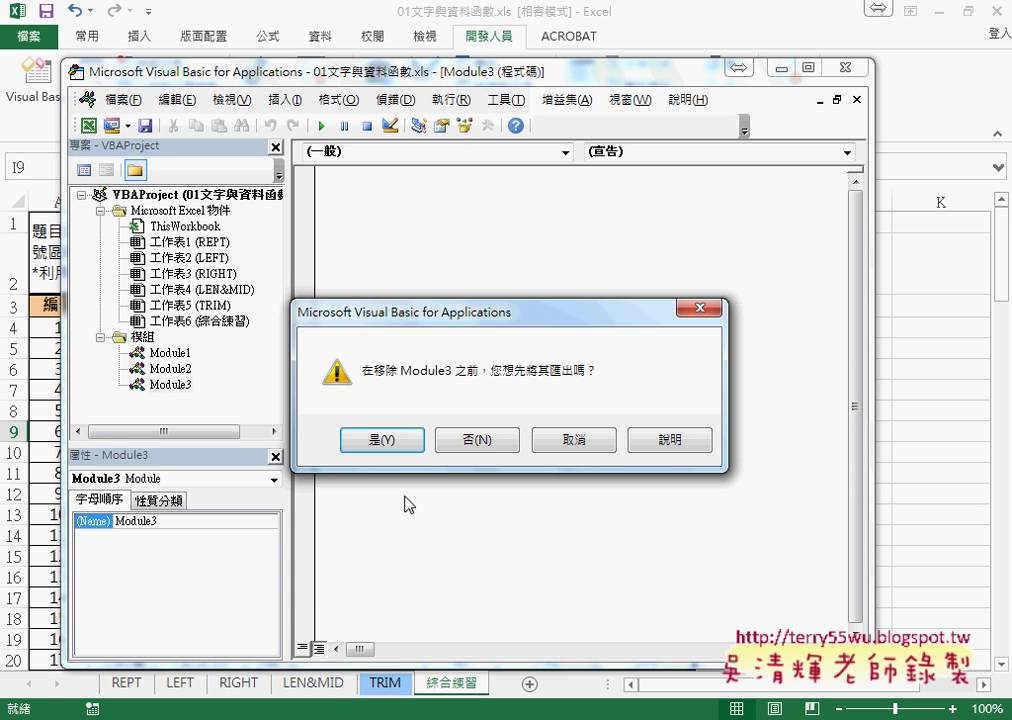
left_click(487, 446)
right_click(172, 369)
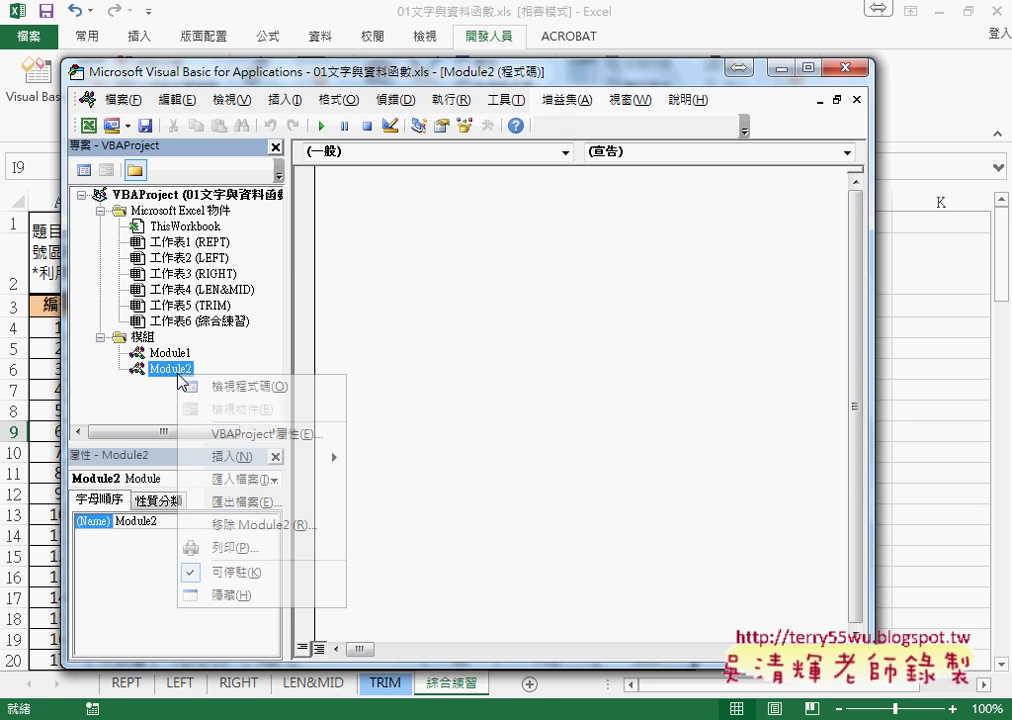
left_click(258, 527)
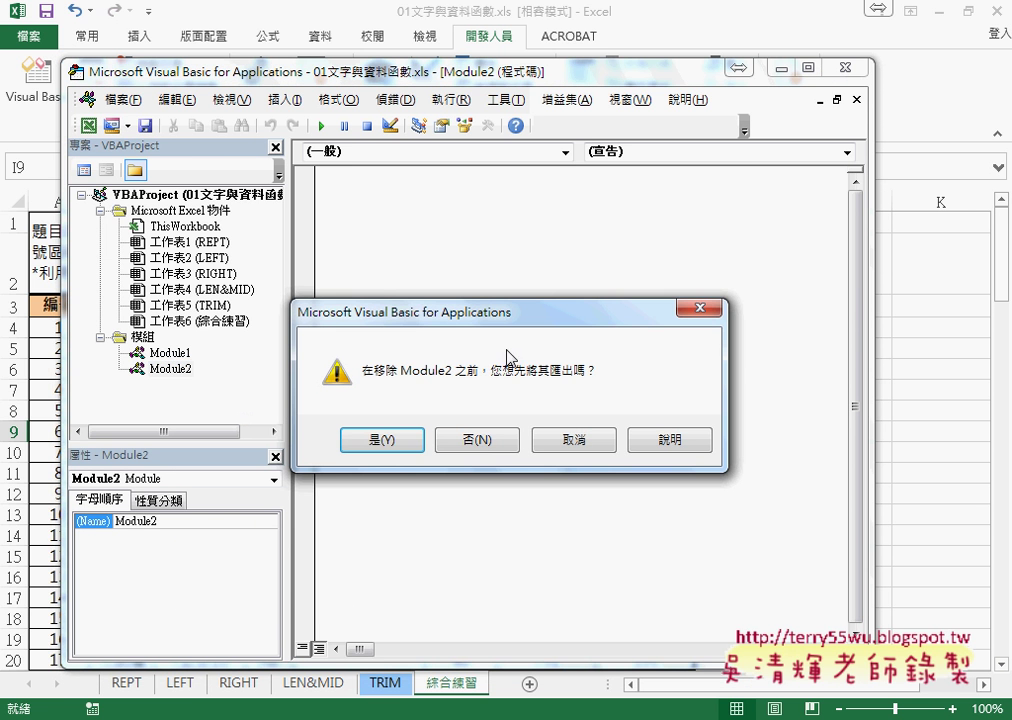
left_click(509, 443)
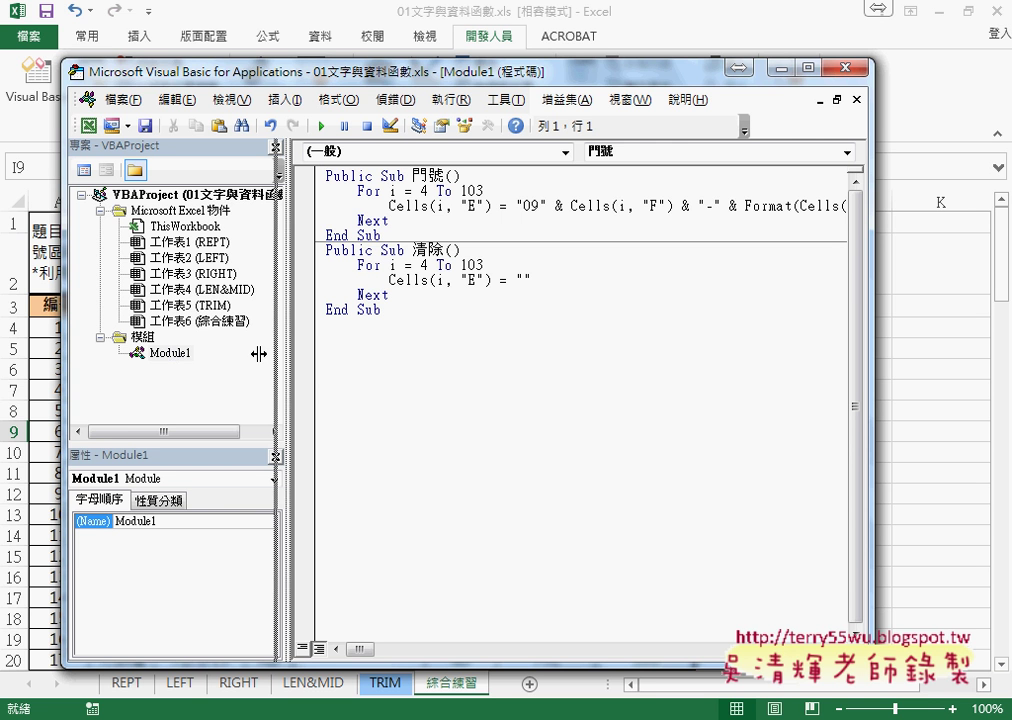
left_click_drag(285, 352, 233, 352)
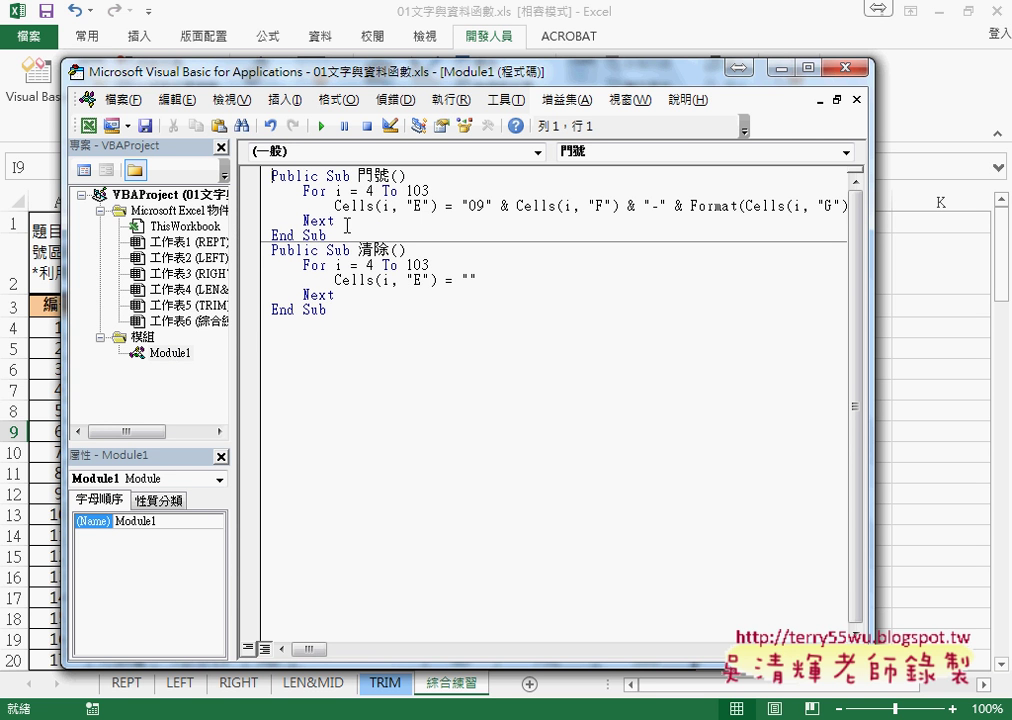
mouse_move(334, 323)
left_mouse_down()
mouse_move(247, 262)
mouse_move(250, 175)
left_mouse_up()
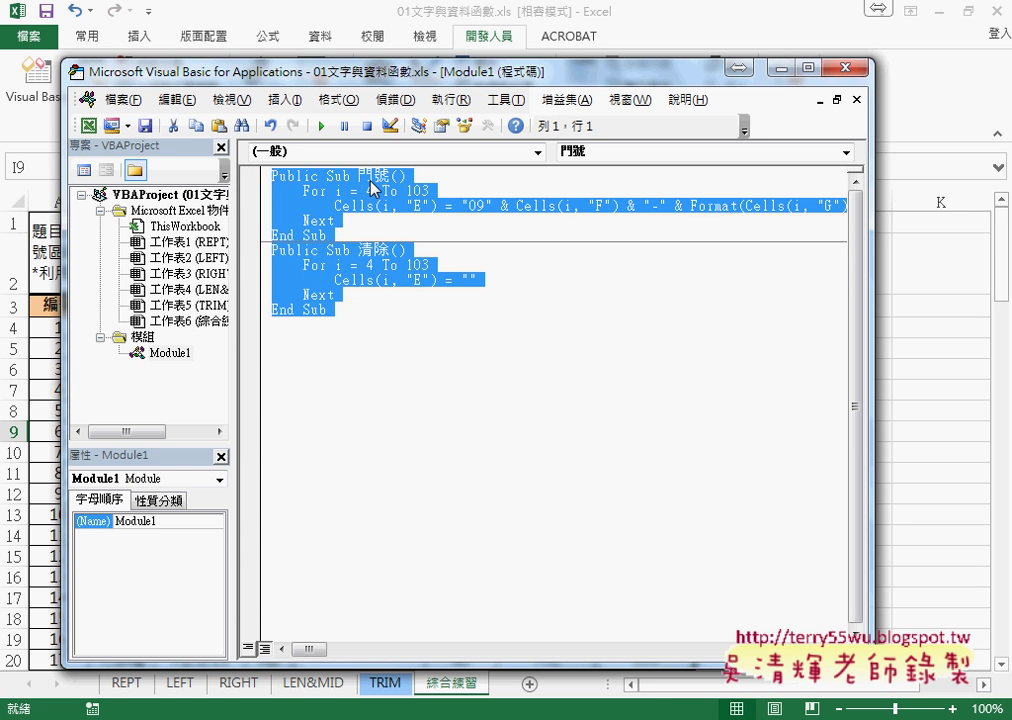
Step: Select all of Module1's code and delete it, removing both the 門號 and 清除 macros
key("Left")
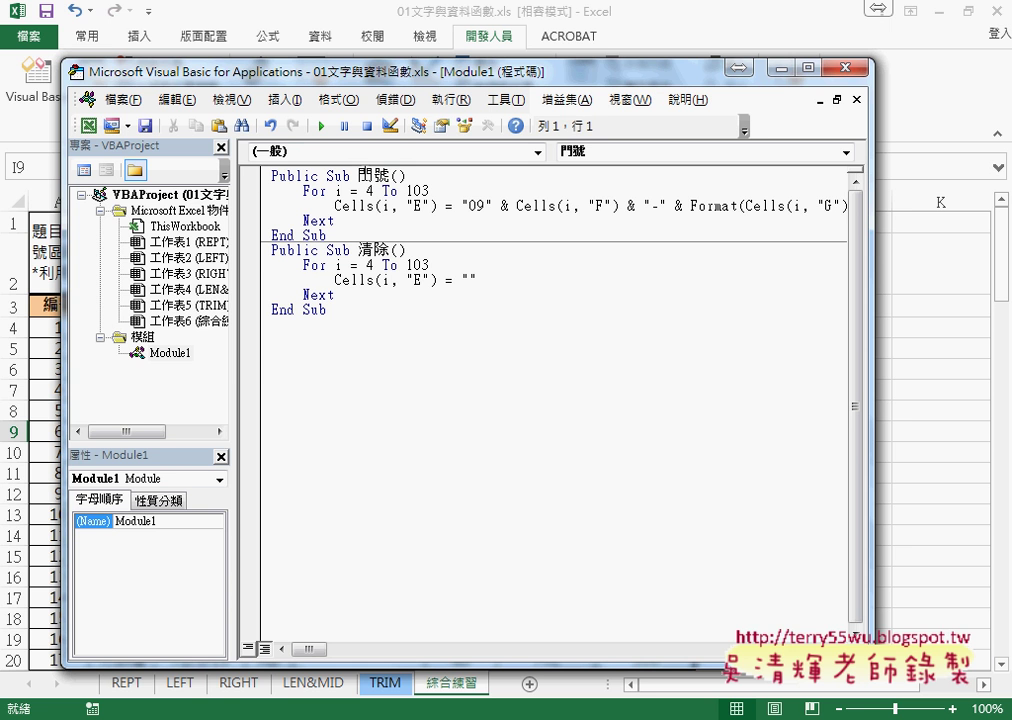
left_click_drag(359, 176, 385, 183)
left_click_drag(340, 310, 268, 176)
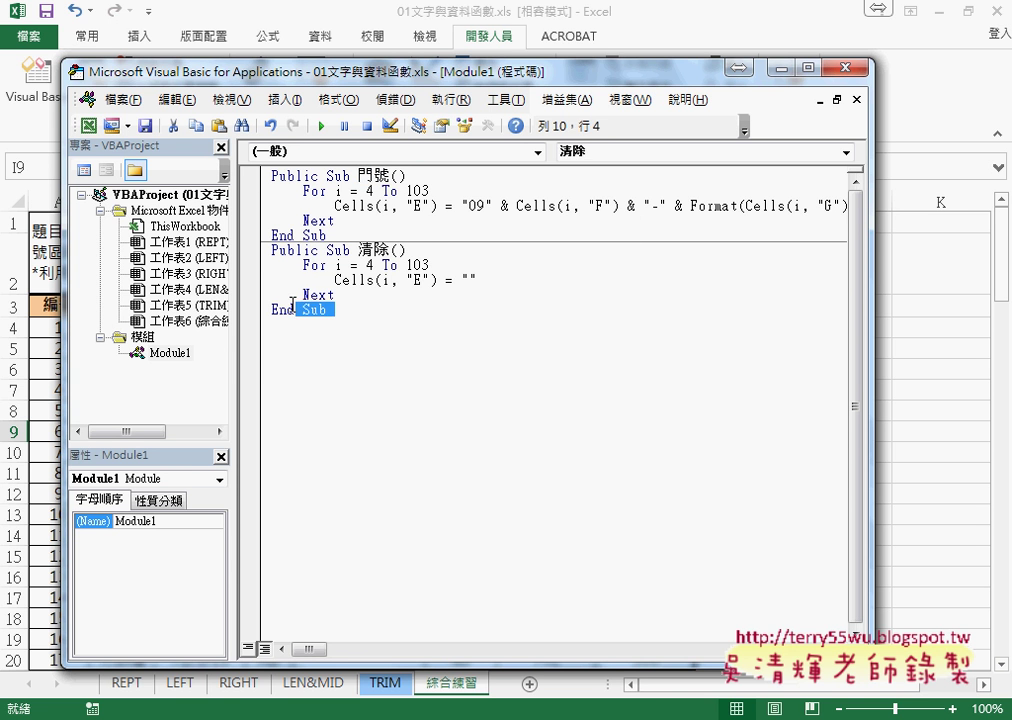
key("Delete")
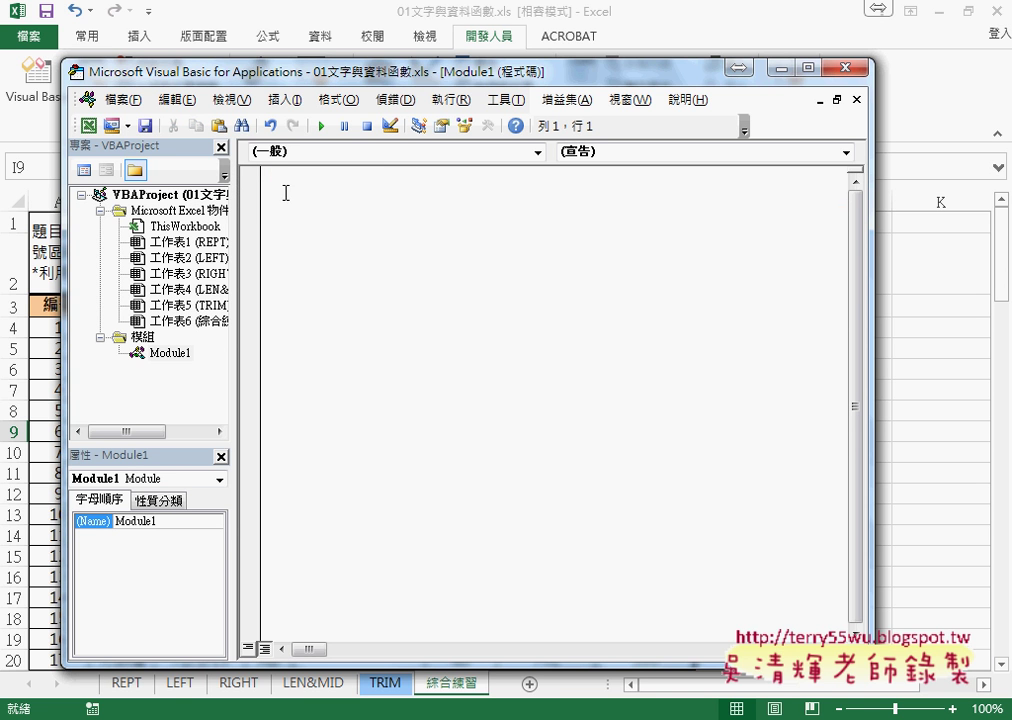
Step: Select Module1 and place the cursor in its empty code window
left_click(281, 100)
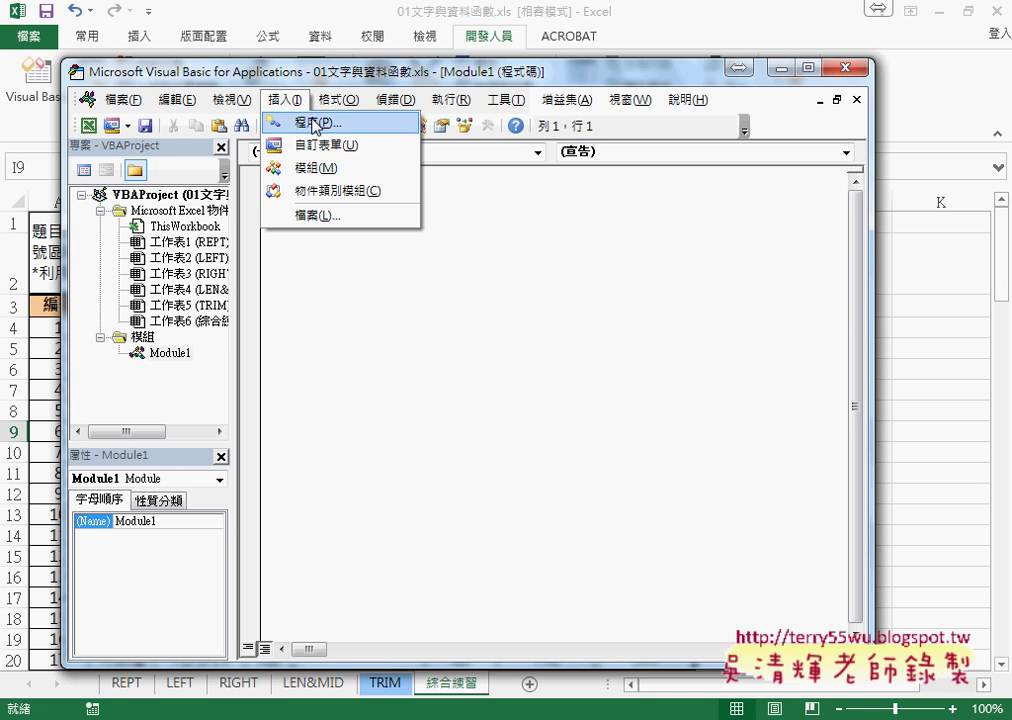
left_click(157, 353)
left_click(276, 110)
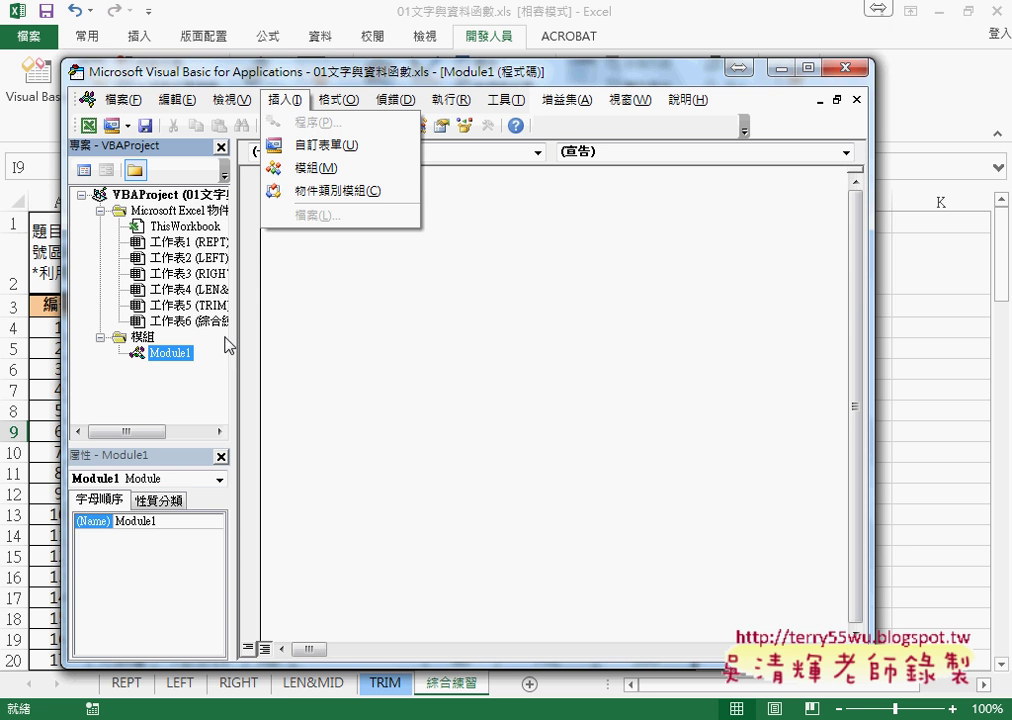
left_click(162, 364)
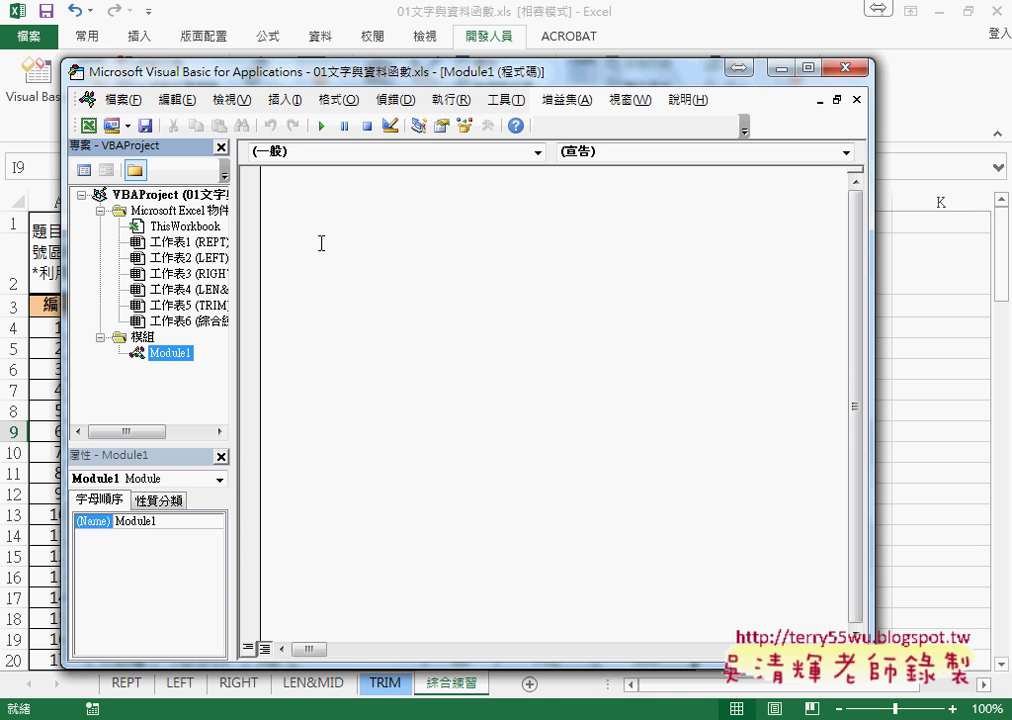
left_click(321, 243)
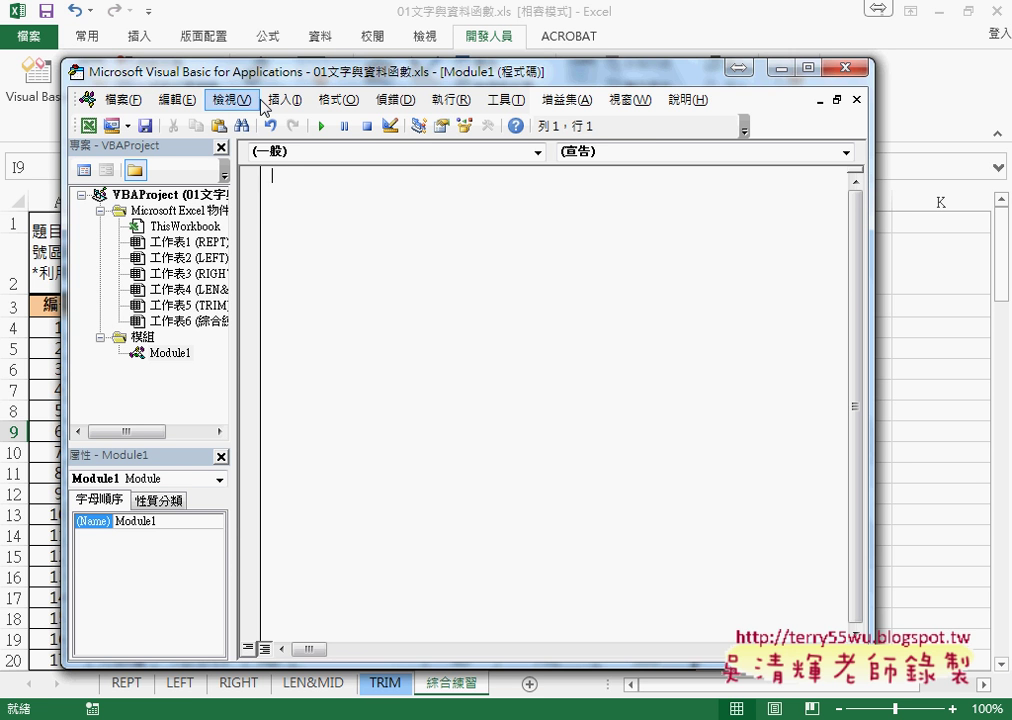
Step: Add a new procedure named 門號 through 插入 > 程序, keeping the type as Sub
left_click(285, 100)
left_click(300, 127)
right_click(450, 197)
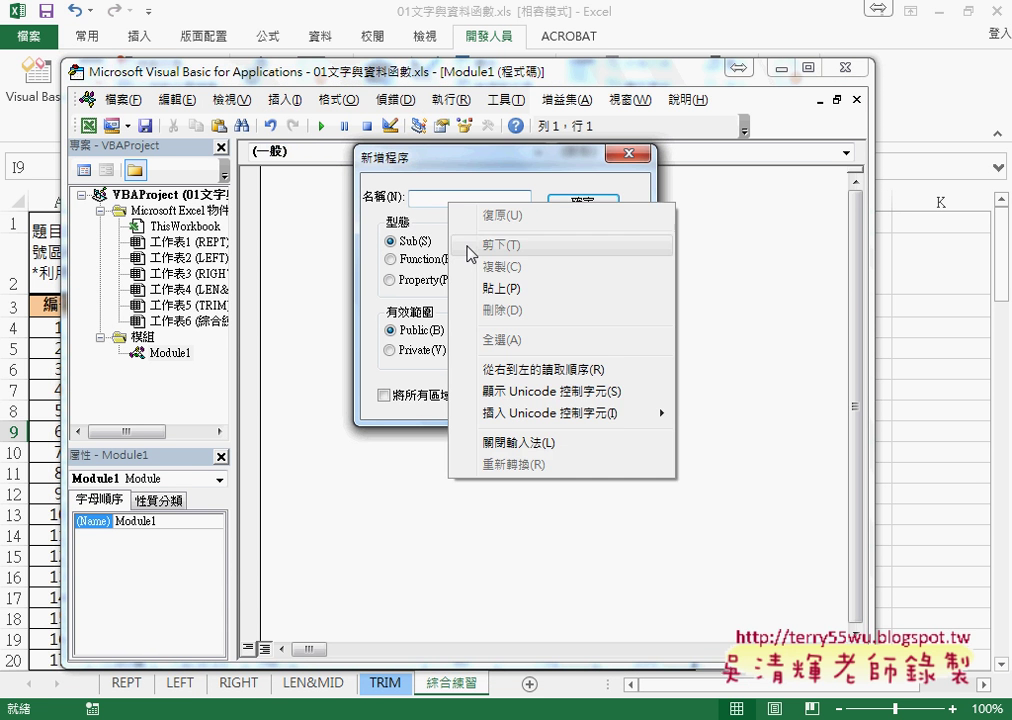
left_click(560, 289)
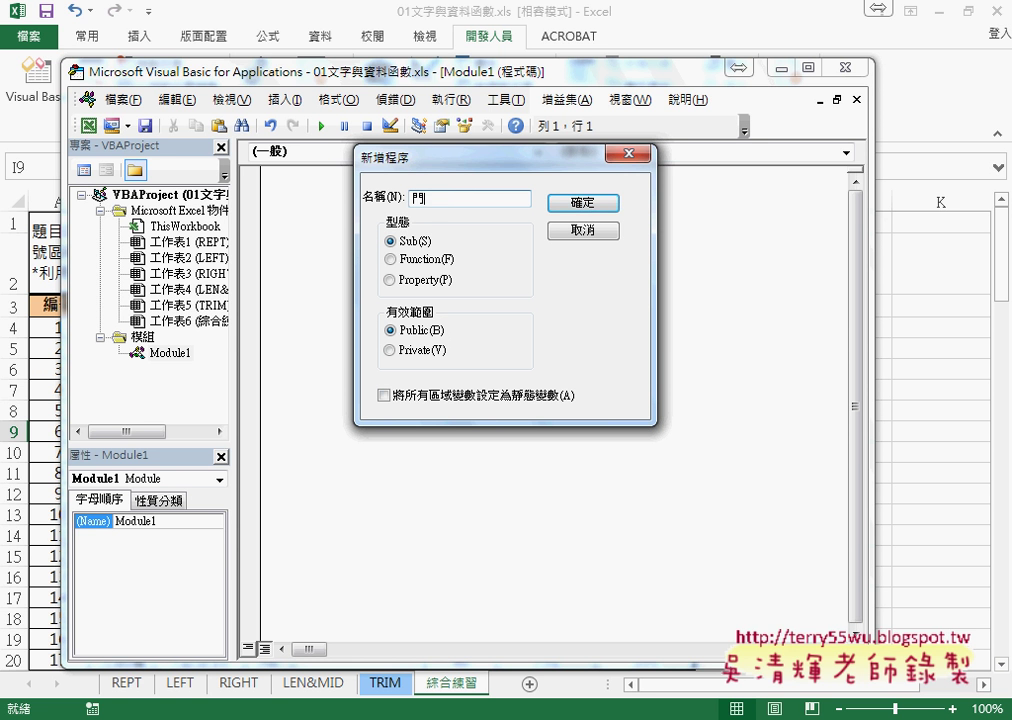
type("號")
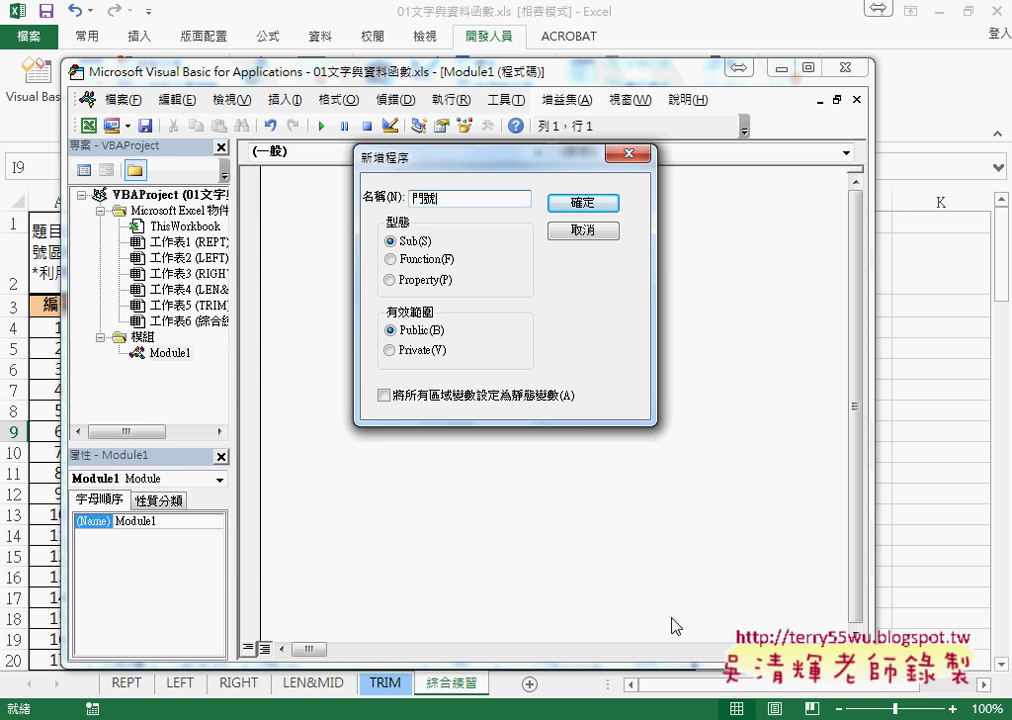
left_click(419, 262)
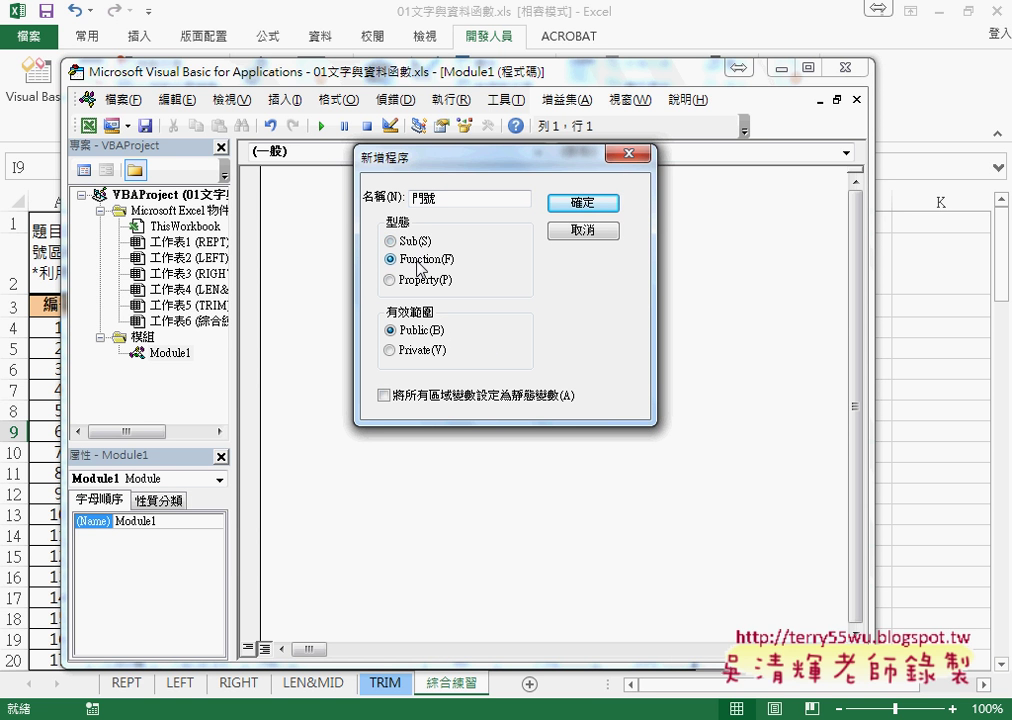
left_click(419, 243)
Step: Create the Public Sub 門號, move the editor aside to reveal the sheet, and begin an indented cells( line
left_click(576, 204)
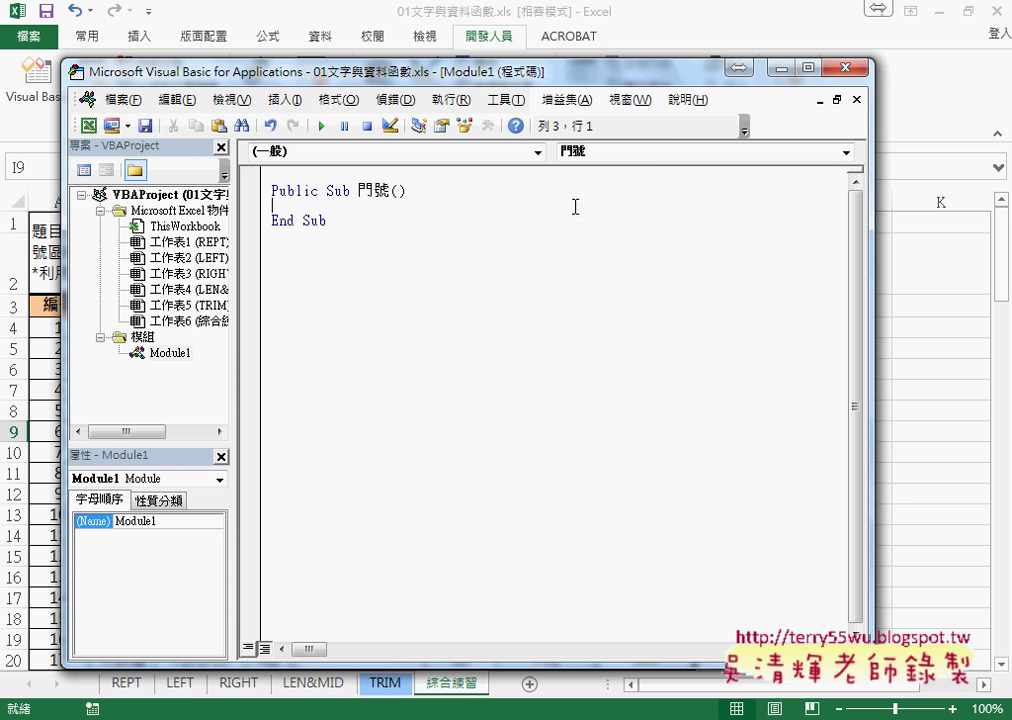
mouse_move(372, 78)
left_mouse_down()
mouse_move(750, 82)
mouse_move(729, 85)
left_mouse_up()
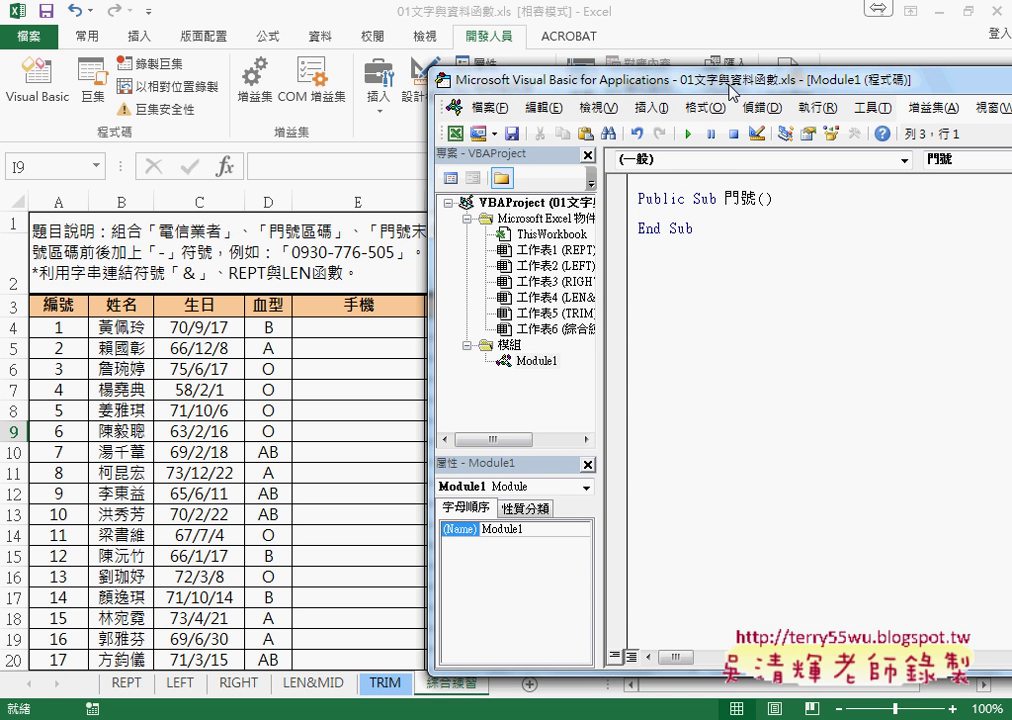
key("Tab")
type("ㄒ")
key("BackSpace")
type("cell")
type("s")
type("(")
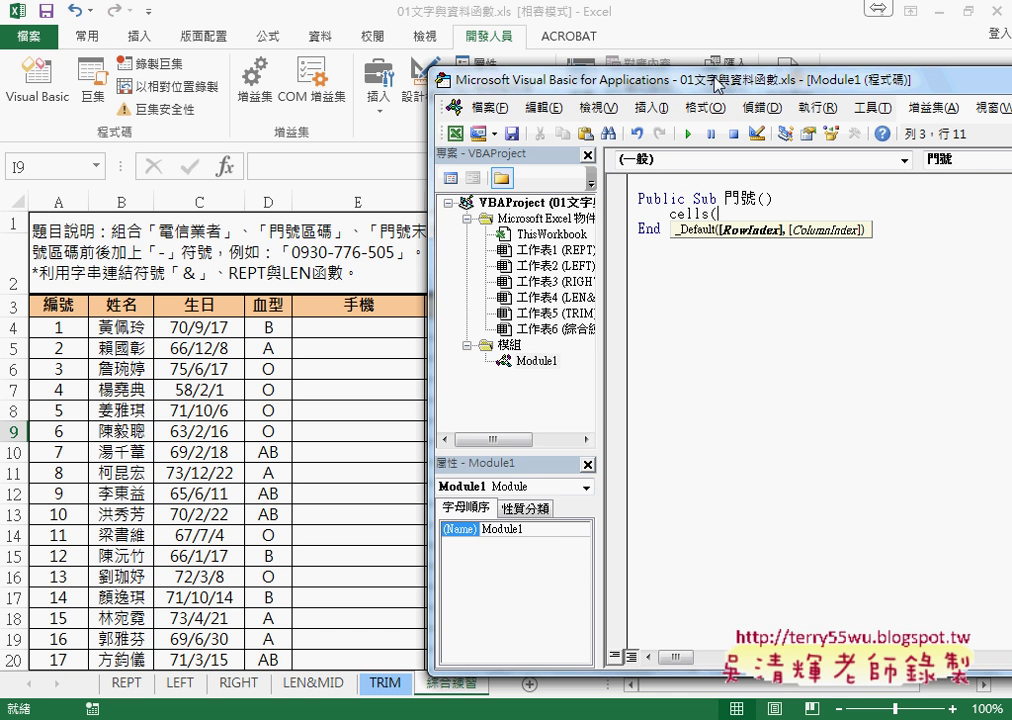
left_click_drag(684, 93, 706, 101)
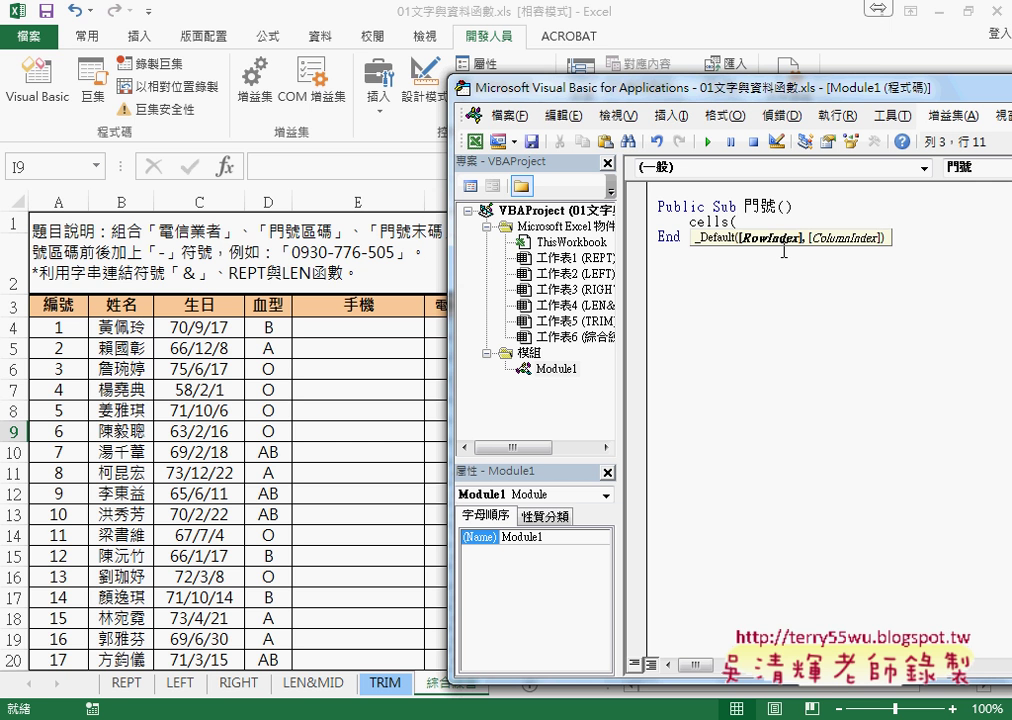
Step: Complete the first line as cells(4,"E") and reposition the editor to show columns F–K and the buttons
type("4,")
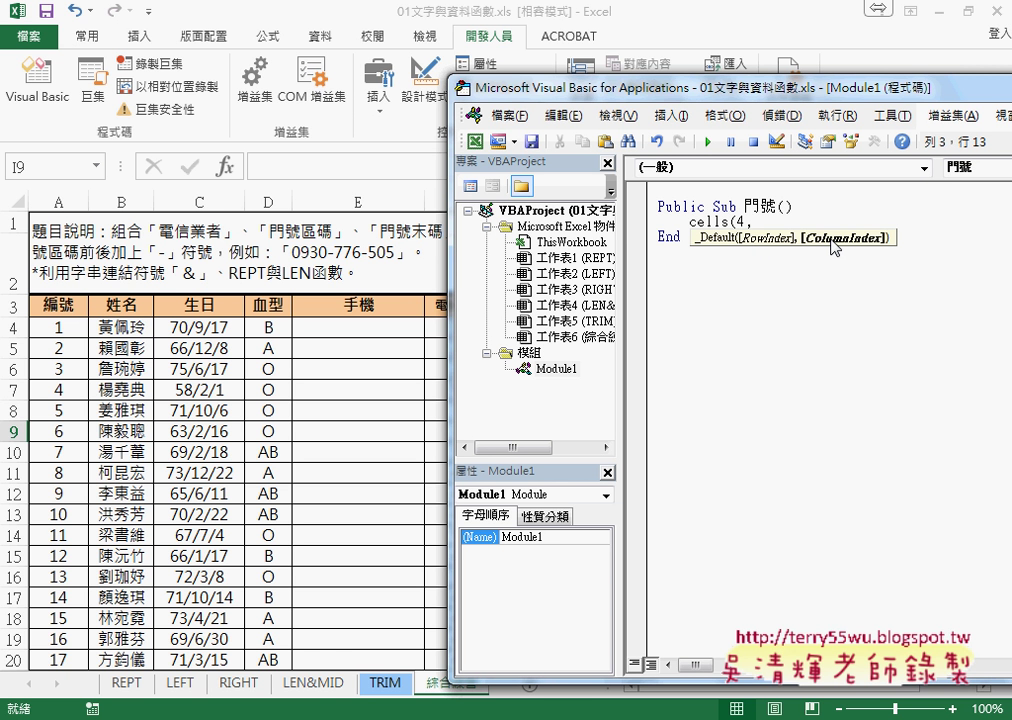
type("5")
key("BackSpace")
type("\"E")
type("\")")
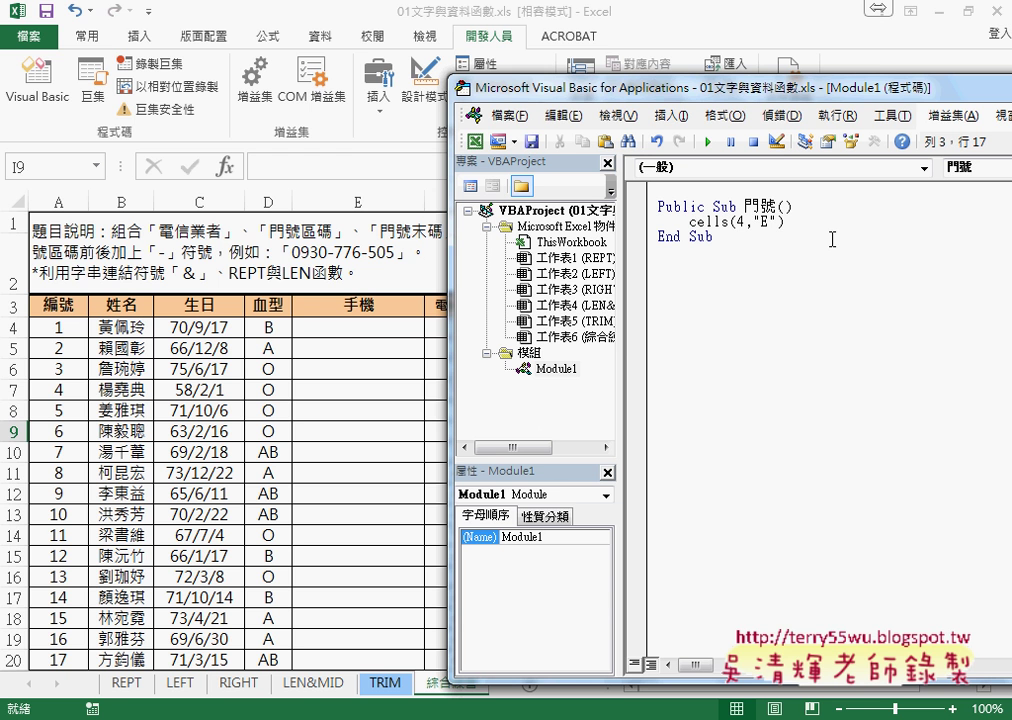
double_click(764, 220)
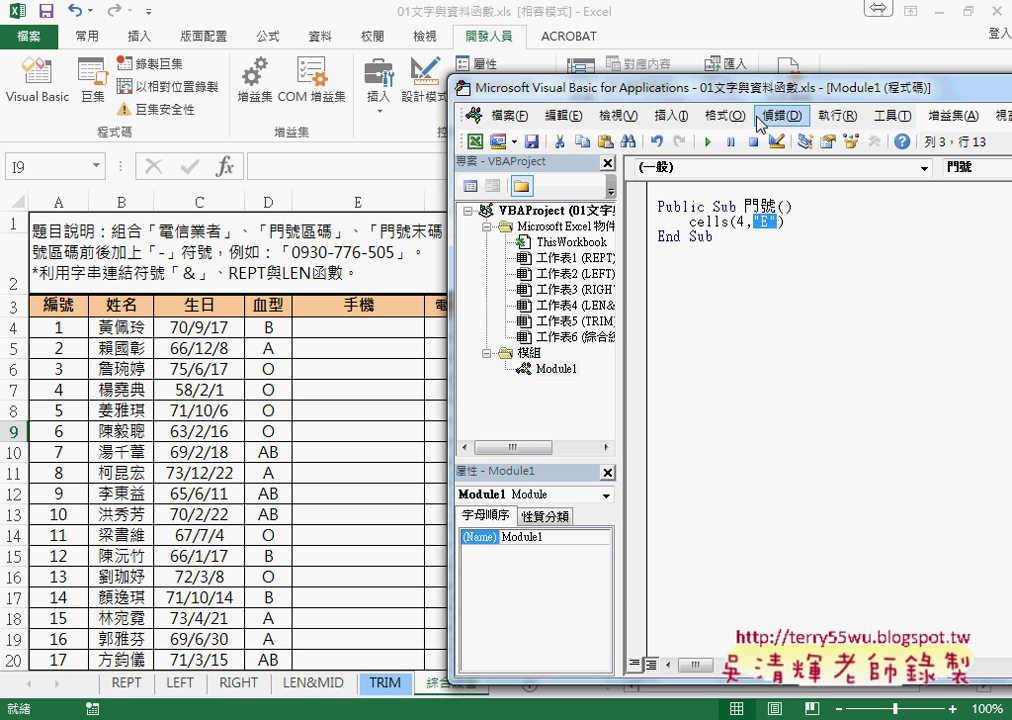
left_click_drag(753, 93, 331, 373)
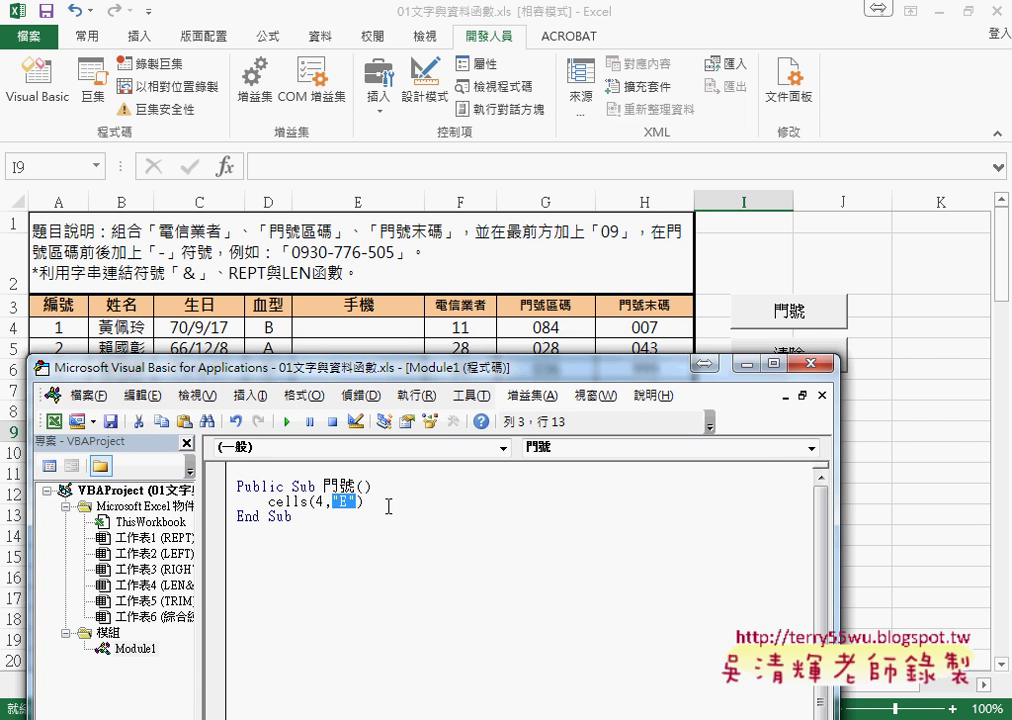
Step: Extend the line so E4 is set to "09" followed by an ampersand
left_click(394, 507)
type("=")
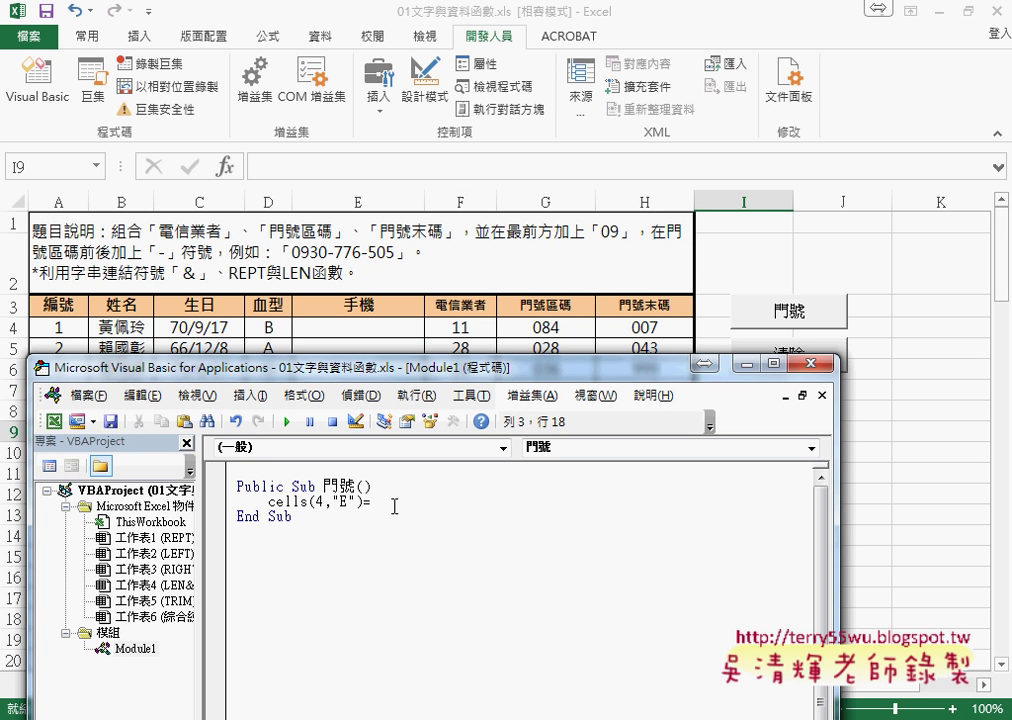
type("\"\"")
key("BackSpace")
type("09\"")
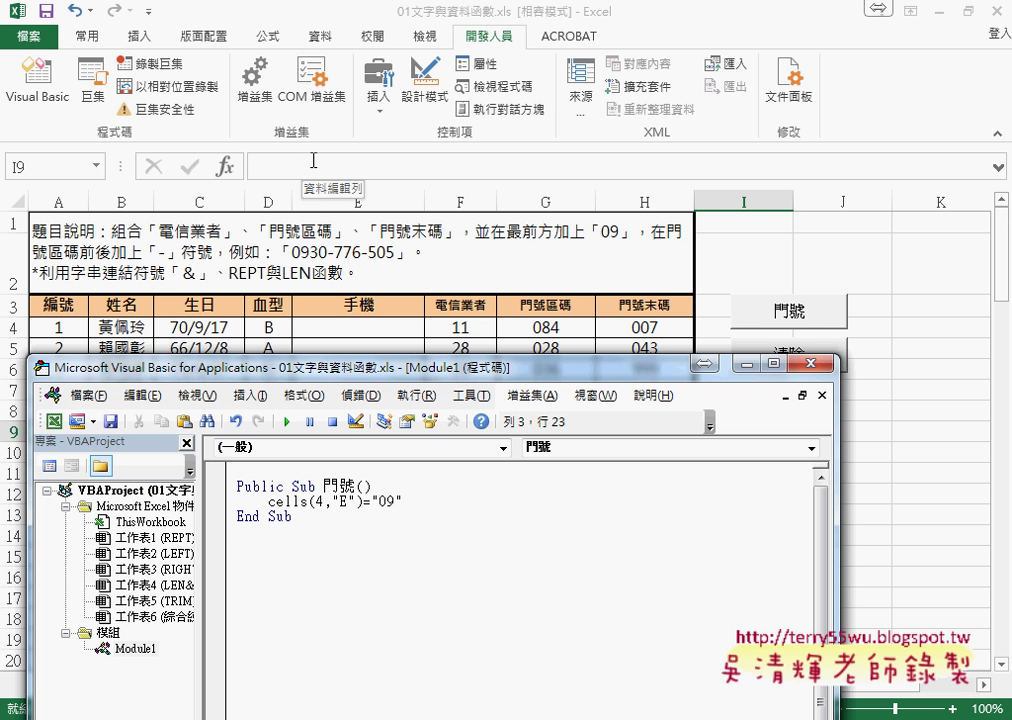
type("&")
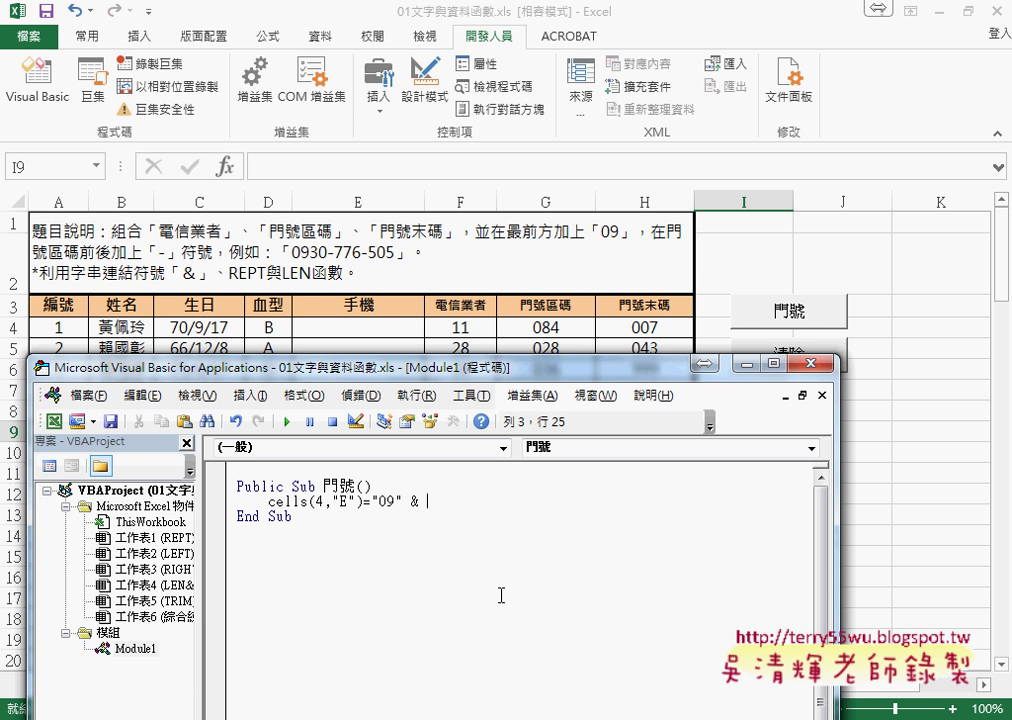
left_click_drag(411, 500, 403, 500)
left_click(468, 500)
Step: Append Cells(4, "F") after the ampersand by pasting the reference and changing E to F
mouse_move(268, 501)
left_mouse_down()
mouse_move(378, 502)
mouse_move(368, 507)
left_mouse_up()
key("ctrl+c")
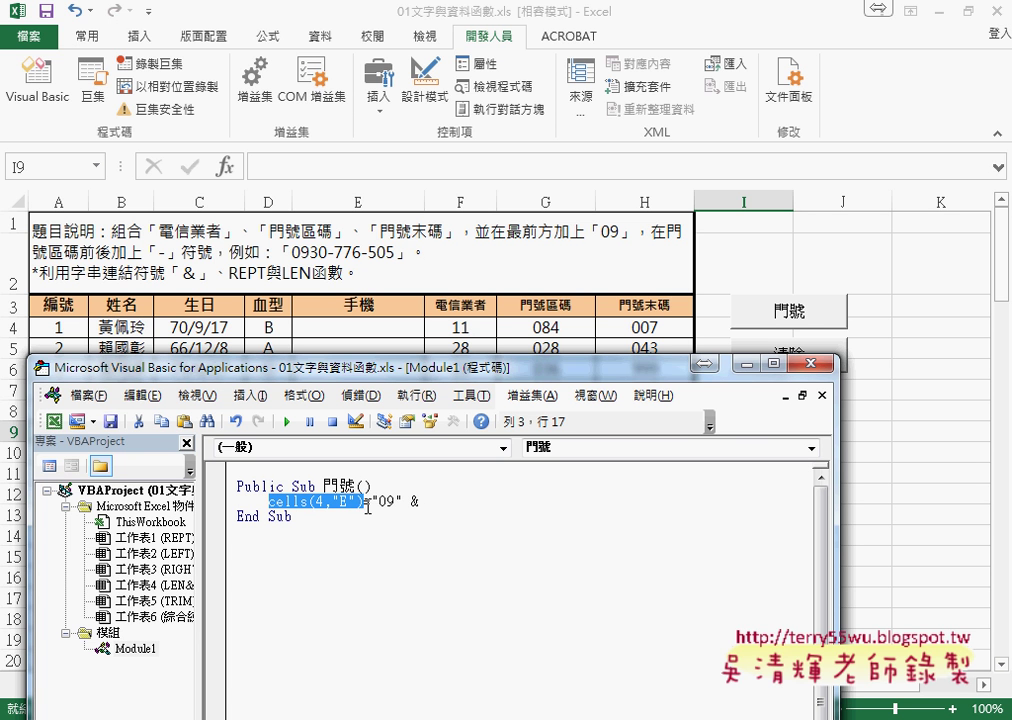
left_click(450, 503)
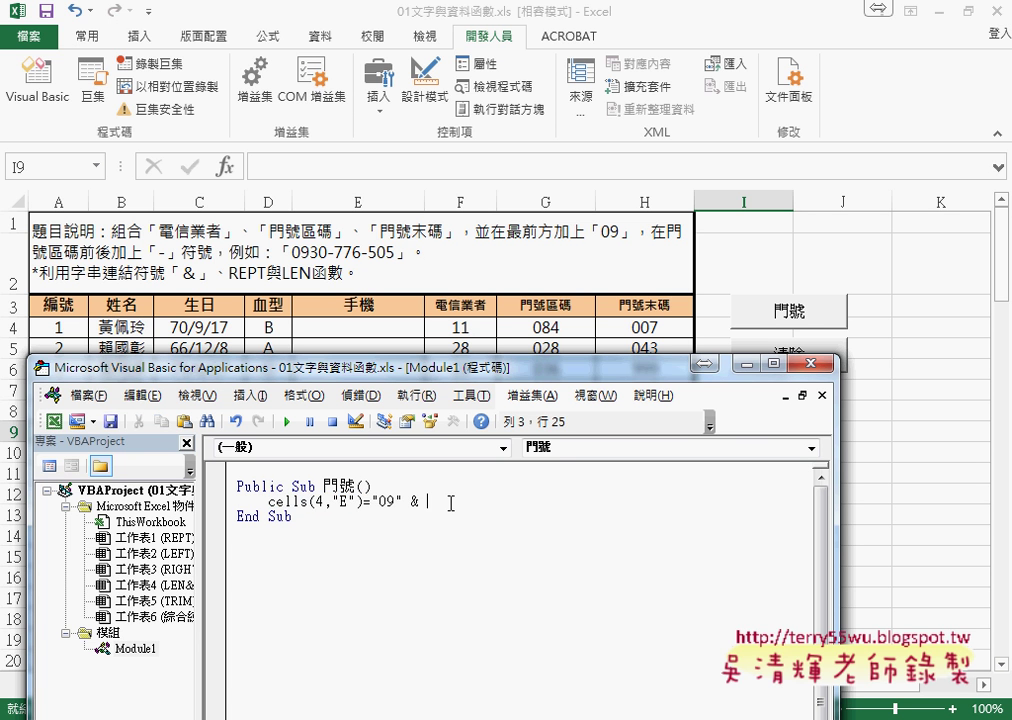
key("ctrl+v")
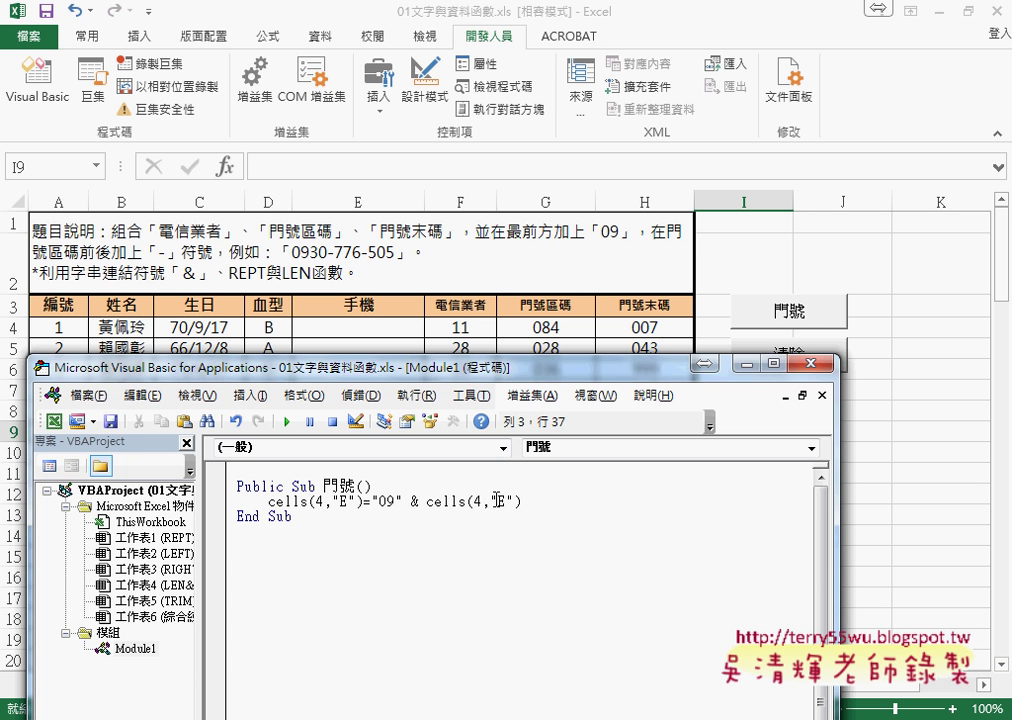
left_click(500, 501)
left_click_drag(501, 501, 507, 503)
type("F")
left_click(502, 518)
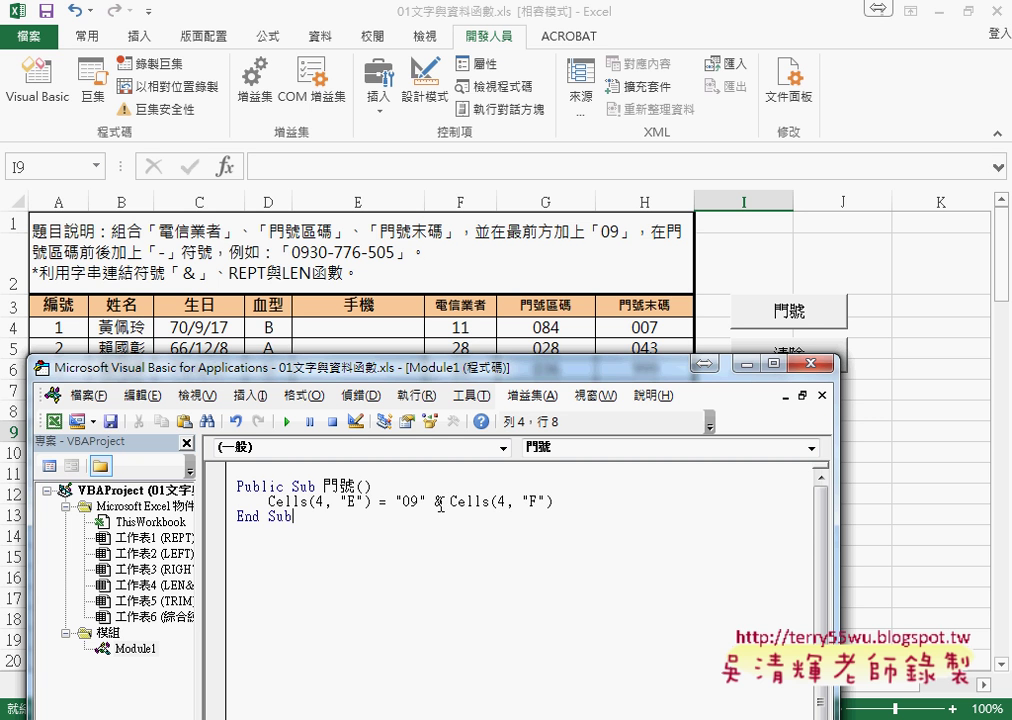
left_click(471, 501)
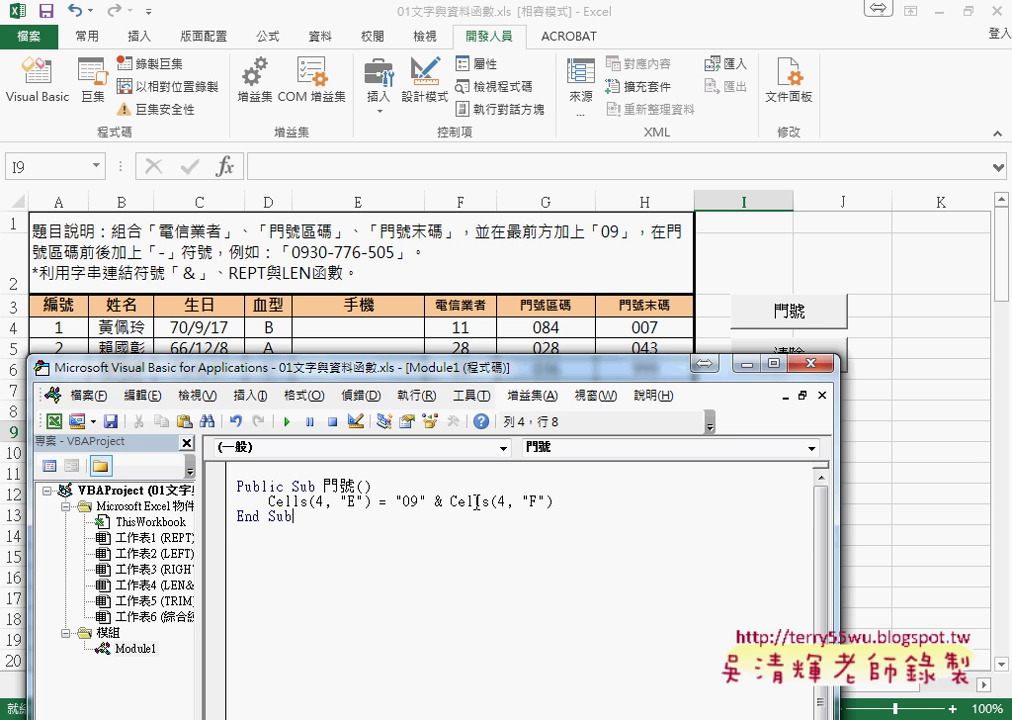
Step: End the line with & "-" so it reads Cells(4, "E") = "09" & Cells(4, "F") & "-"
left_click(566, 500)
type("& ")
type("\"-\"")
left_click(662, 545)
Step: Run the 門號 macro so E4 shows 0911-, then move and widen the code window
left_click(316, 501)
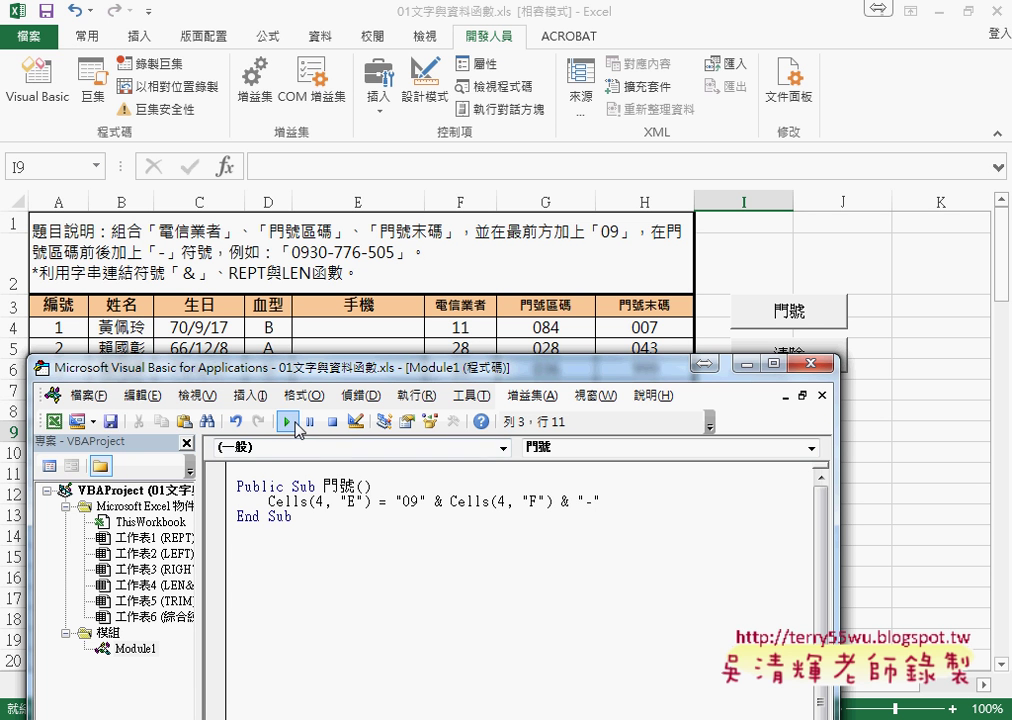
left_click(294, 424)
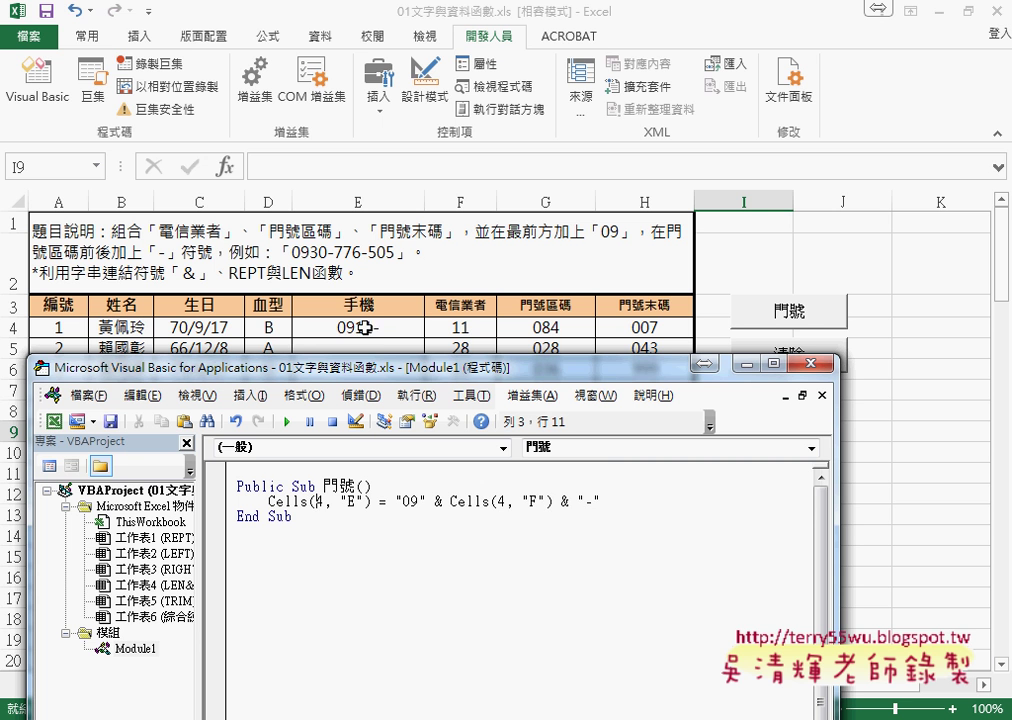
left_click_drag(602, 501, 396, 501)
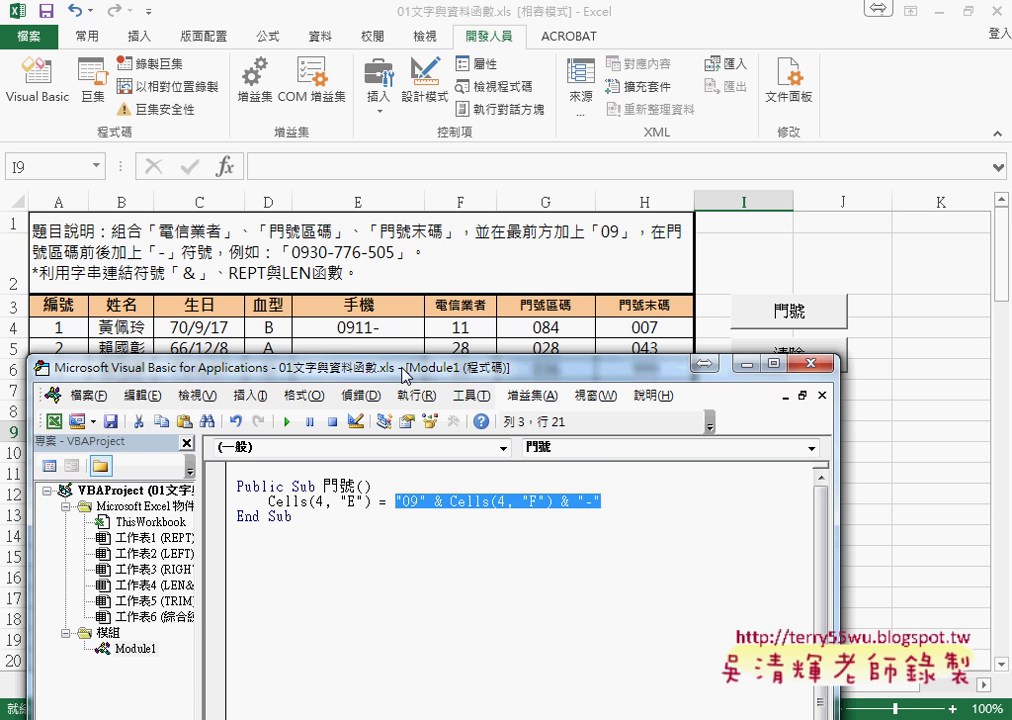
left_click_drag(406, 370, 281, 358)
left_click_drag(712, 500, 941, 504)
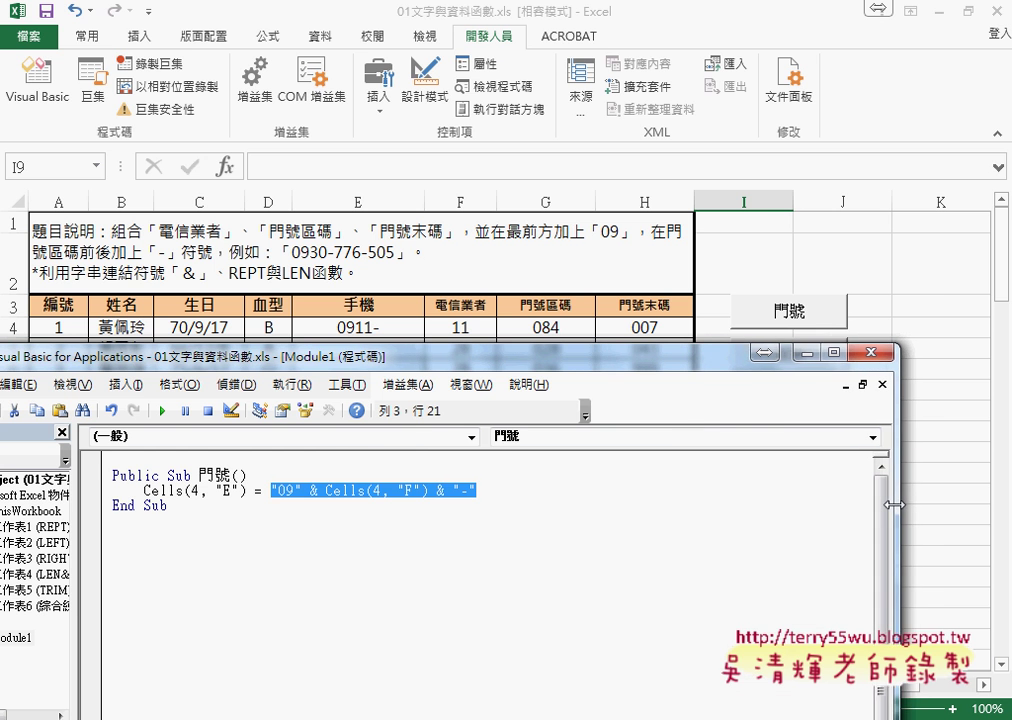
left_click(503, 491)
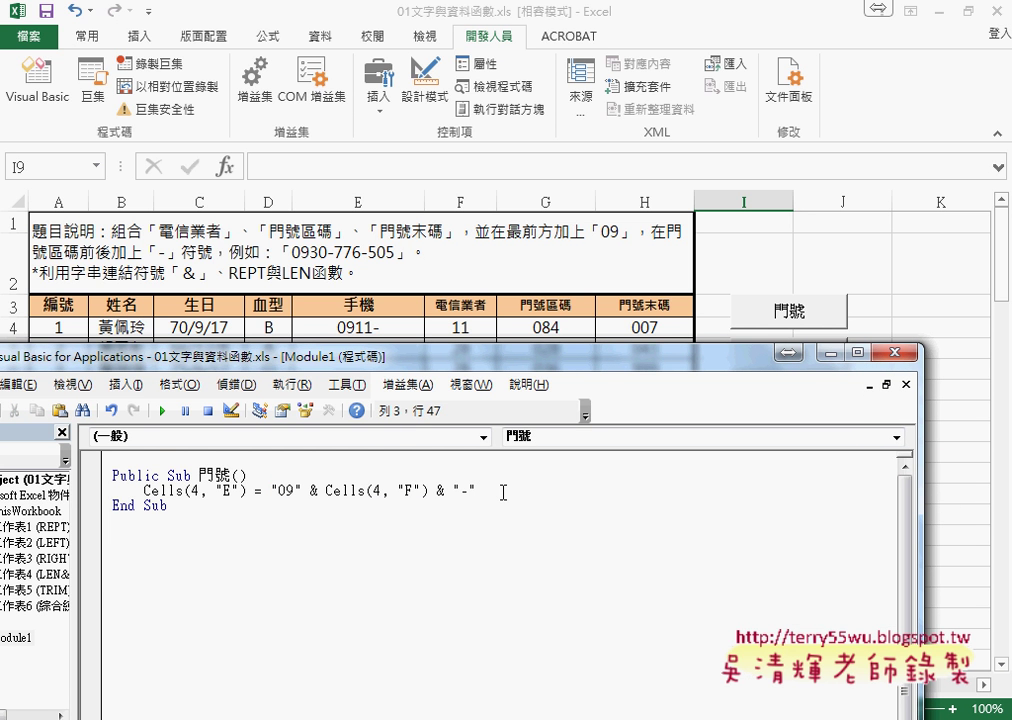
Step: Append & Format(Cells(4, "G"), "000") to the E4 assignment line
type(" &")
type(" f")
type("i")
key("BackSpace")
type("orma")
type("t(")
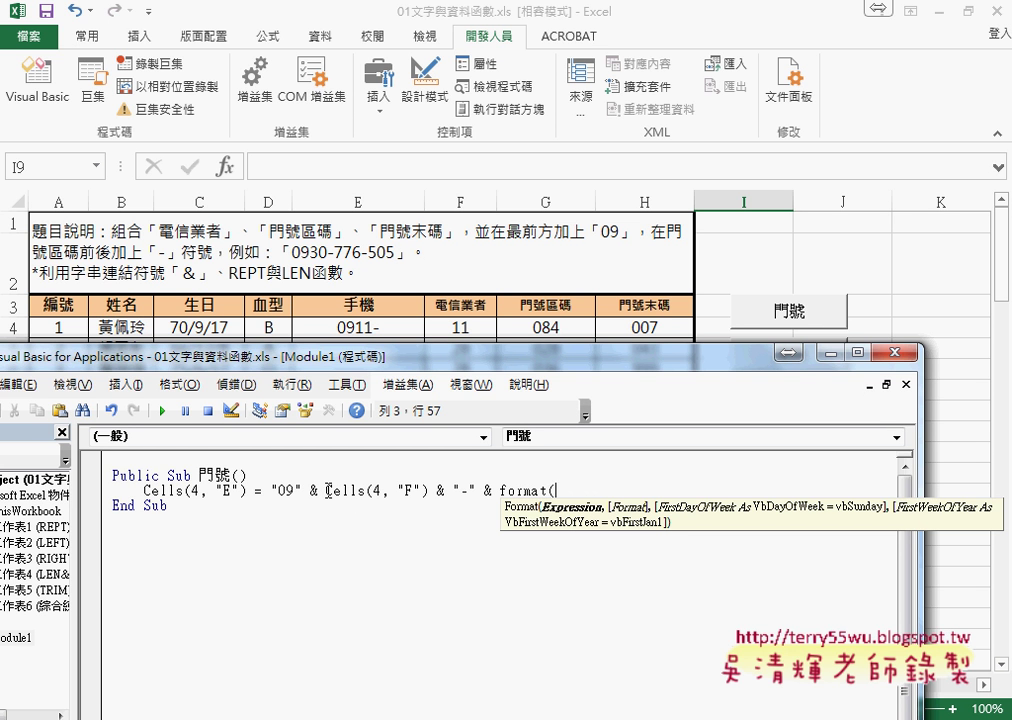
left_click_drag(326, 492, 429, 492)
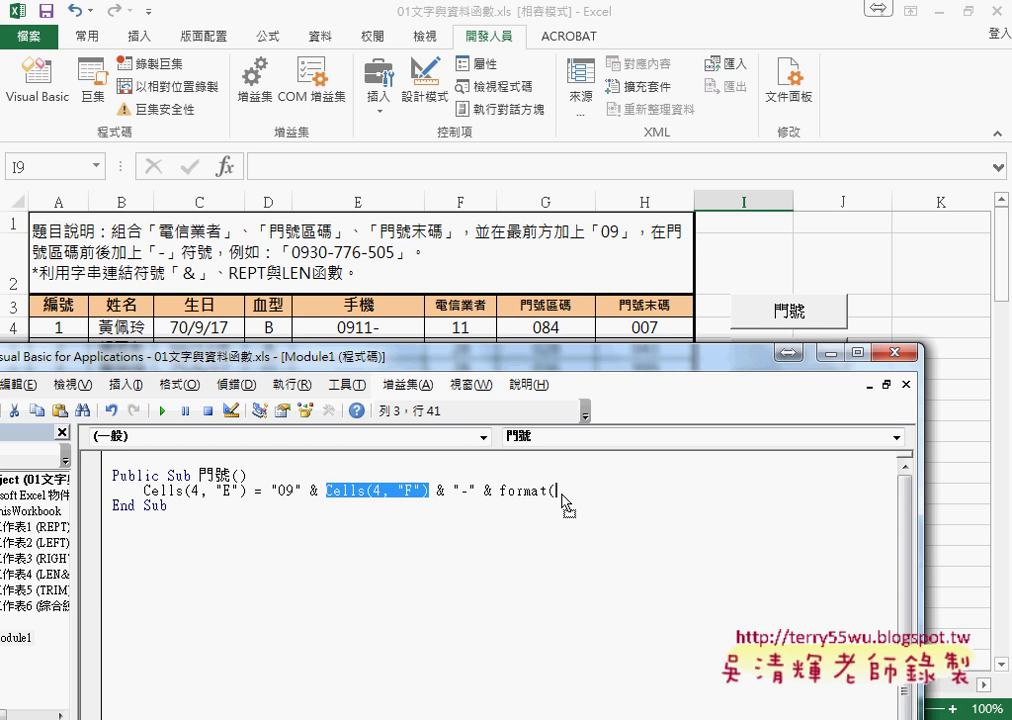
left_click_drag(561, 500, 555, 491)
left_click(641, 492)
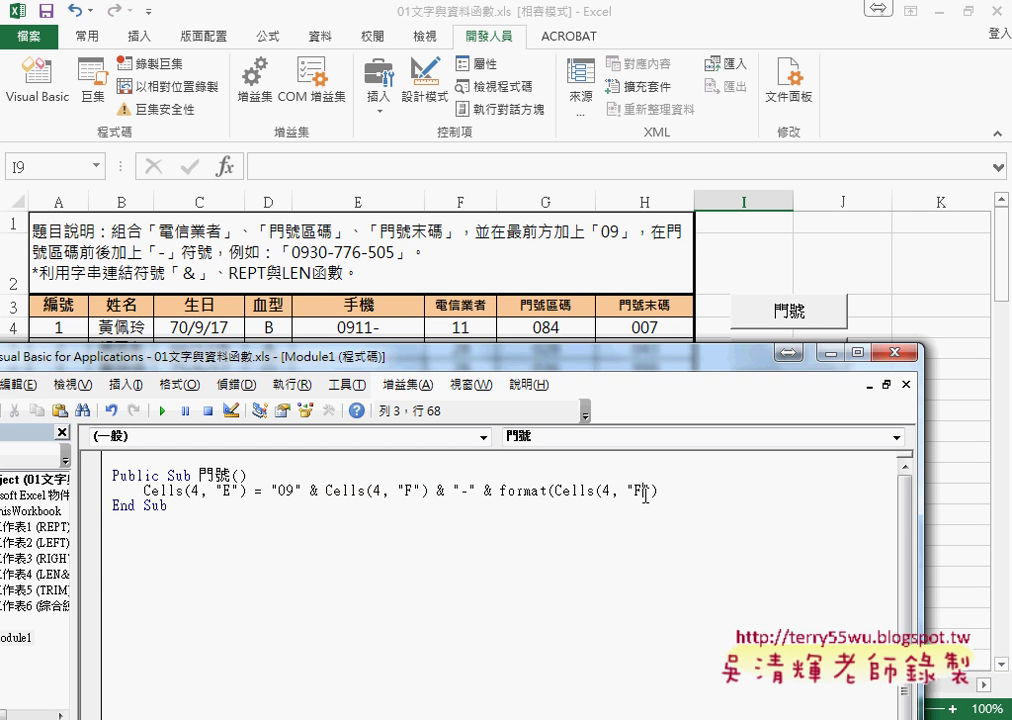
double_click(638, 492)
type("G")
left_click(697, 491)
type(",")
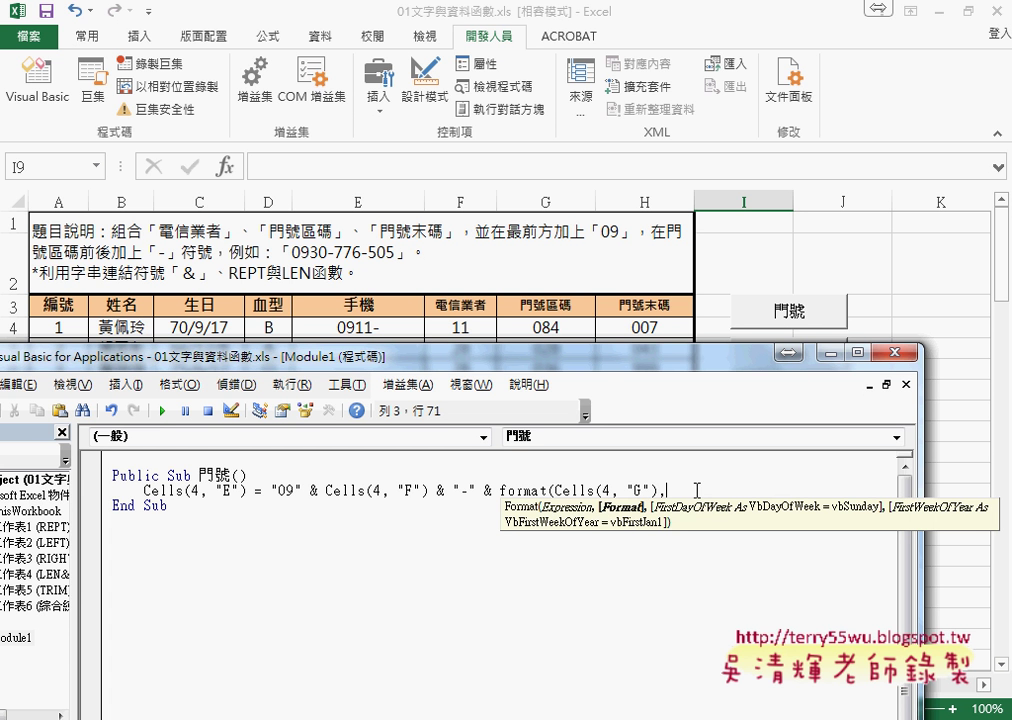
type("\"000")
type("\")")
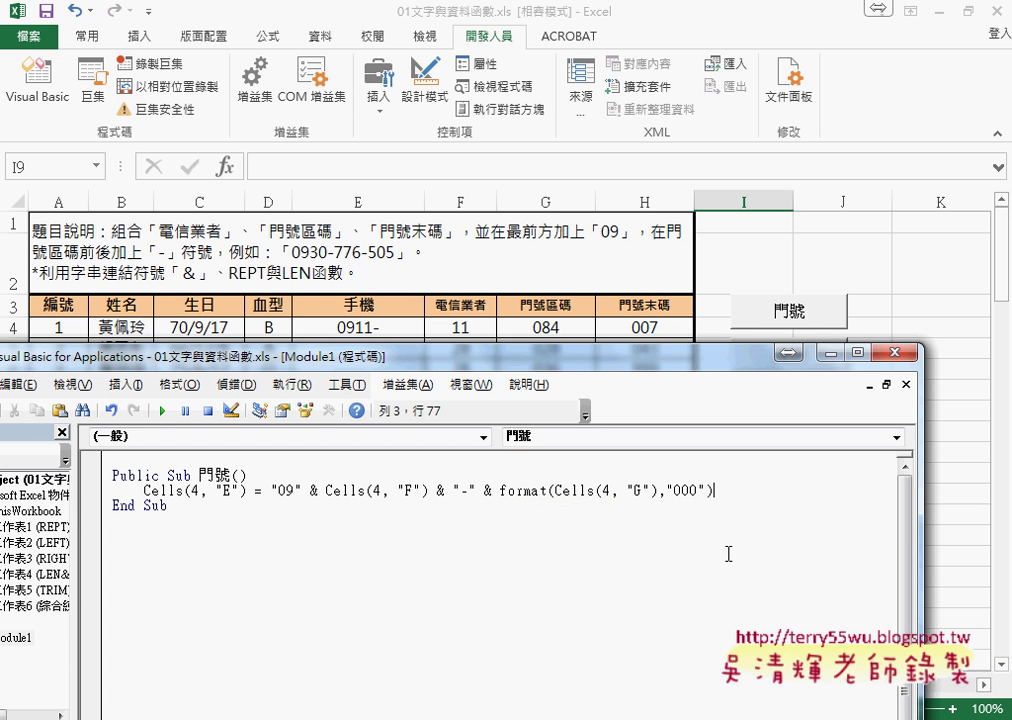
left_click(727, 551)
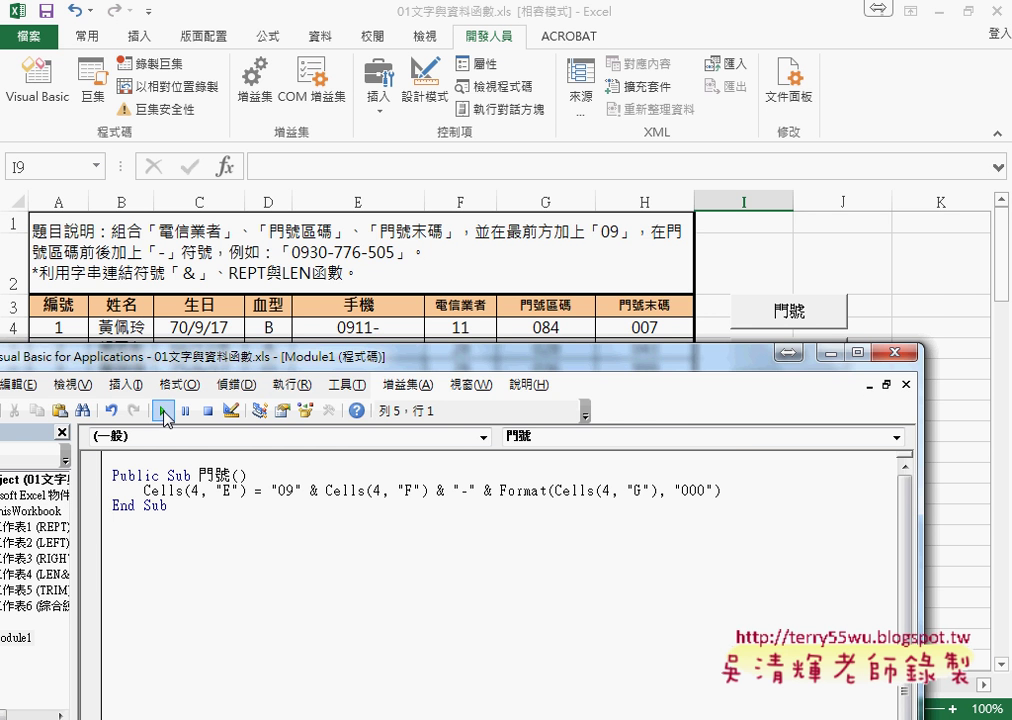
Step: Run the 門號 macro to confirm E4 now reads 0911-084
left_click(162, 410)
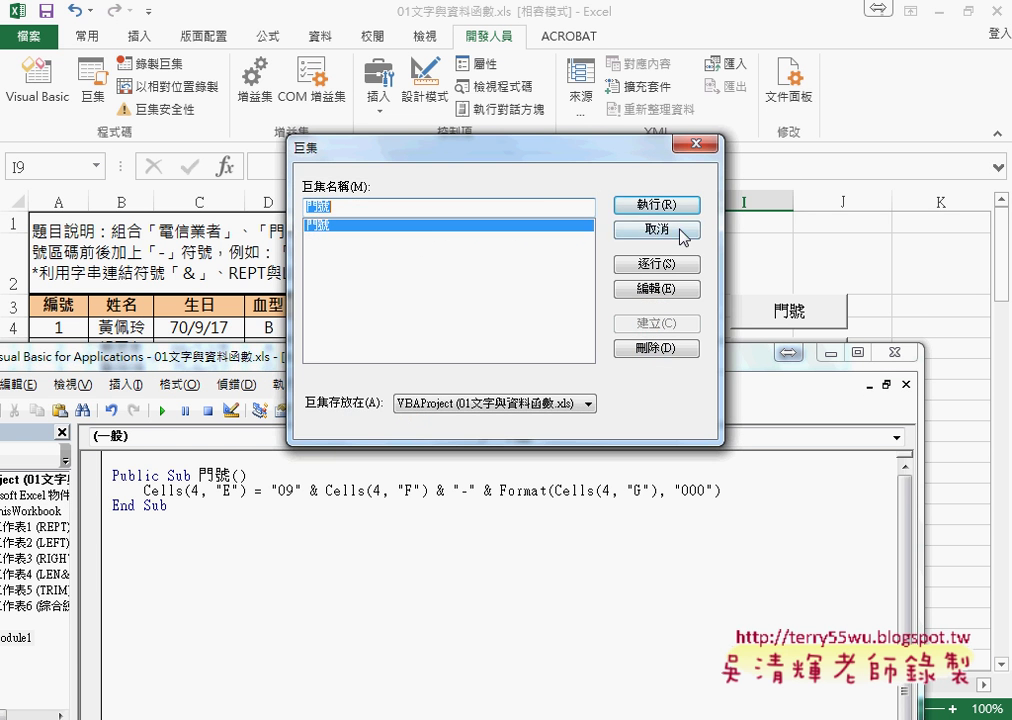
left_click(658, 206)
left_click(179, 491)
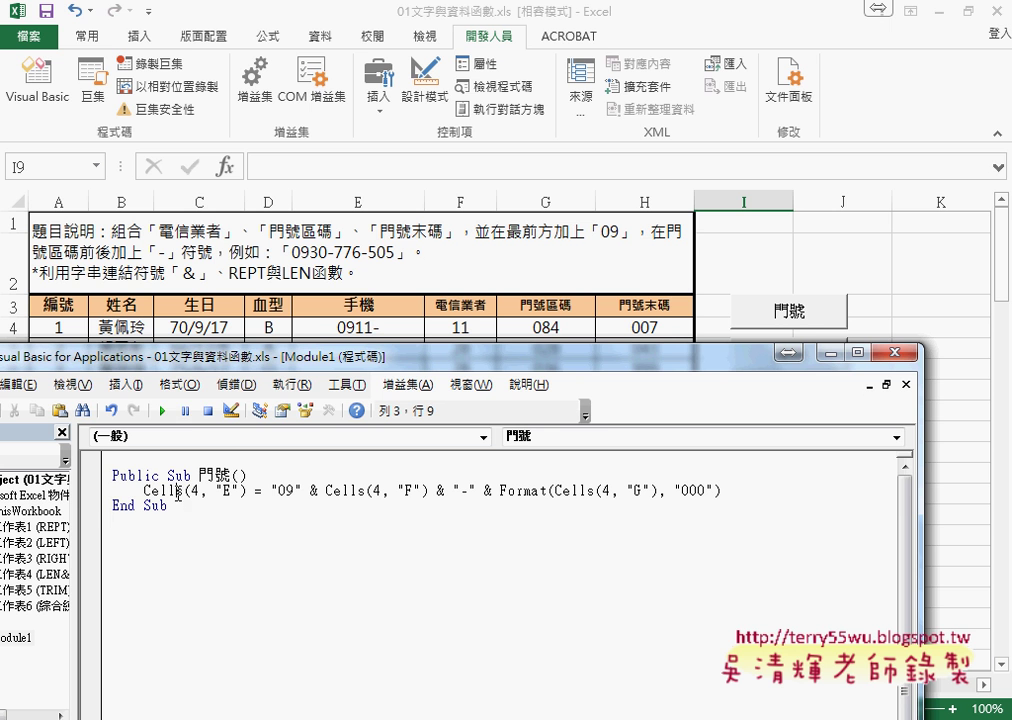
left_click(162, 410)
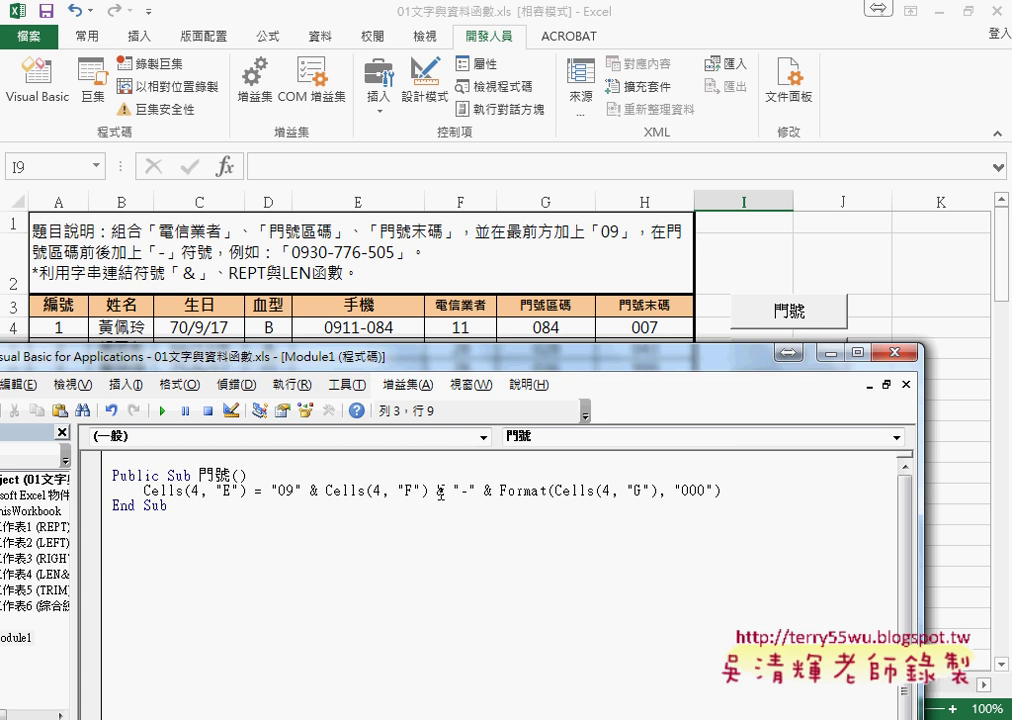
Step: Duplicate the & "-" & Format(...) term at the line end and change its column G to H
left_click_drag(430, 493, 748, 494)
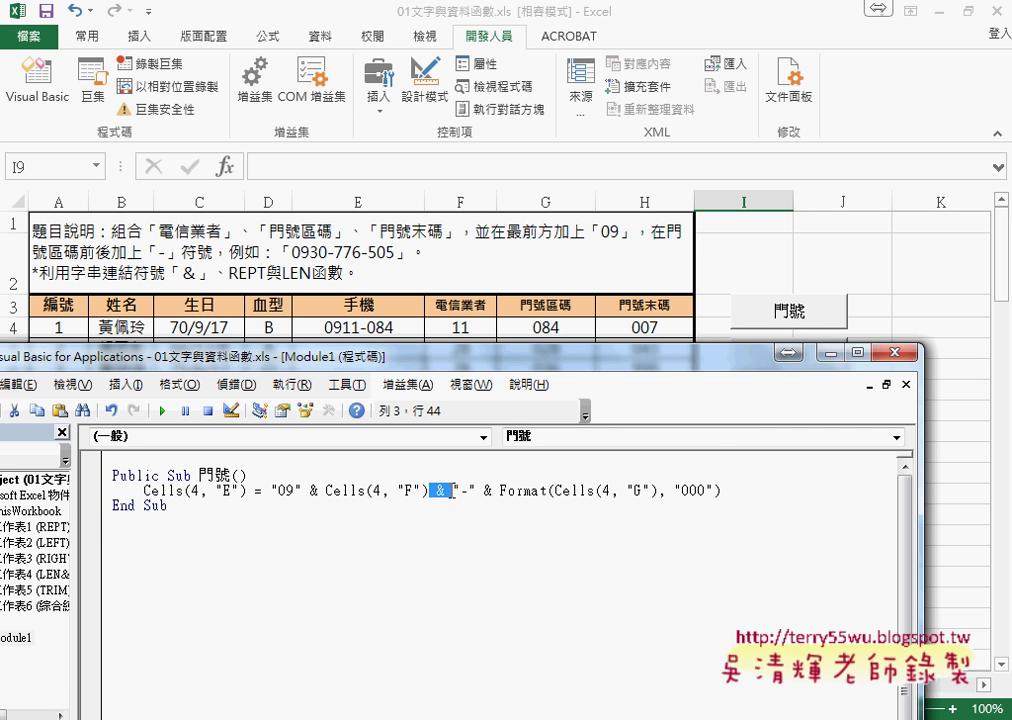
key("ctrl+c")
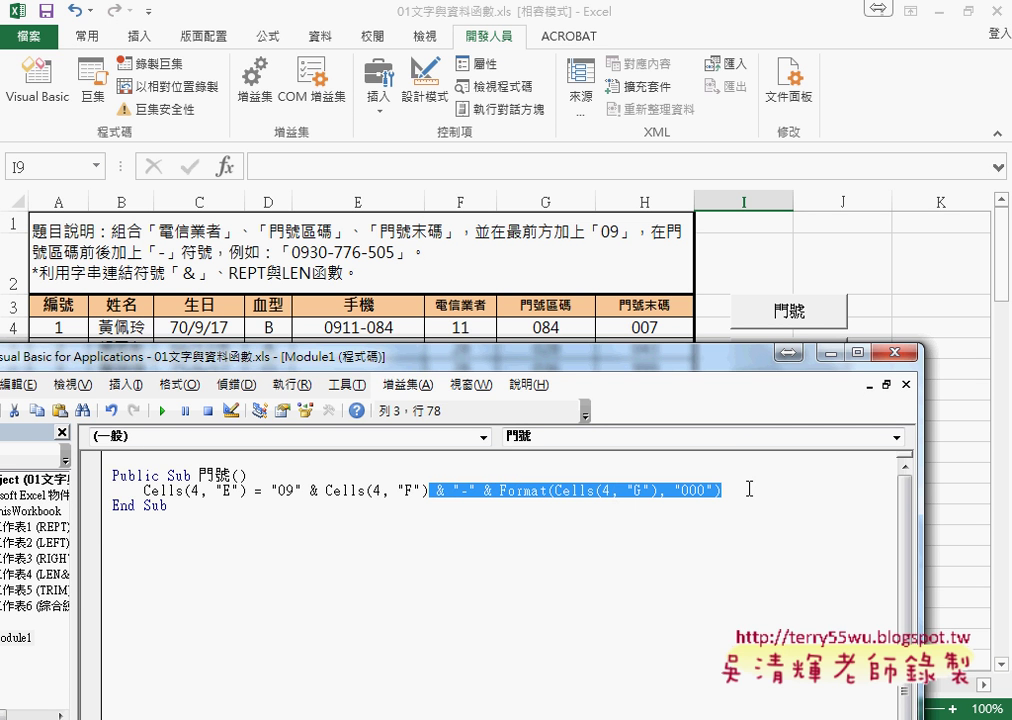
left_click(766, 494)
key("ctrl+v")
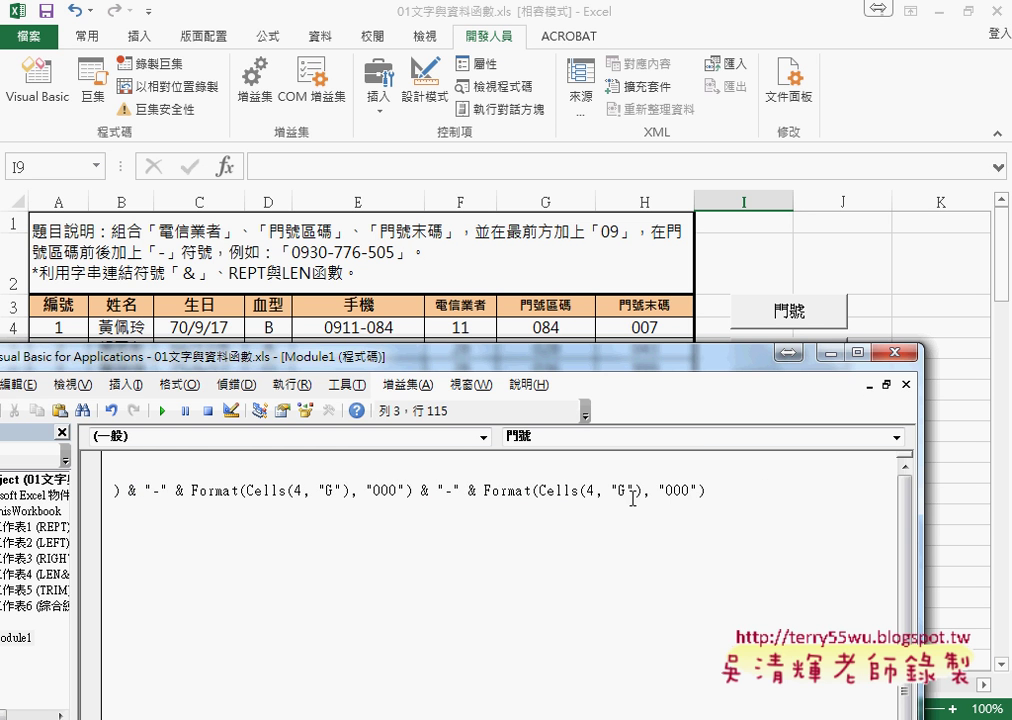
left_click(617, 490)
left_click_drag(617, 490, 628, 490)
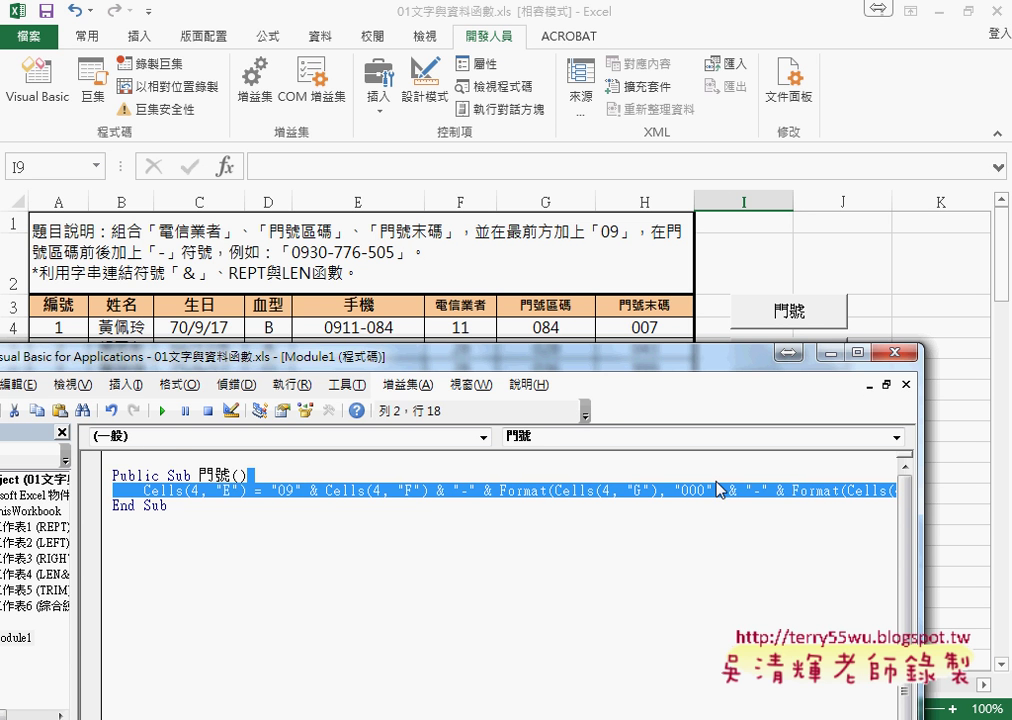
key("Right")
key("Left")
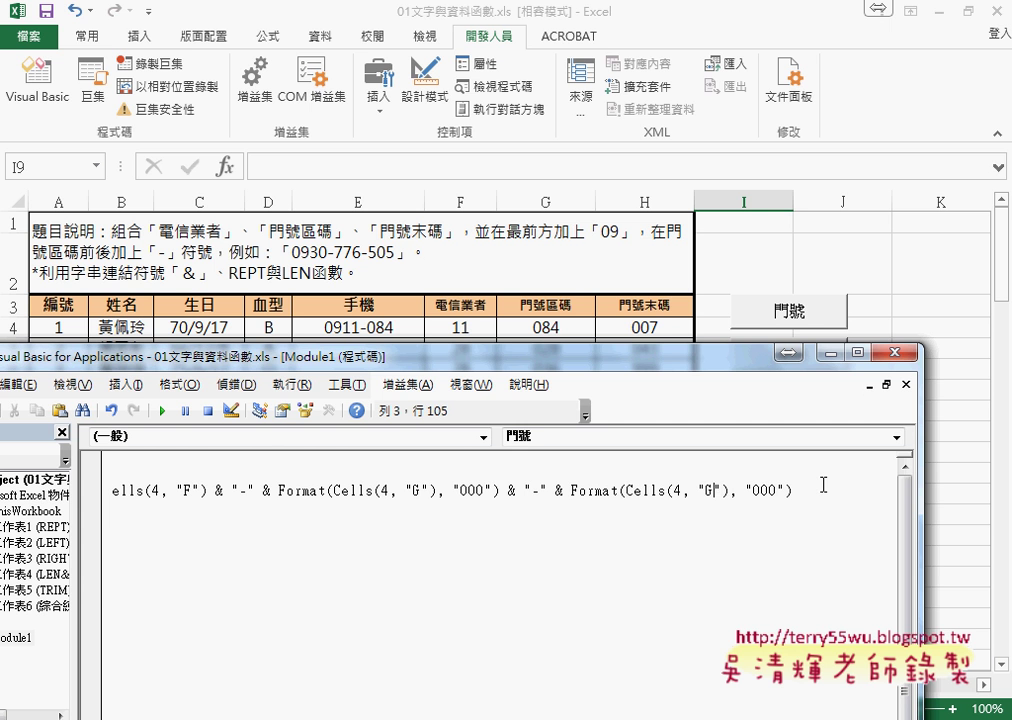
key("Left")
key("shift+Right")
type("H")
key("Down")
key("Down")
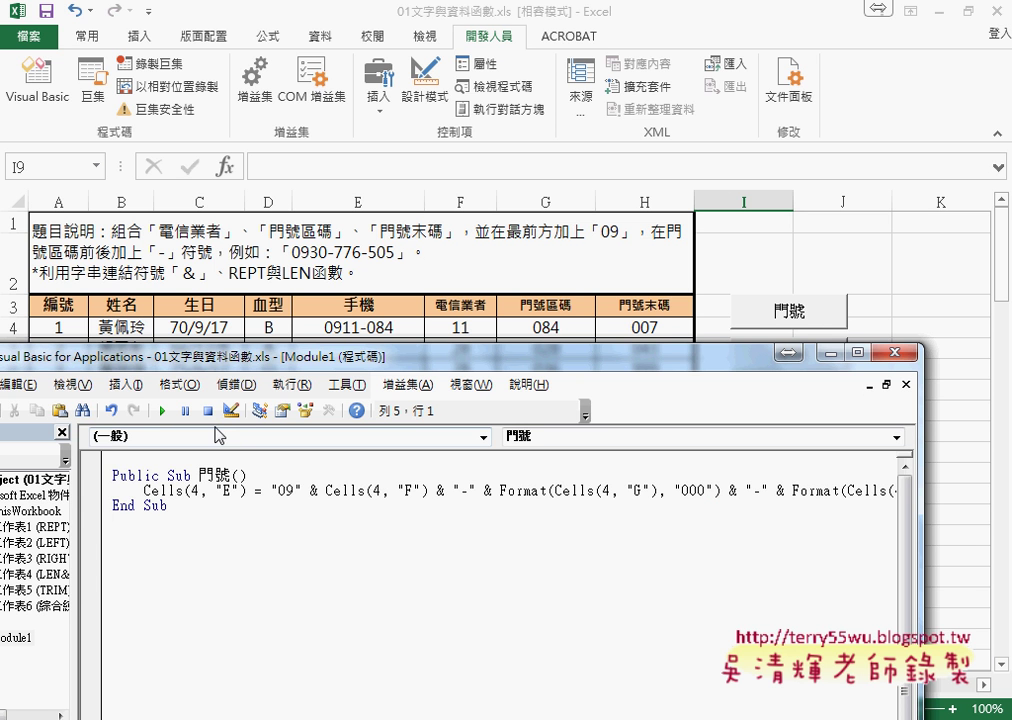
left_click(160, 411)
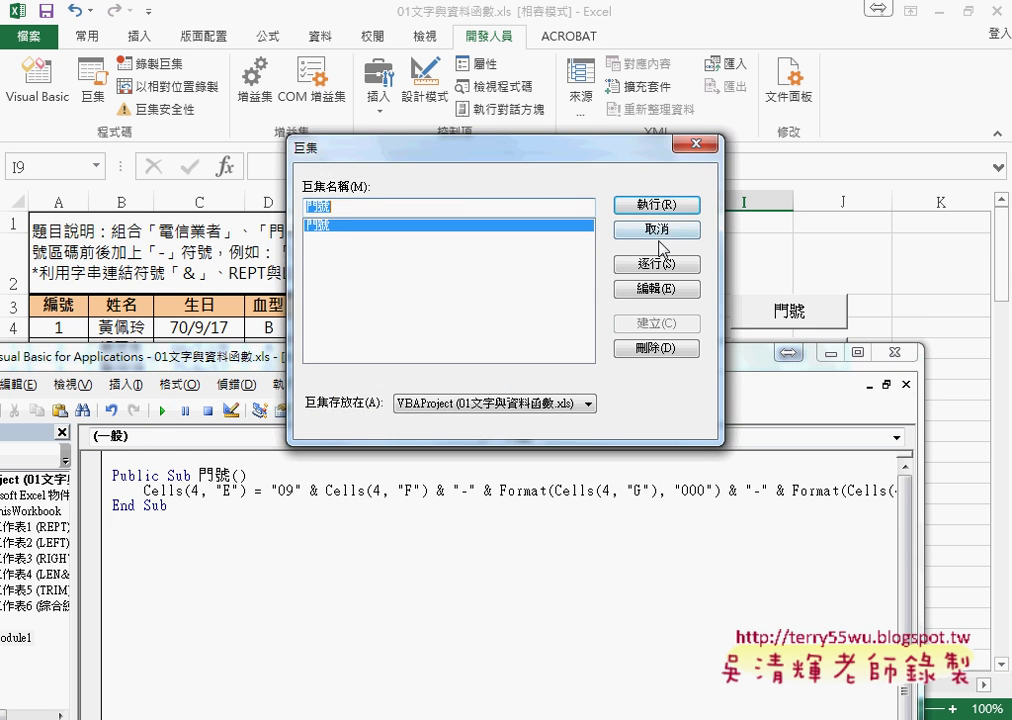
key("Return")
double_click(219, 494)
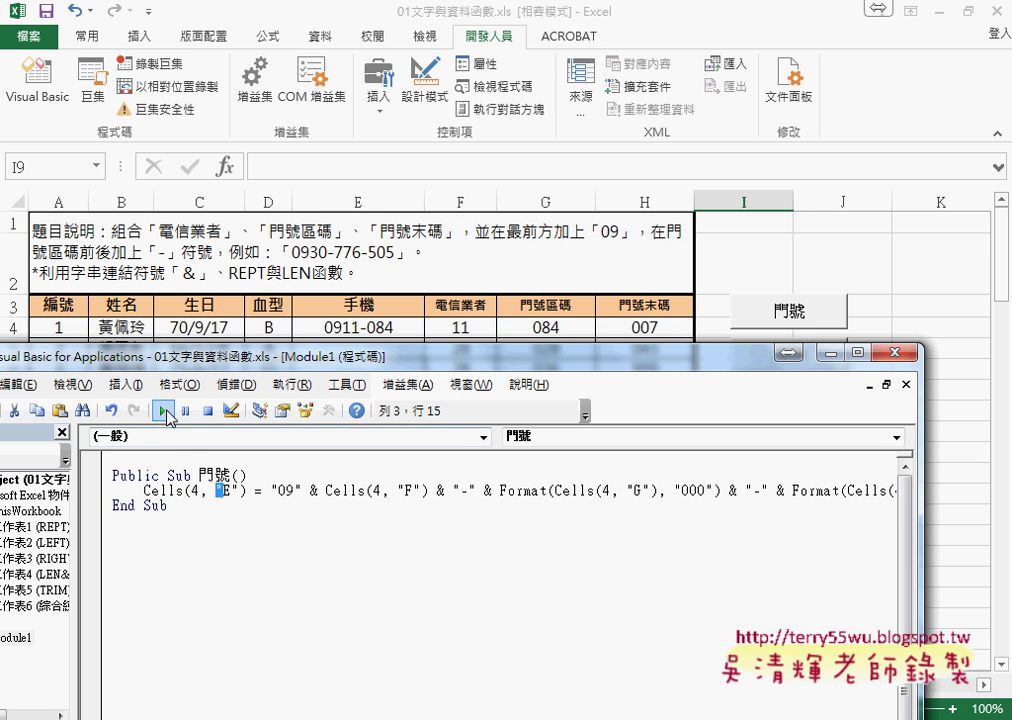
left_click(163, 411)
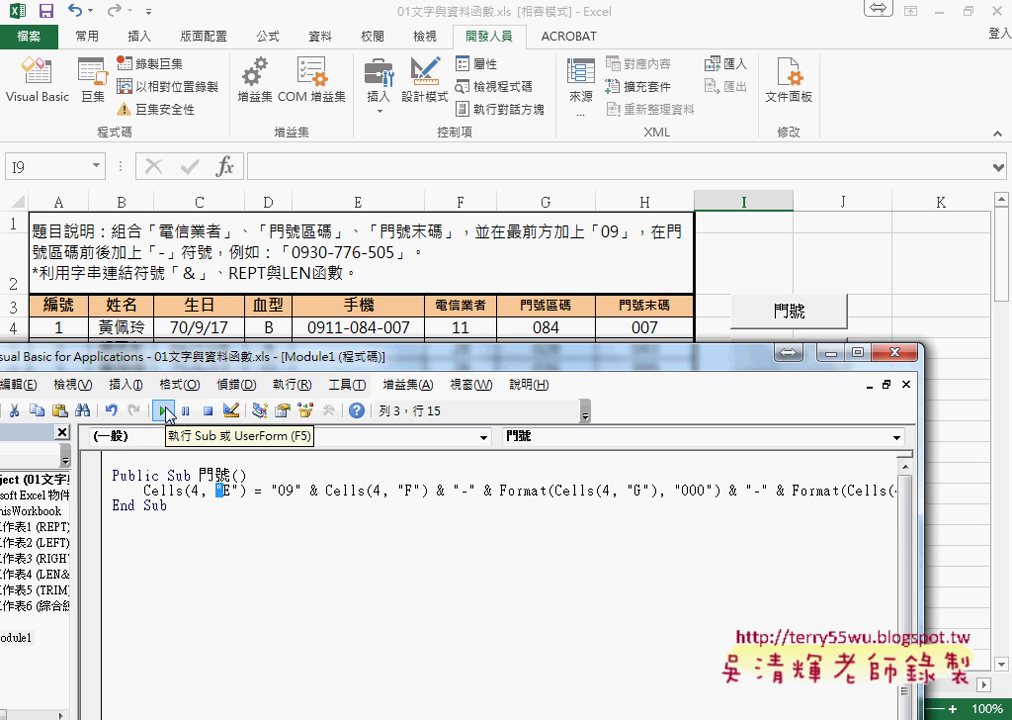
Step: Paste a copy of the Cells(4, "E") phone-number line beneath it and select the copy's row 4
left_click(102, 492)
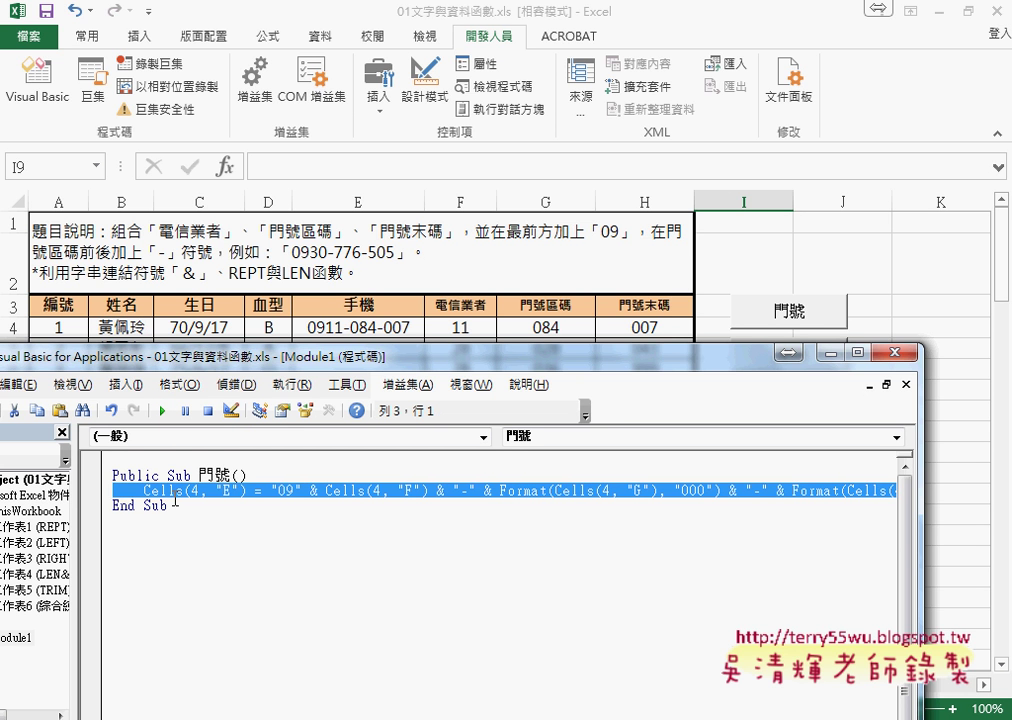
key("Down")
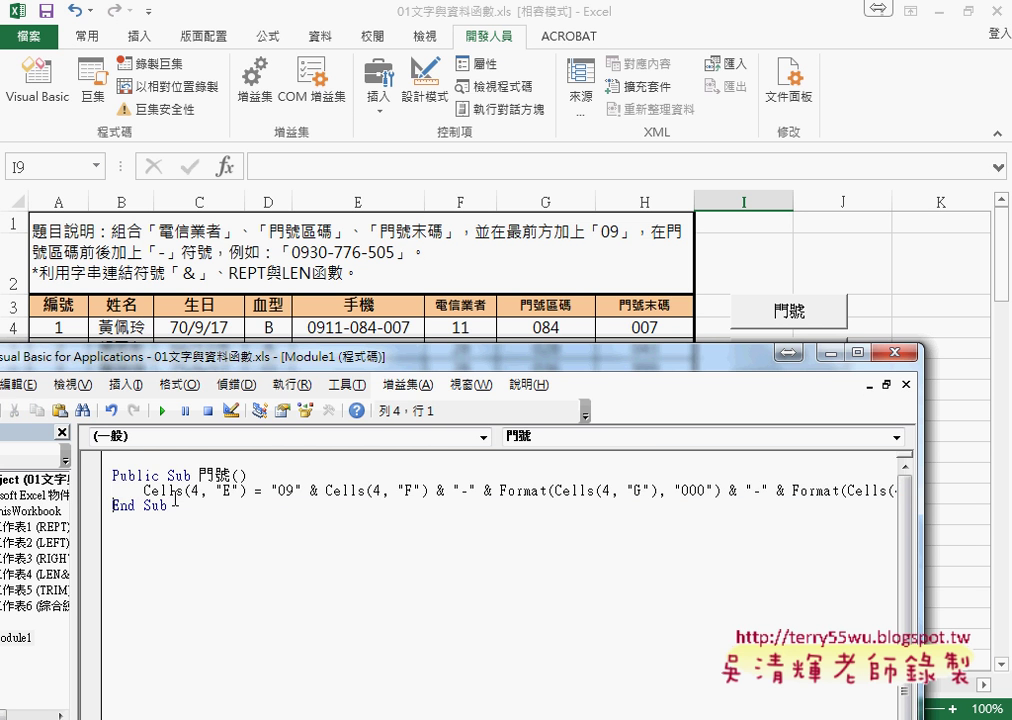
key("Up")
key("End")
key("Return")
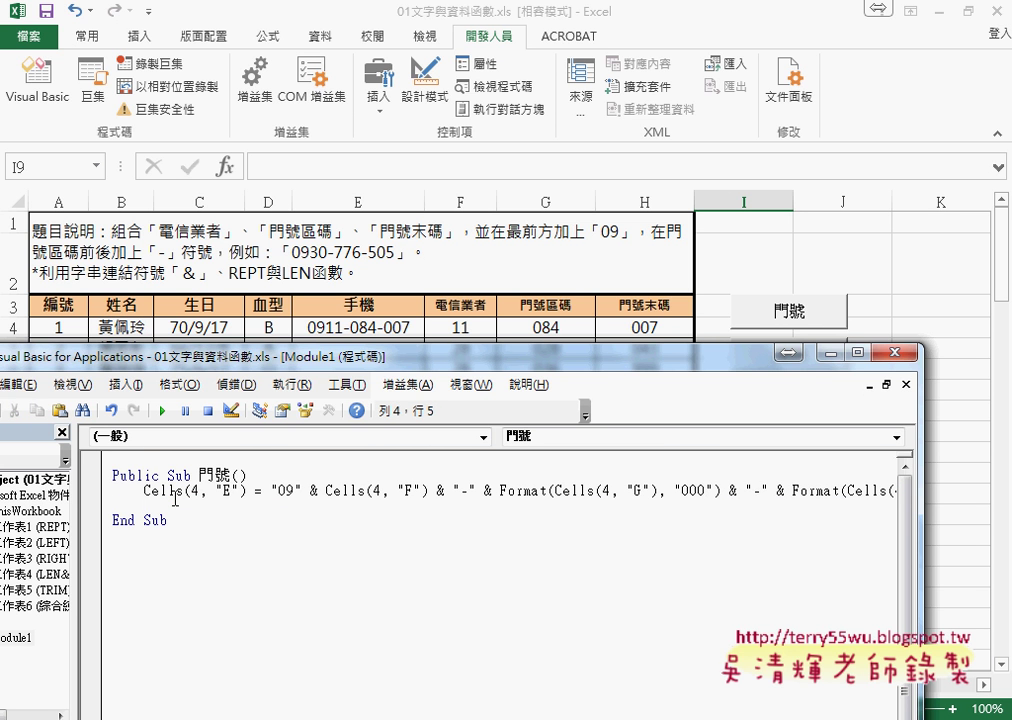
key("ctrl+v")
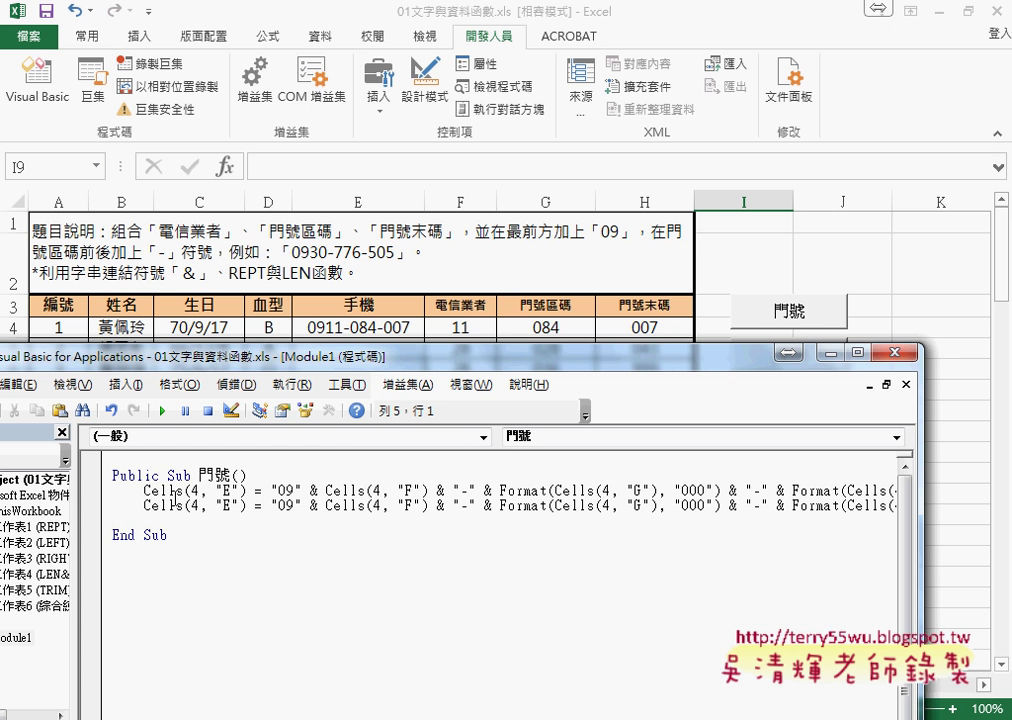
left_click(196, 506)
double_click(196, 506)
Step: On the worksheet, jump from A4 to the last record, 100, in row 103
left_click(265, 15)
left_click(75, 328)
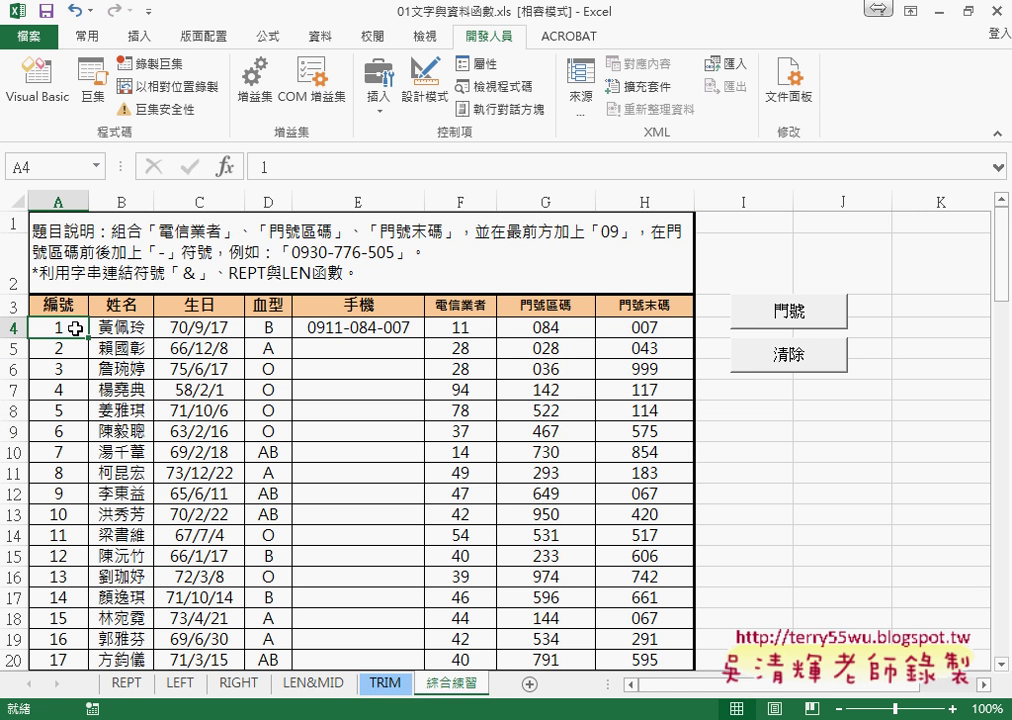
key("ctrl+Down")
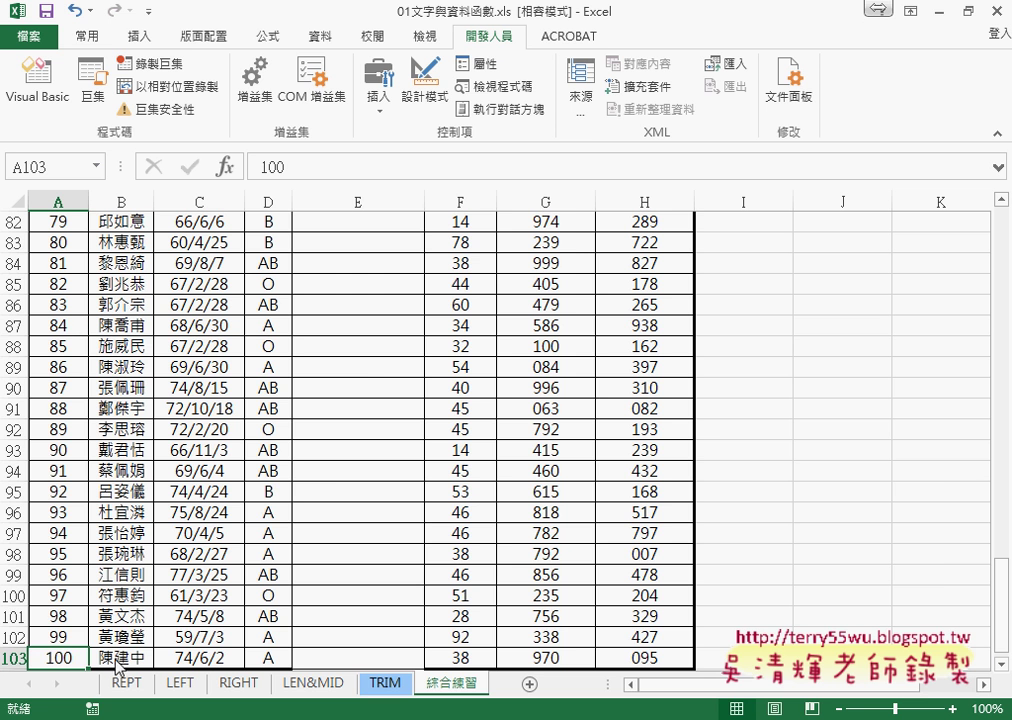
Step: Add a For i = 4 To 103 … Next loop under the 門號 Sub header
key("alt+F11")
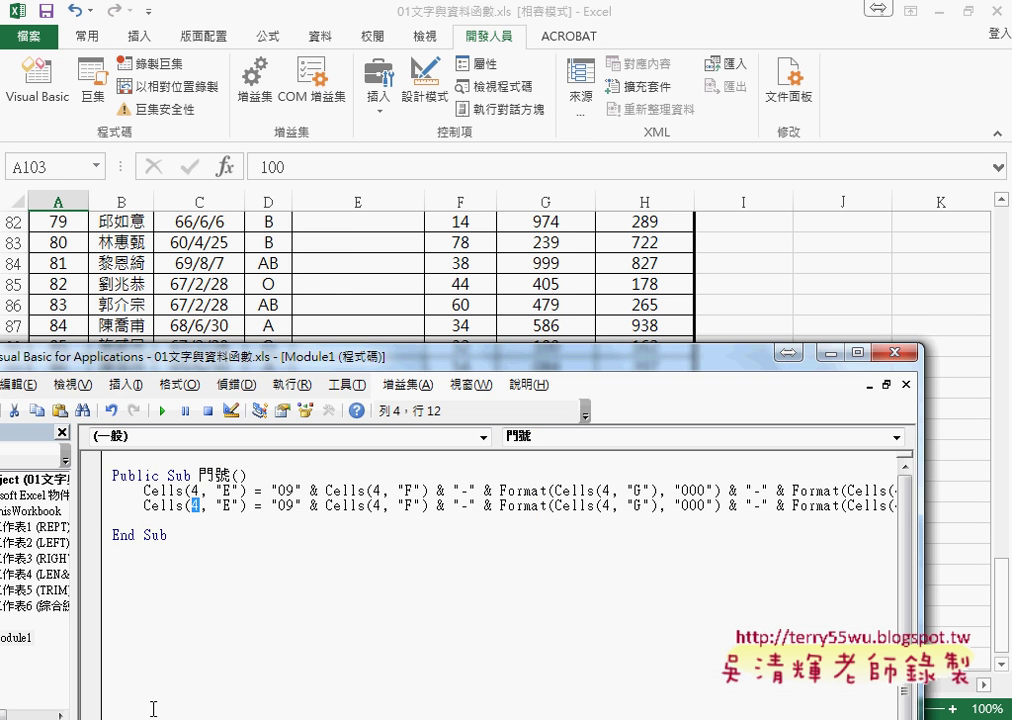
left_click_drag(338, 346, 424, 349)
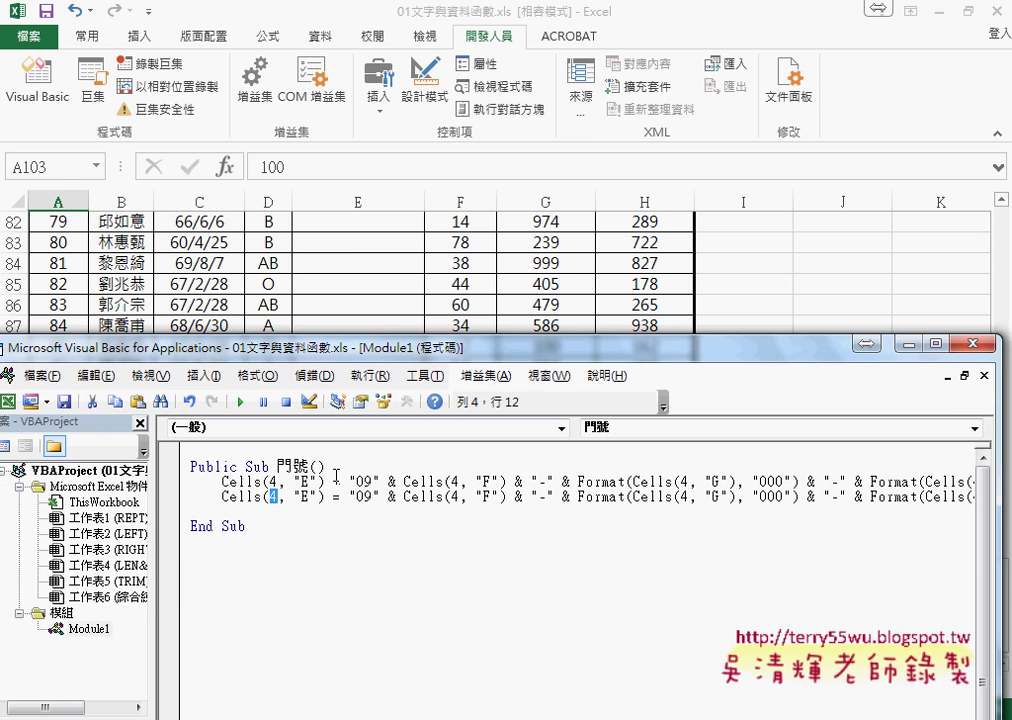
left_click(345, 468)
key("Return")
key("Return")
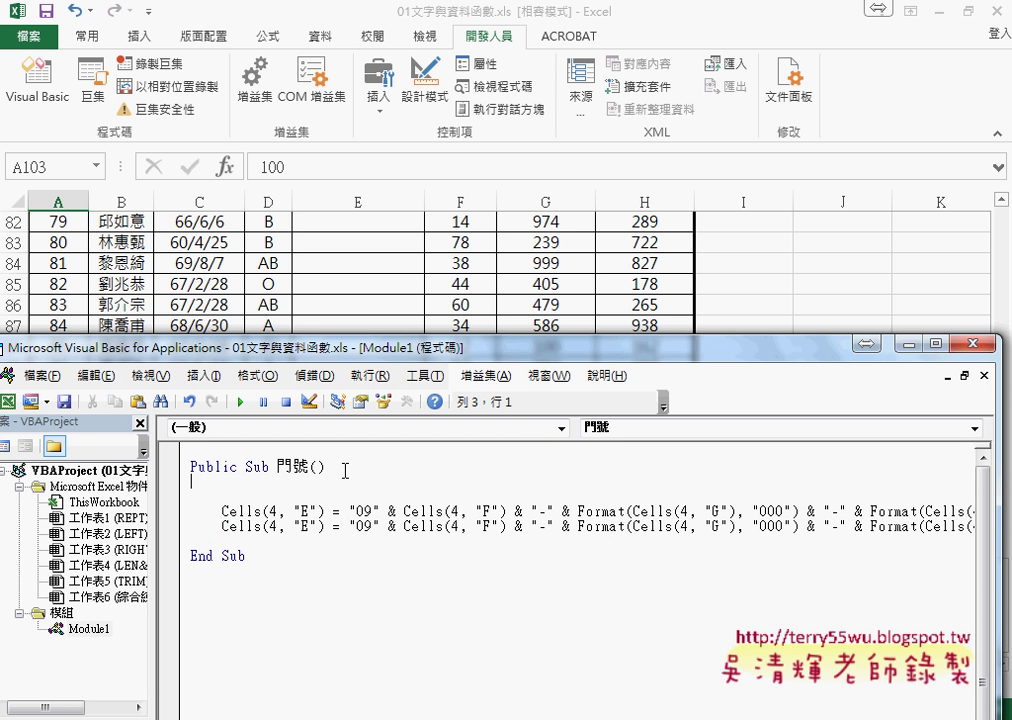
key("Tab")
type("for")
type(" i")
type("=4 ")
type("to ")
type("103")
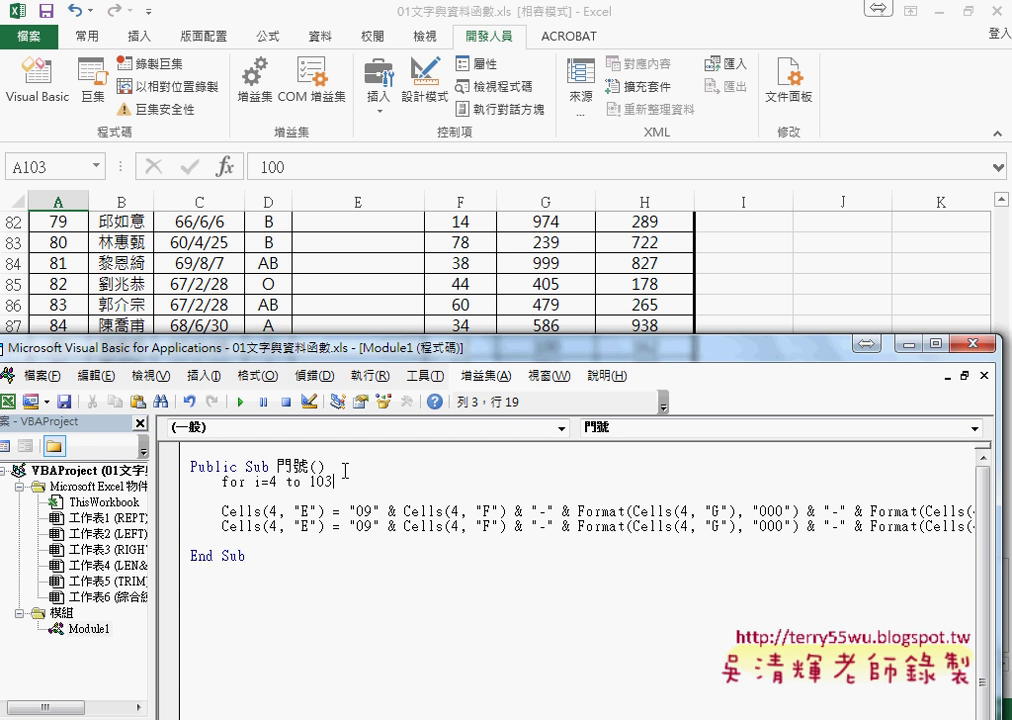
key("Return")
key("Return")
type("n")
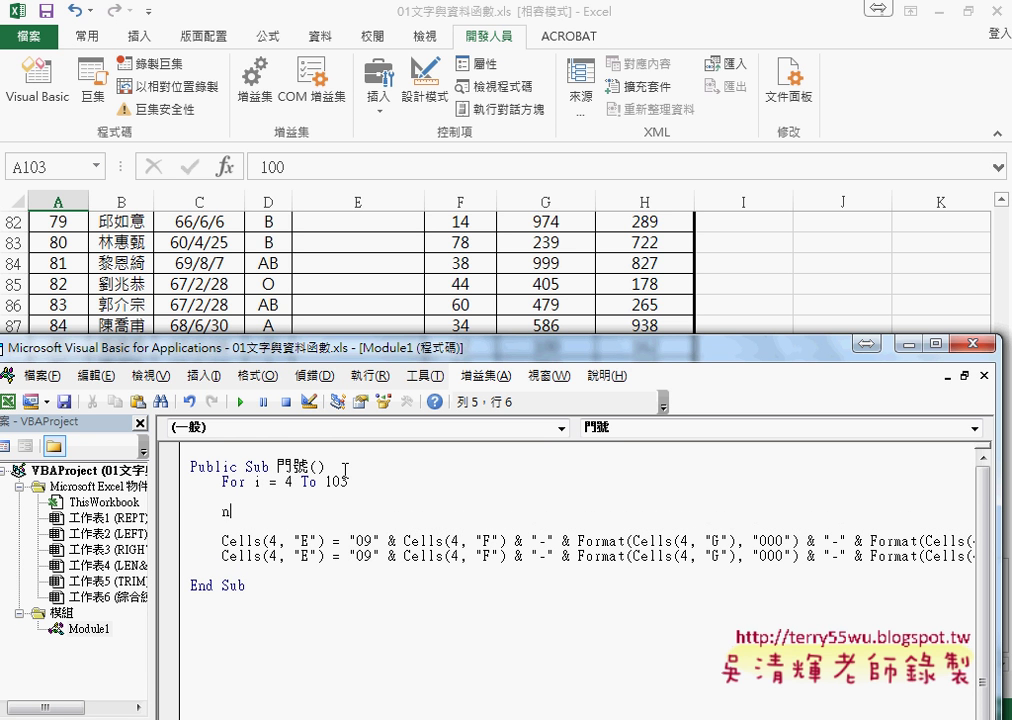
type("ext")
Step: Delete the duplicate Cells line and move the remaining statement between For and Next
left_click(184, 557)
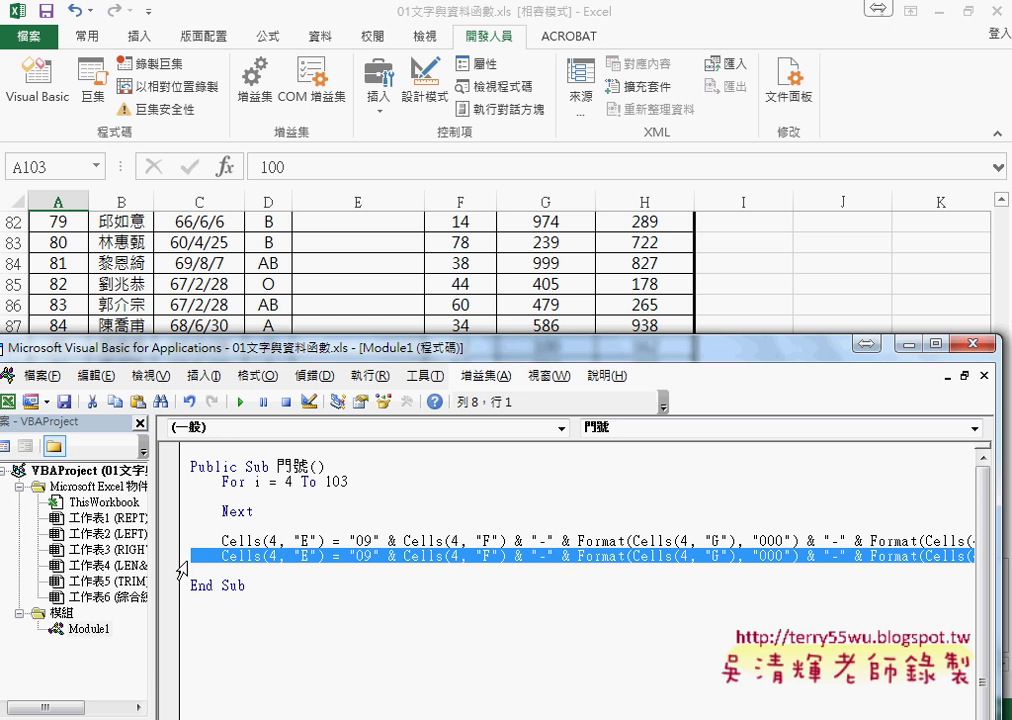
key("Delete")
key("Delete")
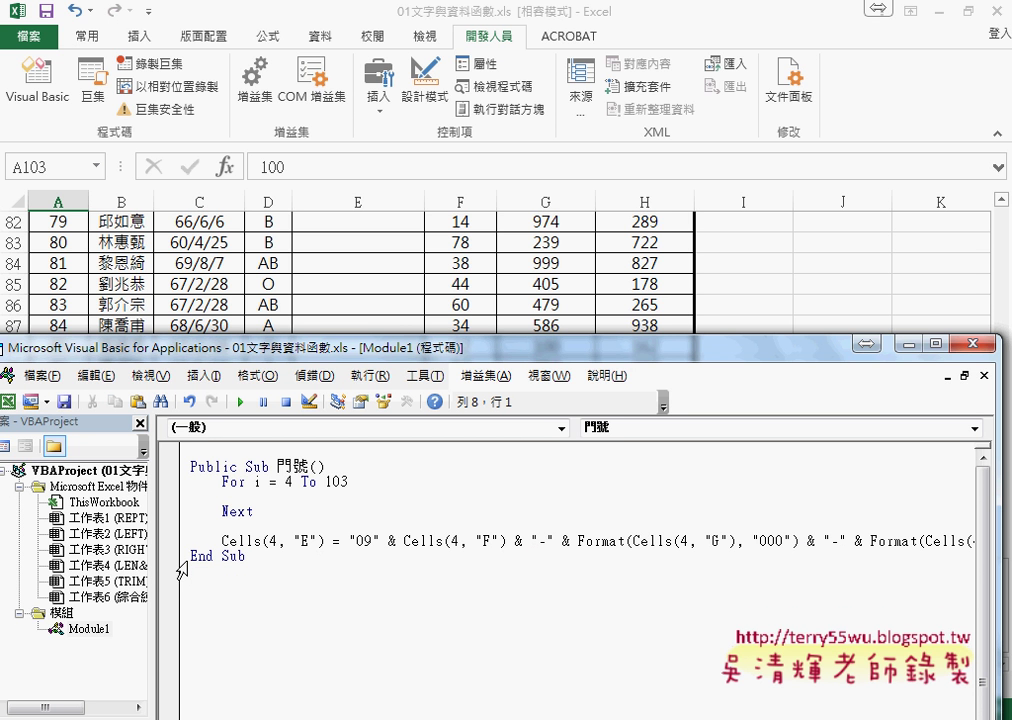
double_click(289, 482)
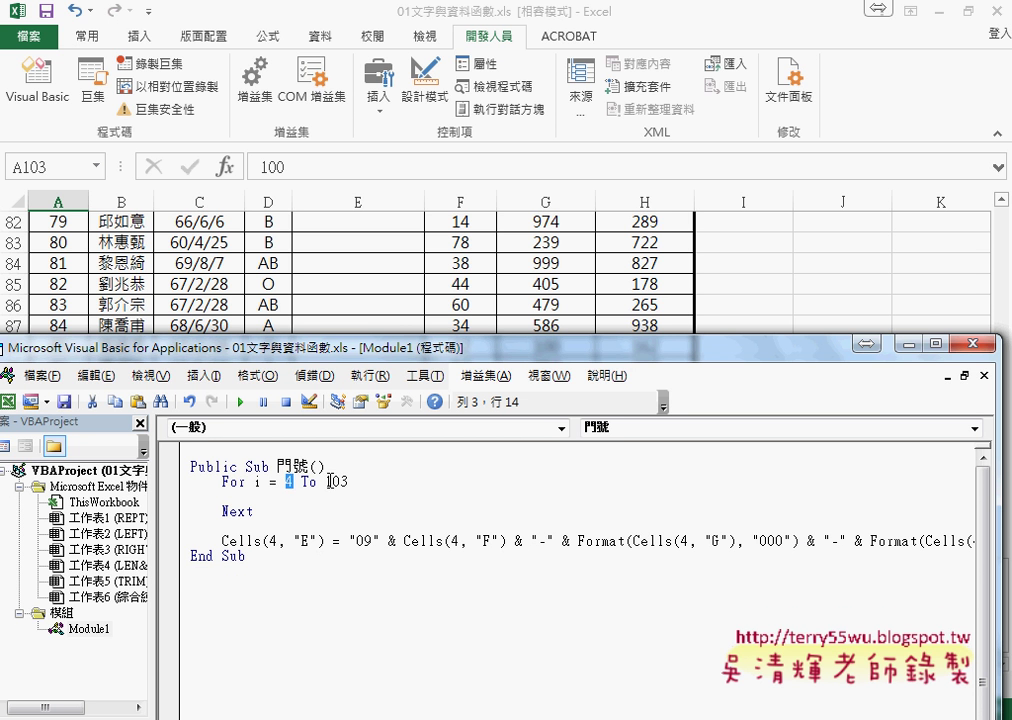
left_click_drag(325, 482, 351, 481)
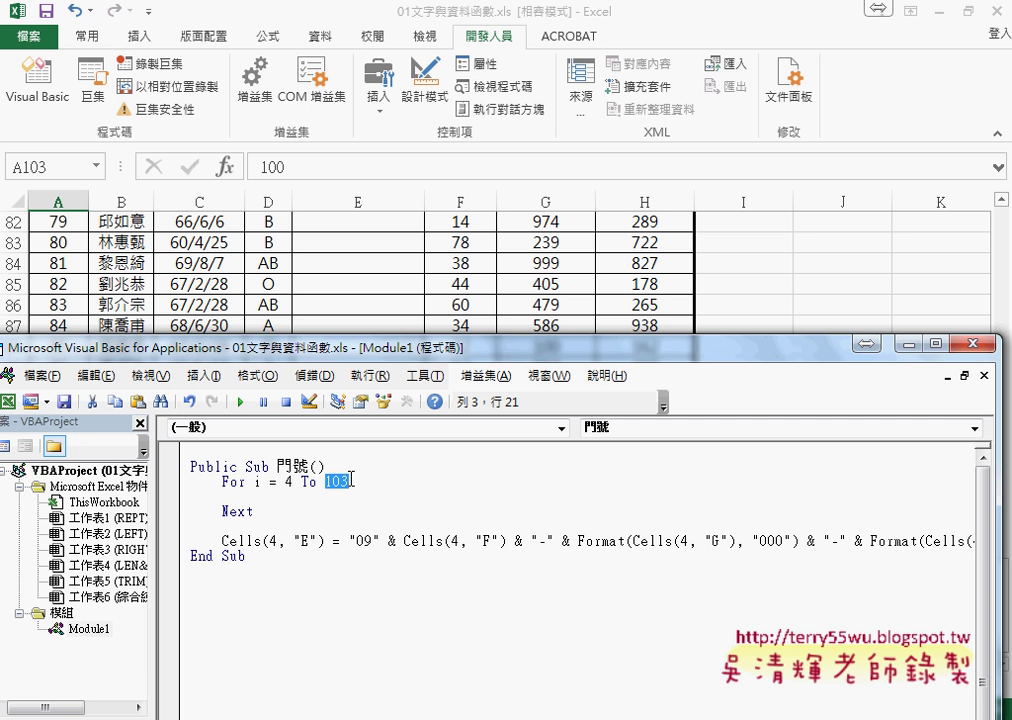
left_click(180, 545)
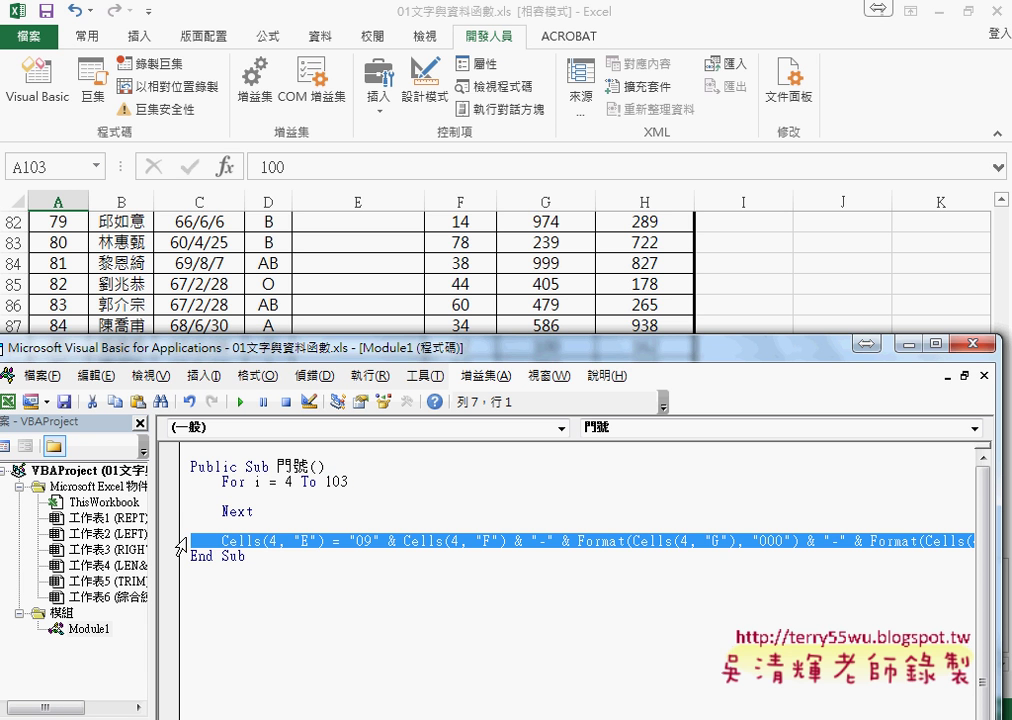
left_click_drag(180, 545, 190, 496)
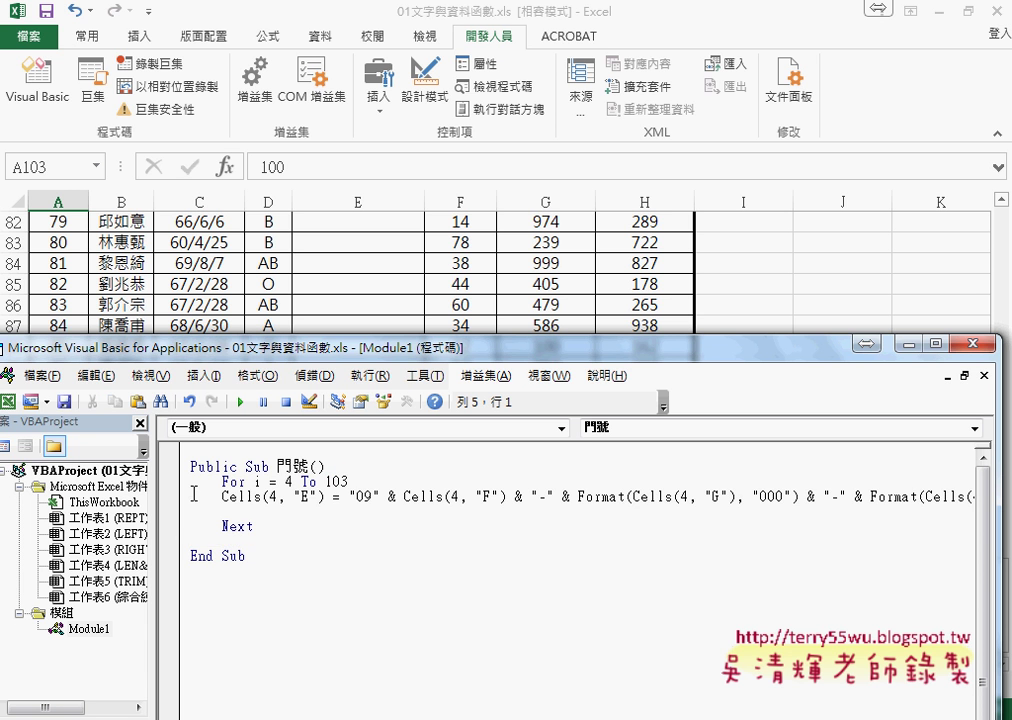
Step: Indent the statement inside the loop and change Cells(4, "E") to Cells(i, "E")
key("Tab")
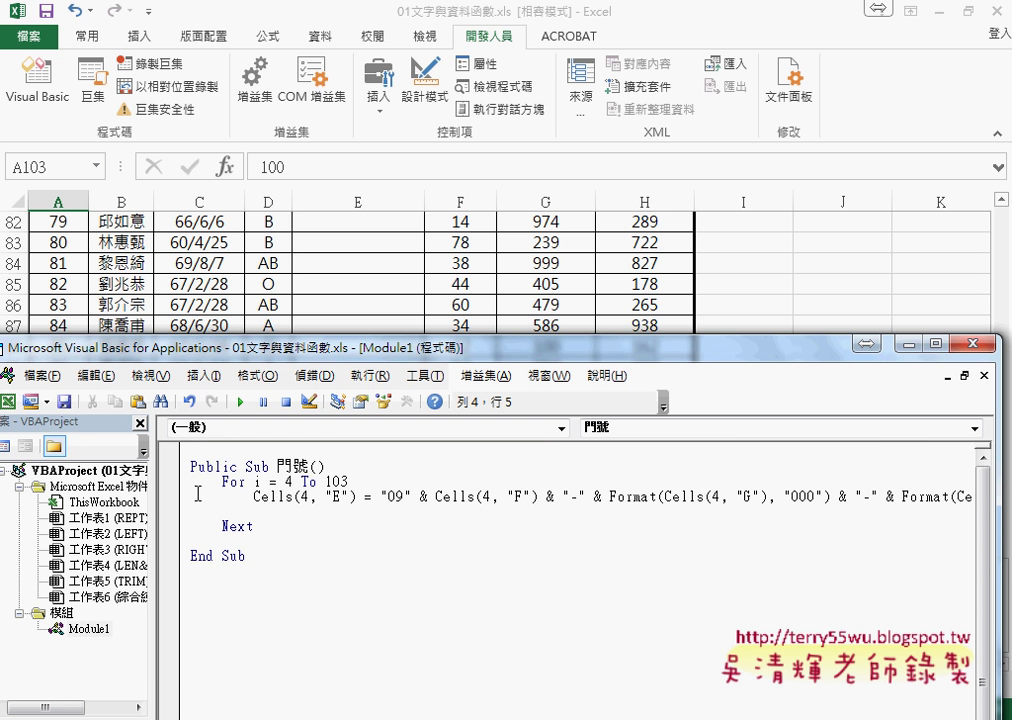
key("Down")
key("Up")
key("End")
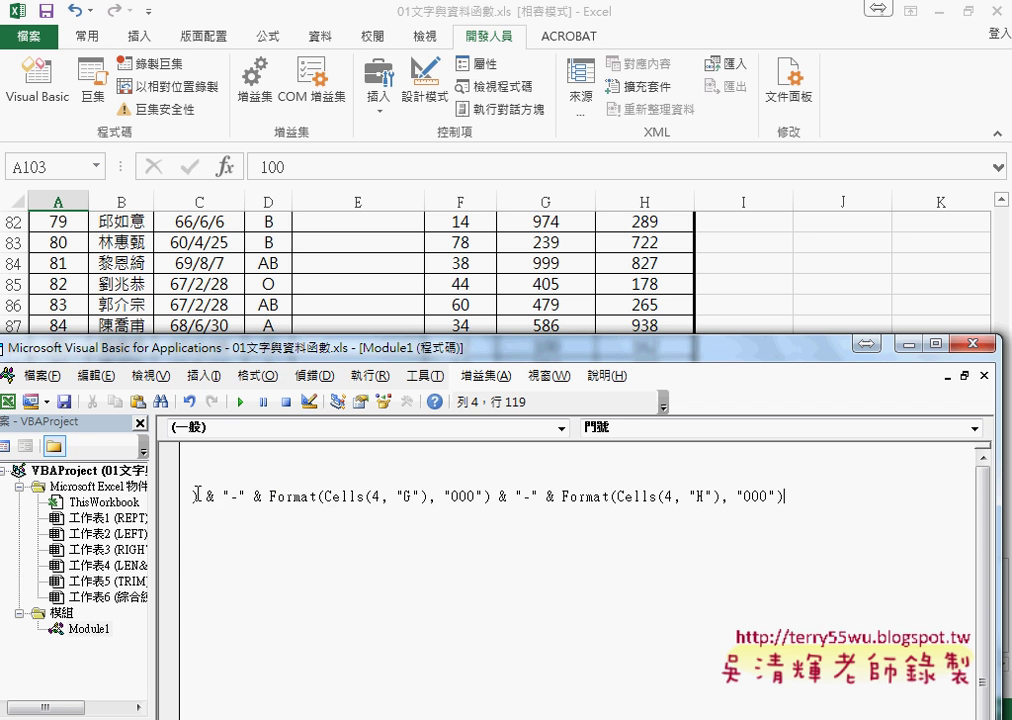
key("Down")
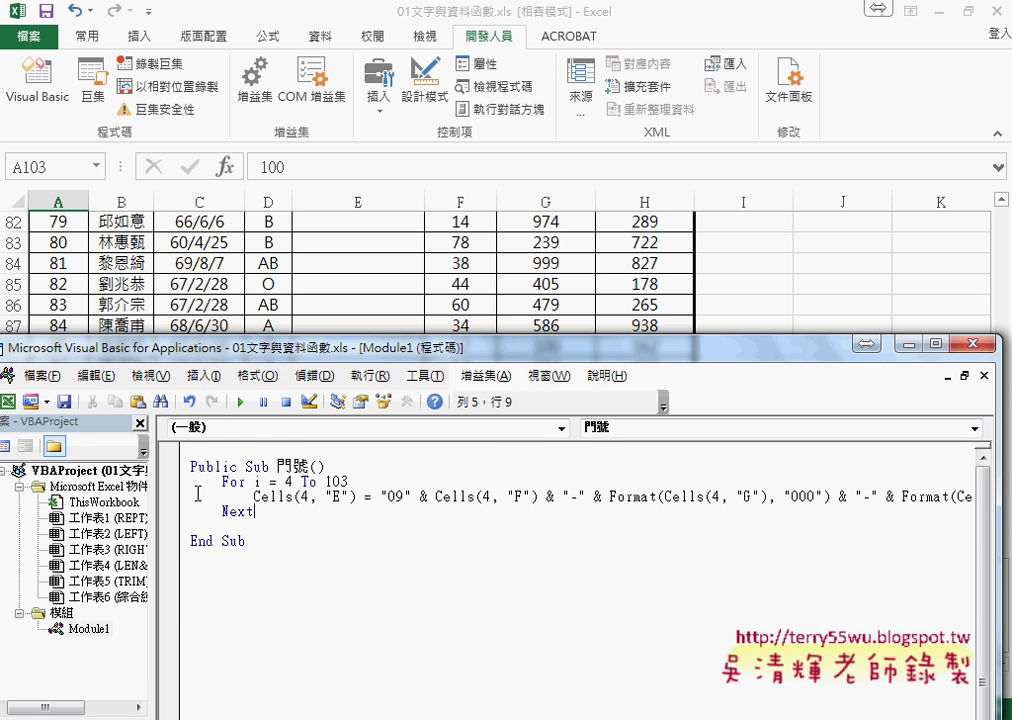
double_click(258, 481)
left_click_drag(347, 480, 285, 481)
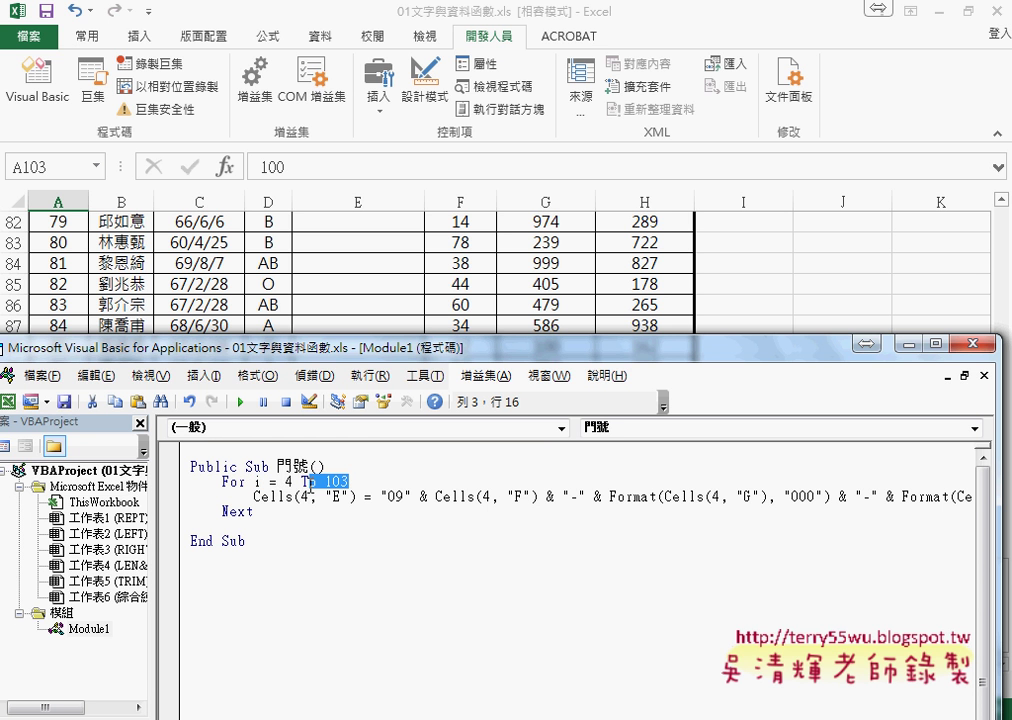
left_click(305, 497)
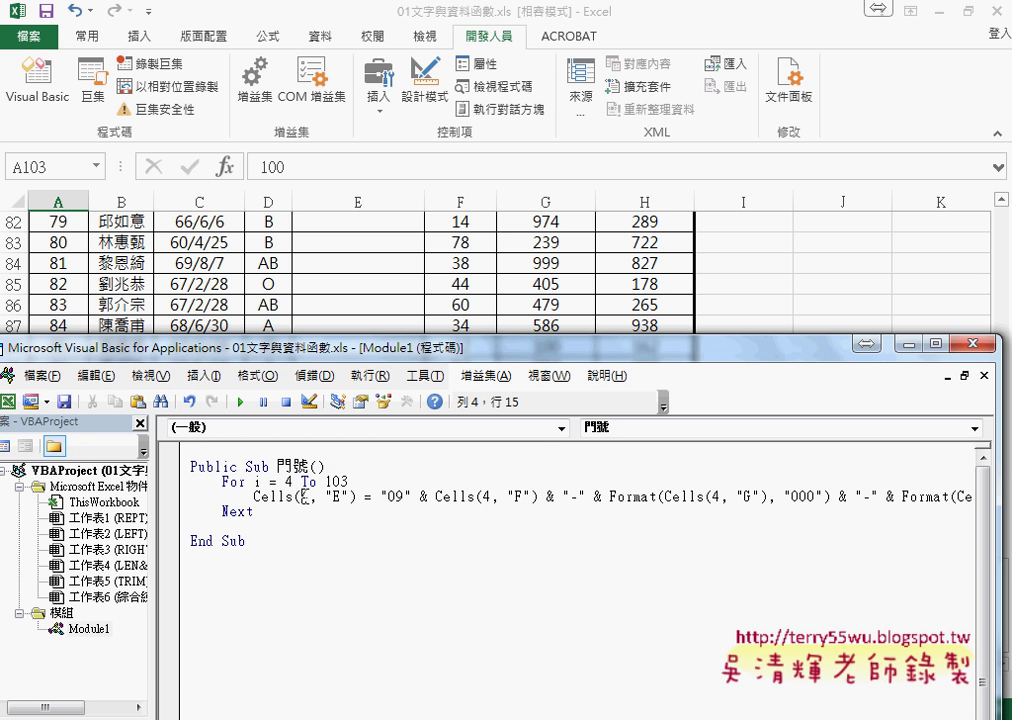
double_click(305, 497)
type("i")
Step: Change the row 4 to i in Cells(4, "F") and Cells(4, "G")
left_click(297, 481)
key("Down")
double_click(289, 481)
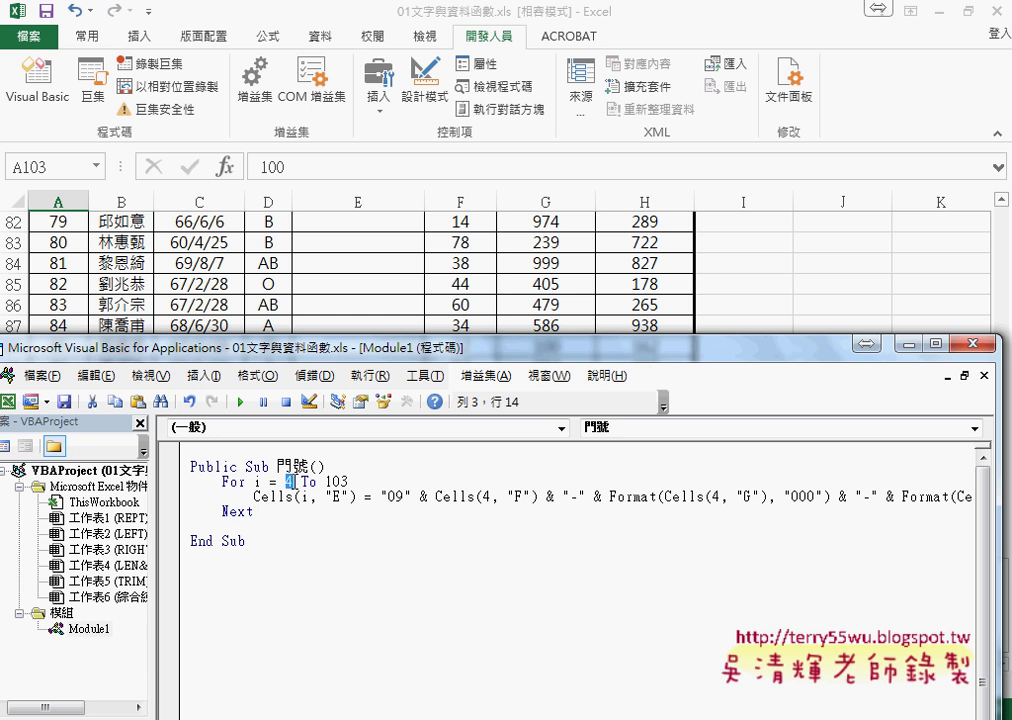
left_click(238, 513)
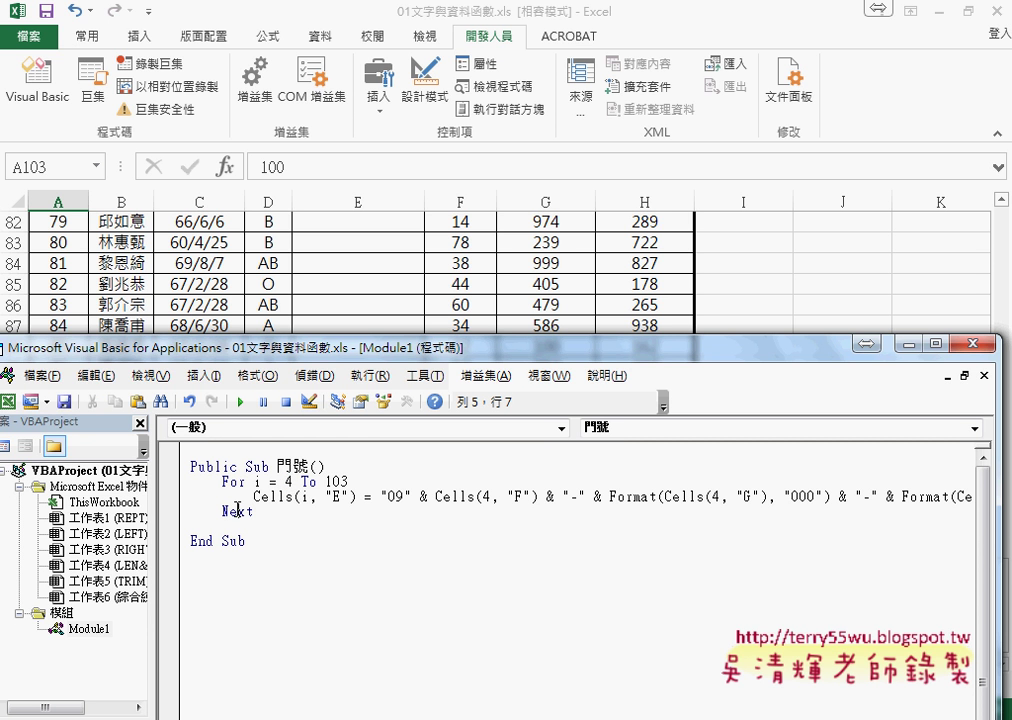
double_click(289, 481)
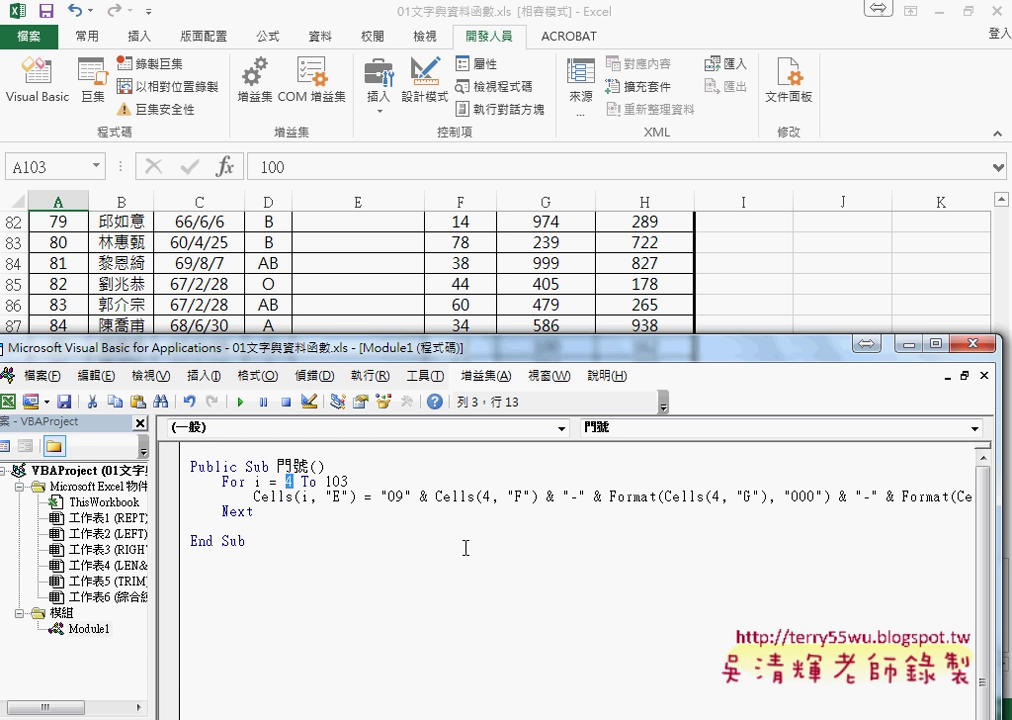
double_click(488, 496)
type("i")
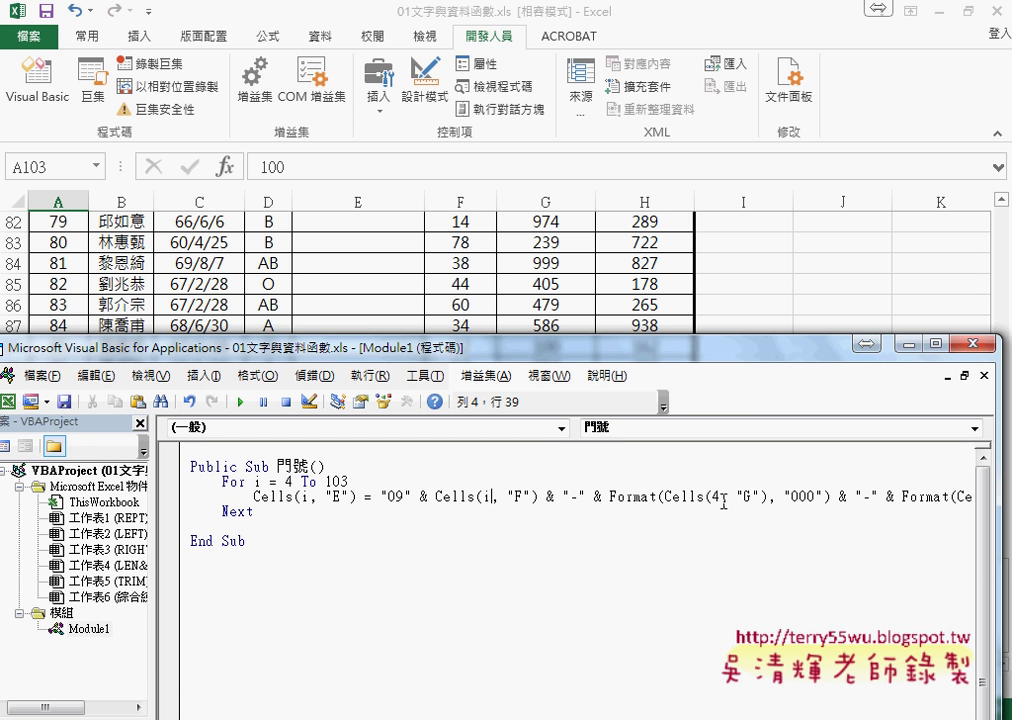
left_click(716, 484)
double_click(716, 496)
type("i")
Step: Replace the row 4 in Cells(4, "H") with i
left_click_drag(488, 348, 425, 197)
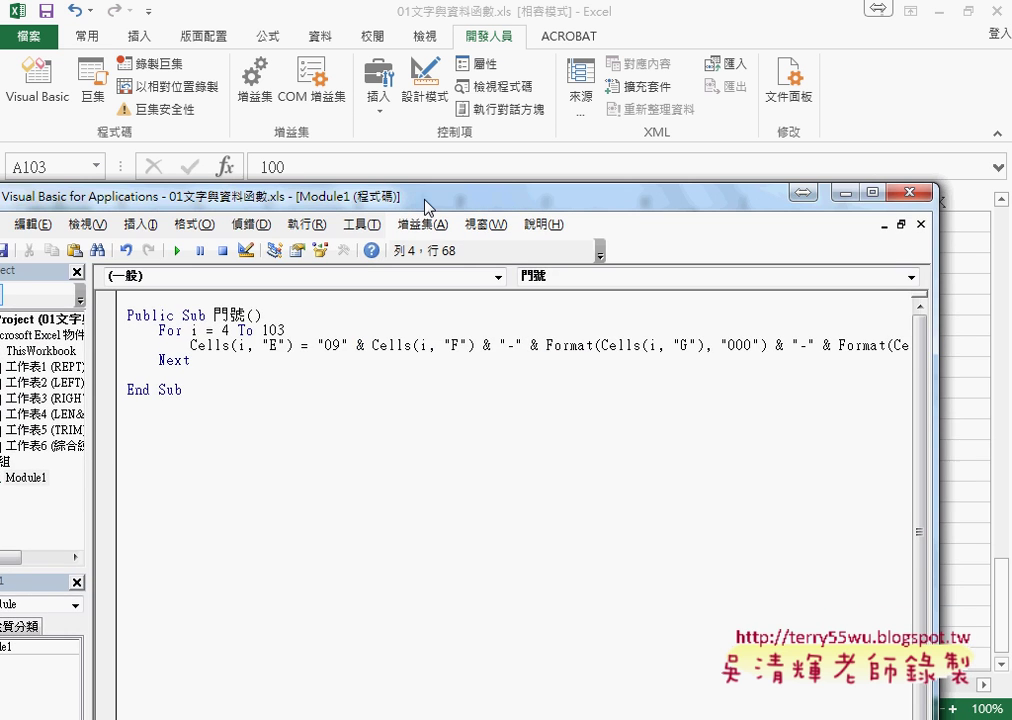
double_click(806, 345)
key("Right")
key("Right")
key("Right")
key("Right")
key("Right")
key("Right")
key("Right")
key("Right")
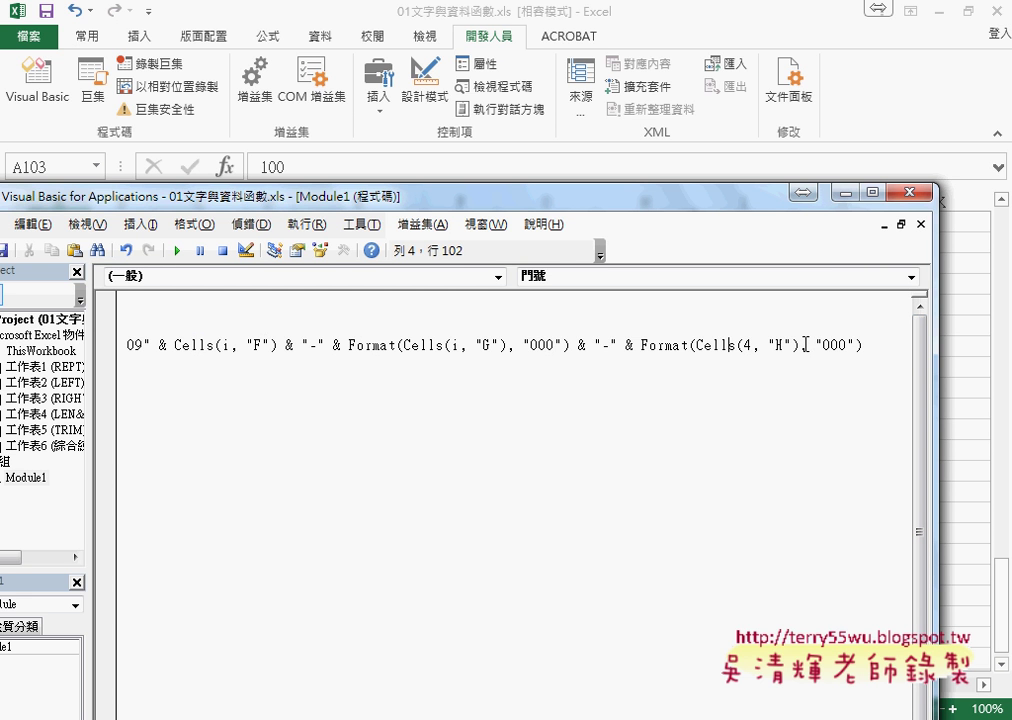
key("Right")
key("Right")
key("Right")
key("BackSpace")
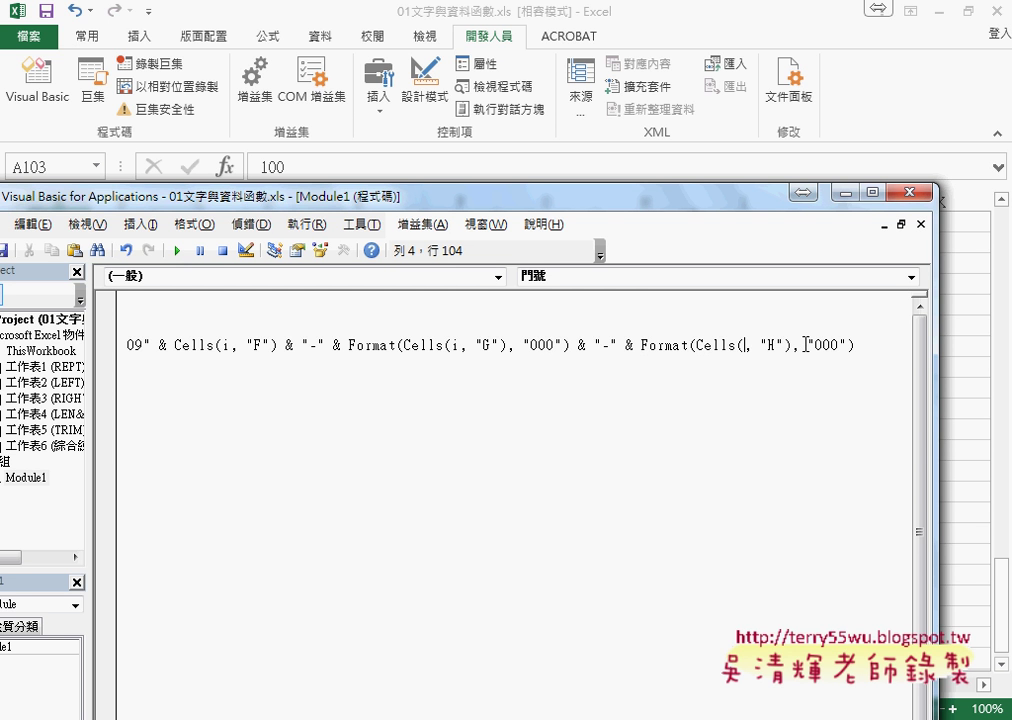
type("i")
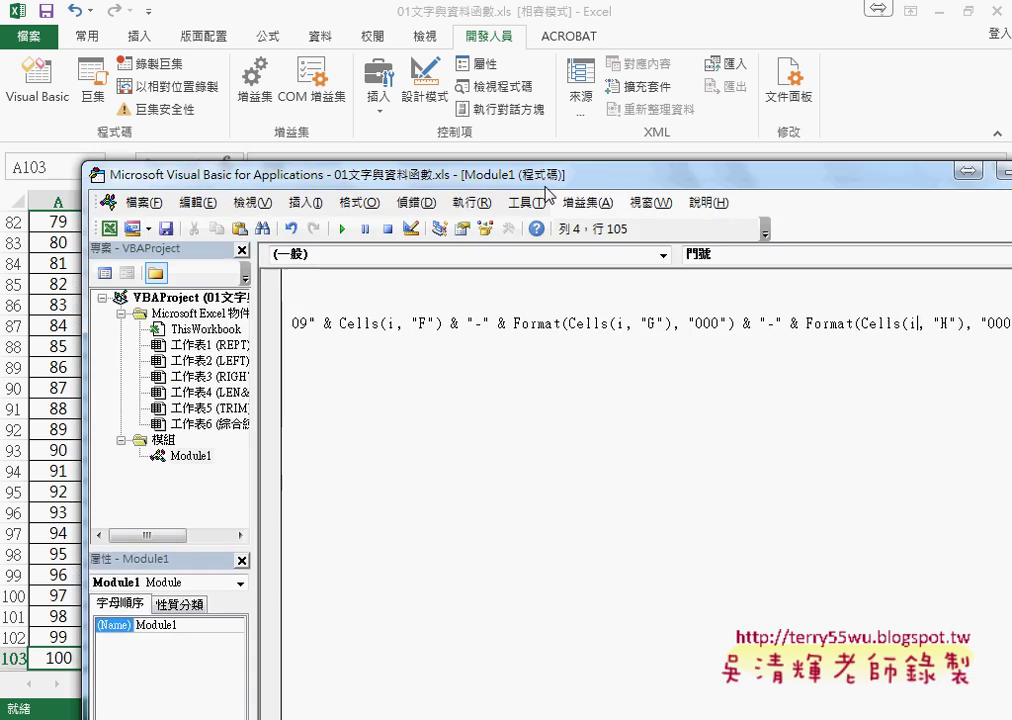
Step: Return the sheet to the table's top and reposition the code window to show the whole macro
left_click_drag(383, 215, 905, 193)
left_click(118, 492)
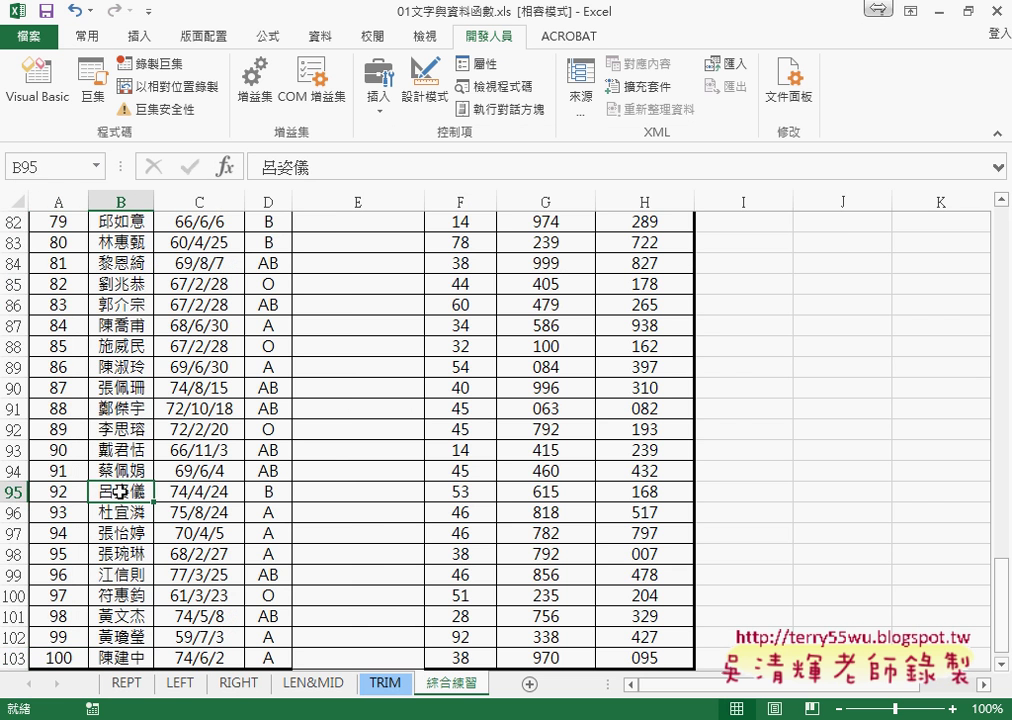
key("ctrl+Up")
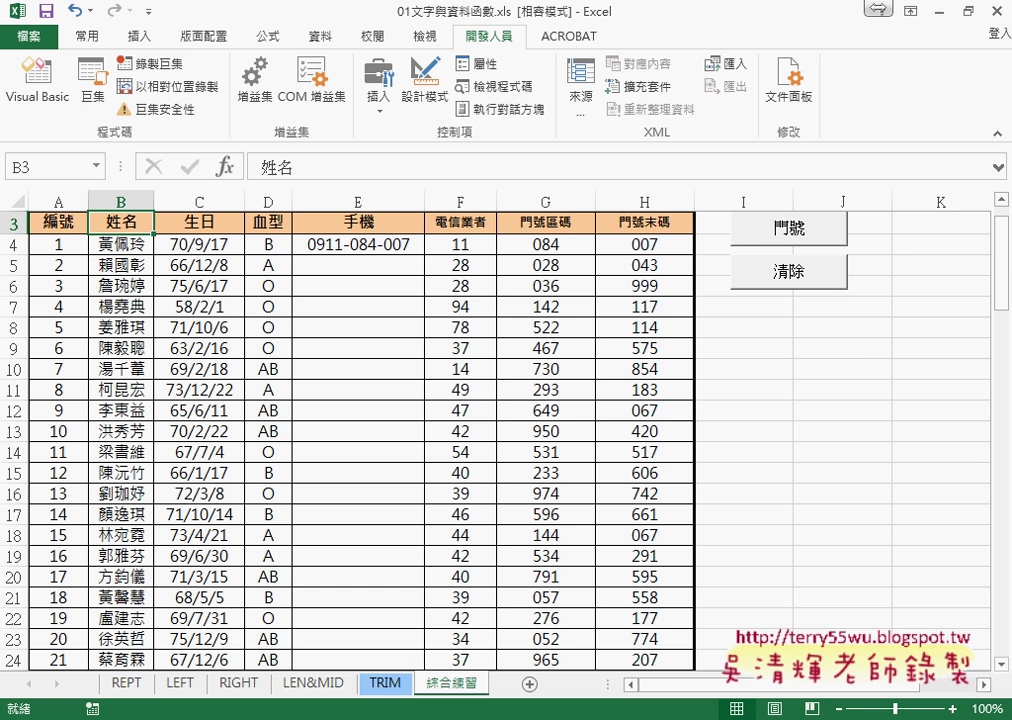
left_click(500, 612)
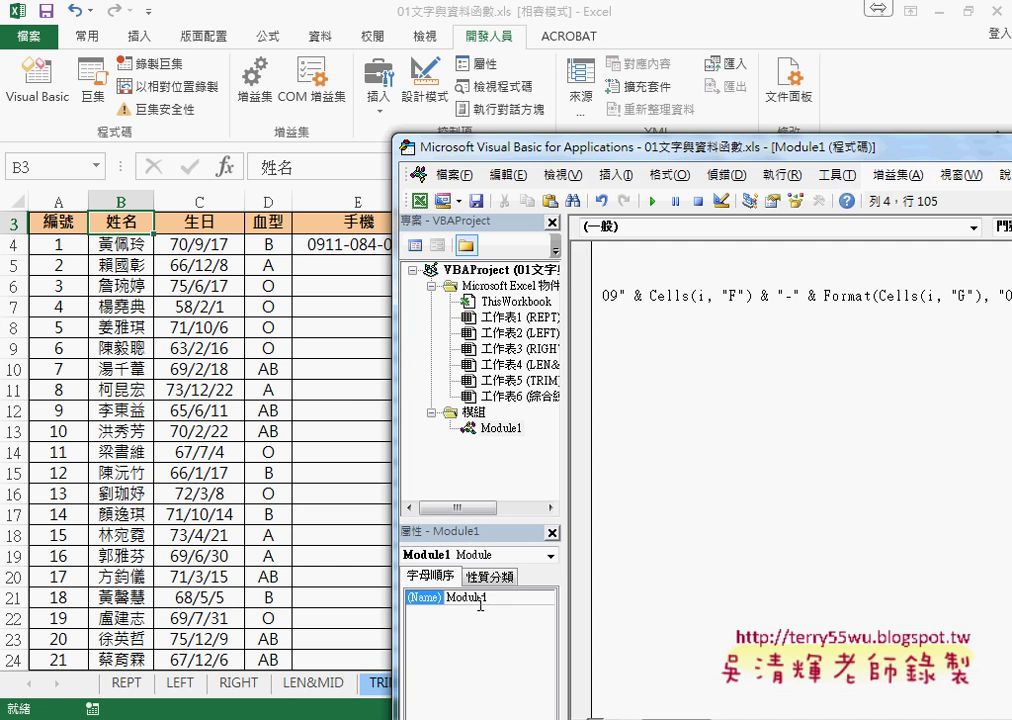
left_click_drag(622, 155, 602, 47)
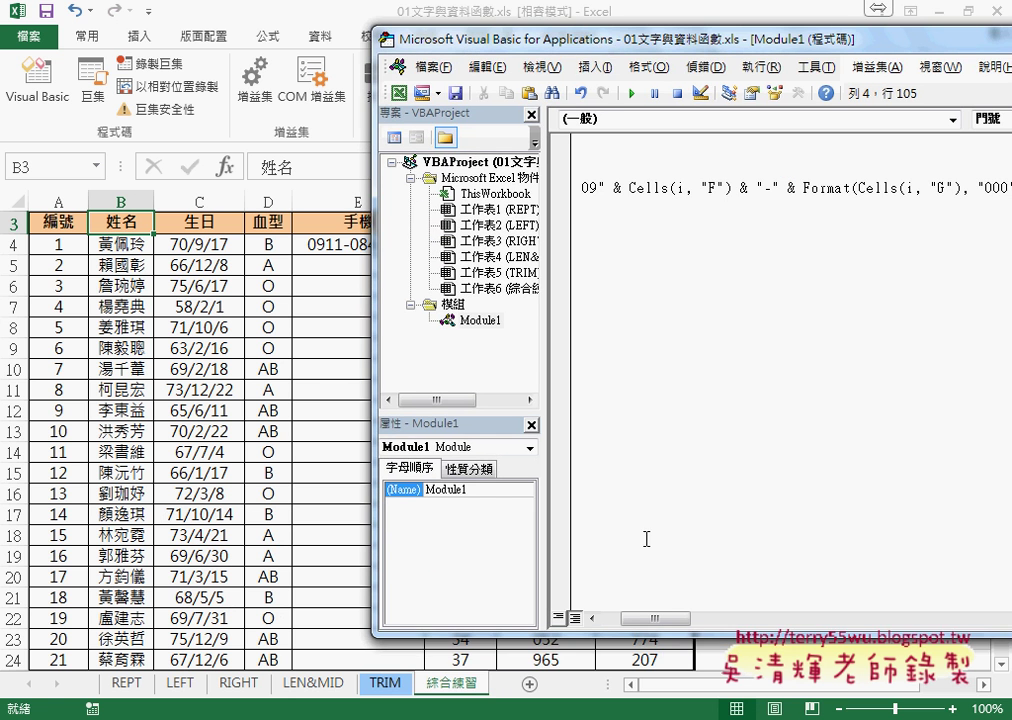
left_click_drag(650, 620, 615, 620)
Step: Run 門號 and check on the sheet that column E is filled through row 103
left_click(630, 187)
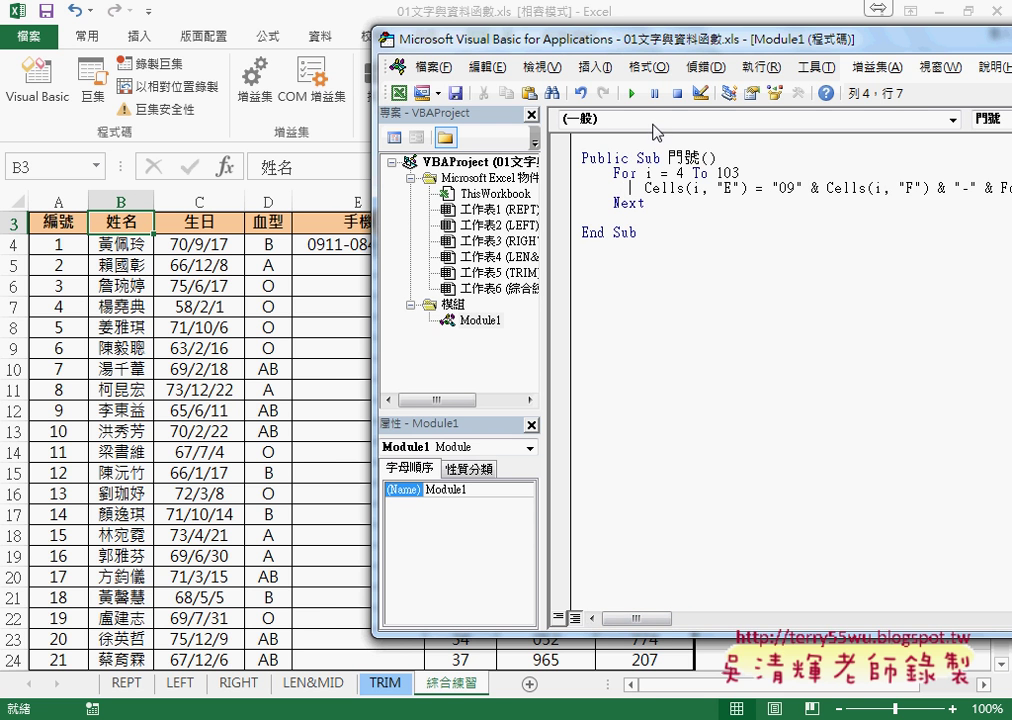
left_click(633, 95)
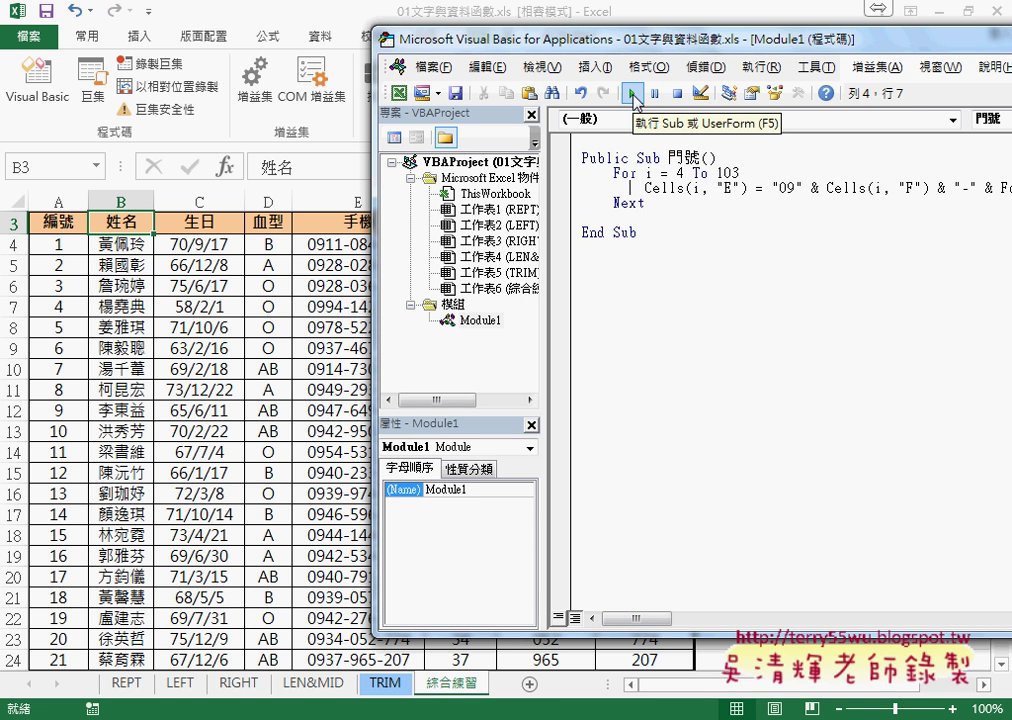
left_click(342, 250)
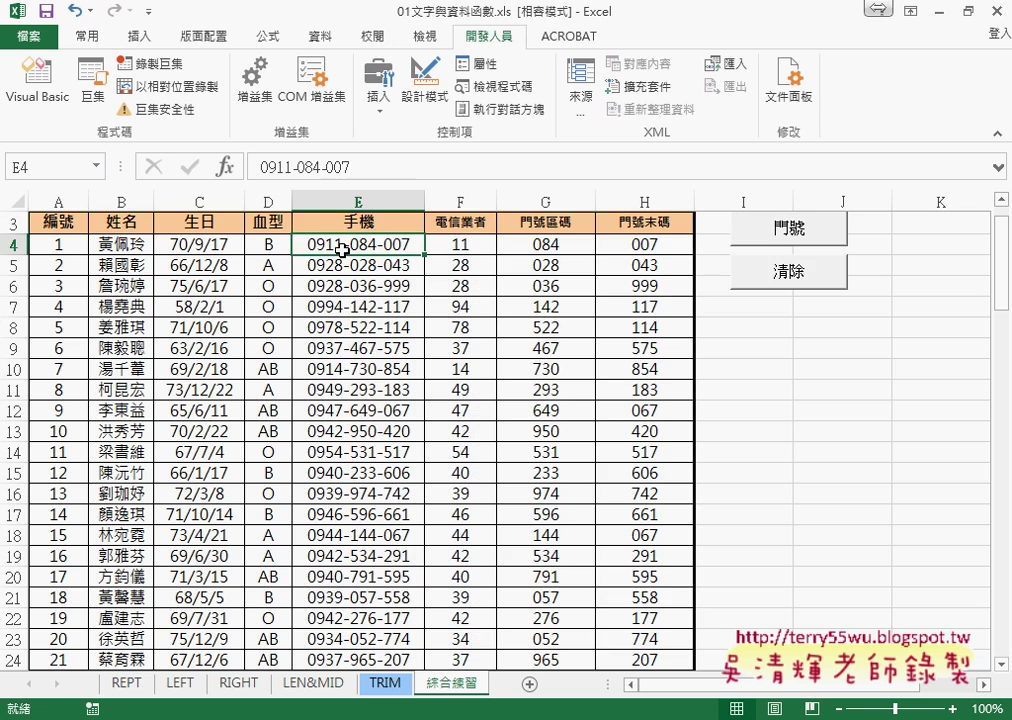
key("ctrl+Down")
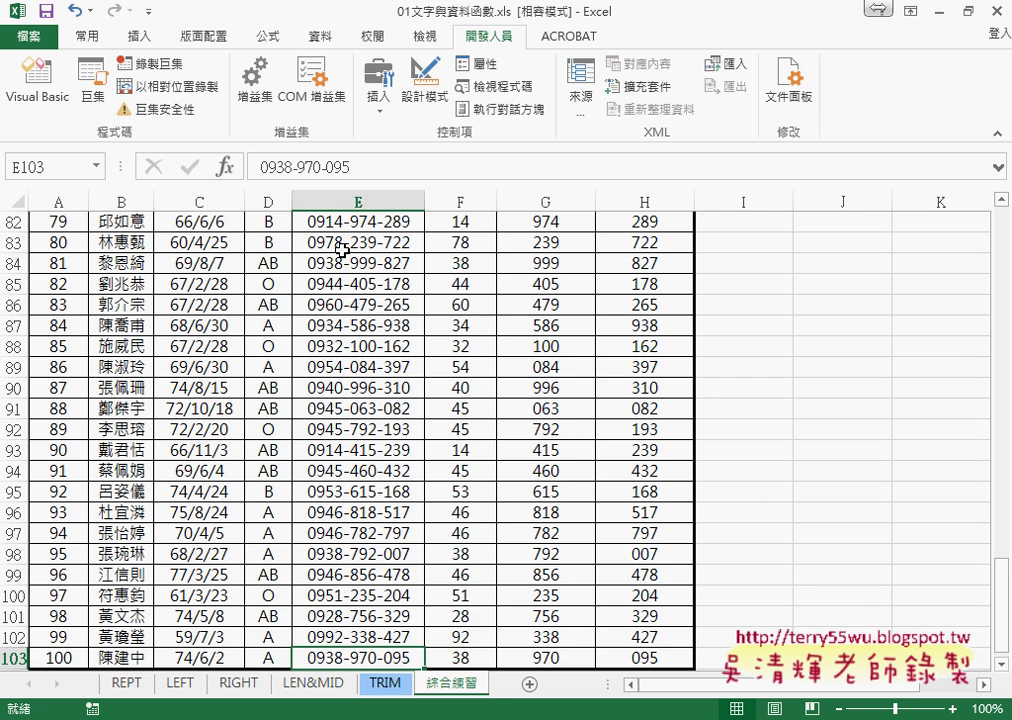
scroll(342, 250, "down", 1)
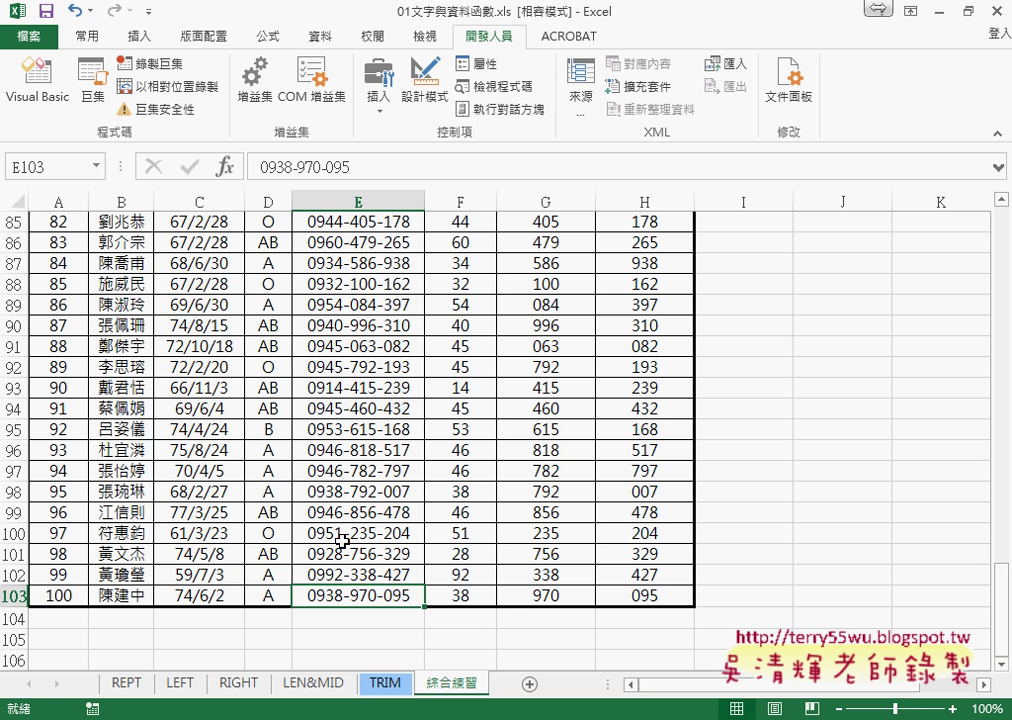
Step: Remove the blank line before End Sub and select the whole 門號 macro for copying
left_click(470, 637)
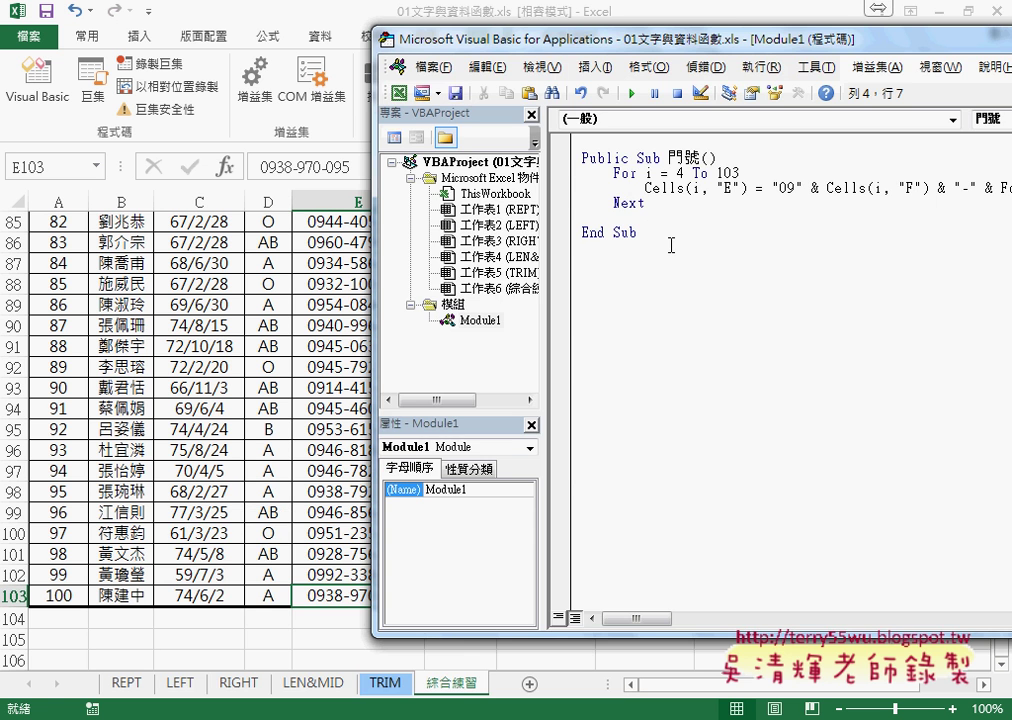
left_click(657, 201)
key("Delete")
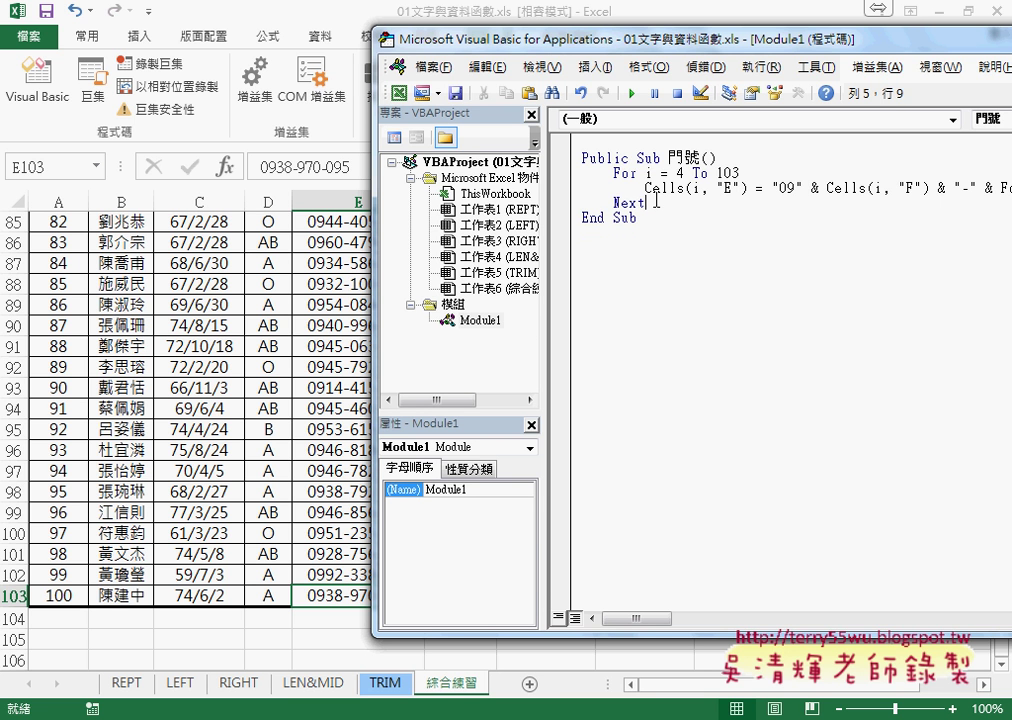
mouse_move(653, 219)
left_mouse_down()
mouse_move(572, 171)
mouse_move(576, 157)
mouse_move(586, 252)
left_mouse_up()
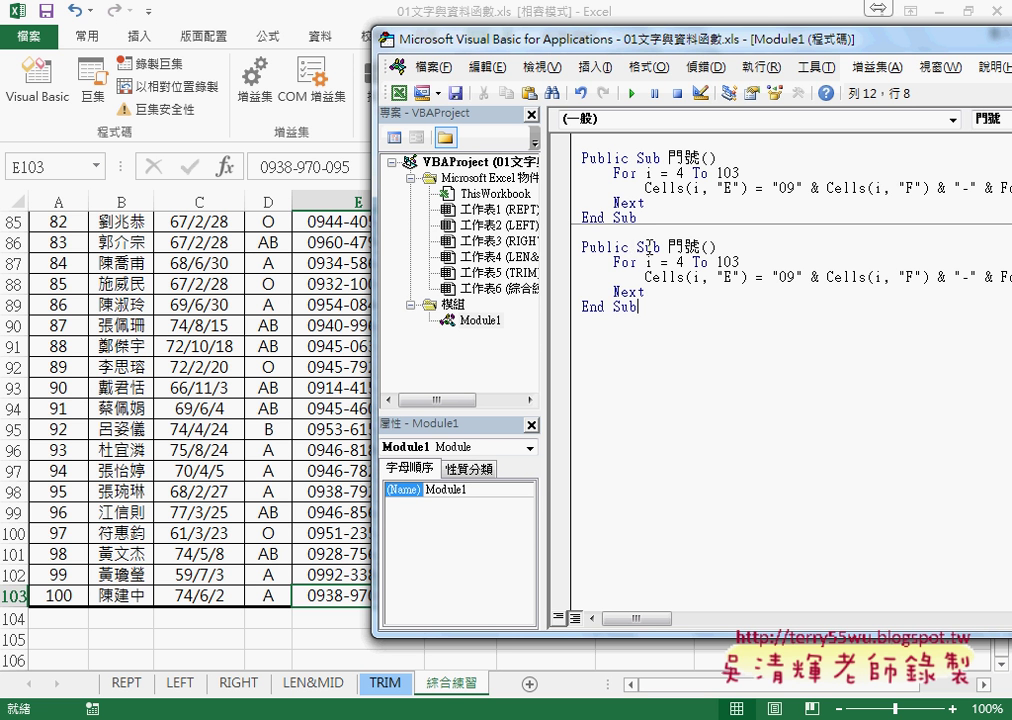
Step: Rename the copied macro 清除 and replace its phone-number formula with an empty string ""
double_click(672, 246)
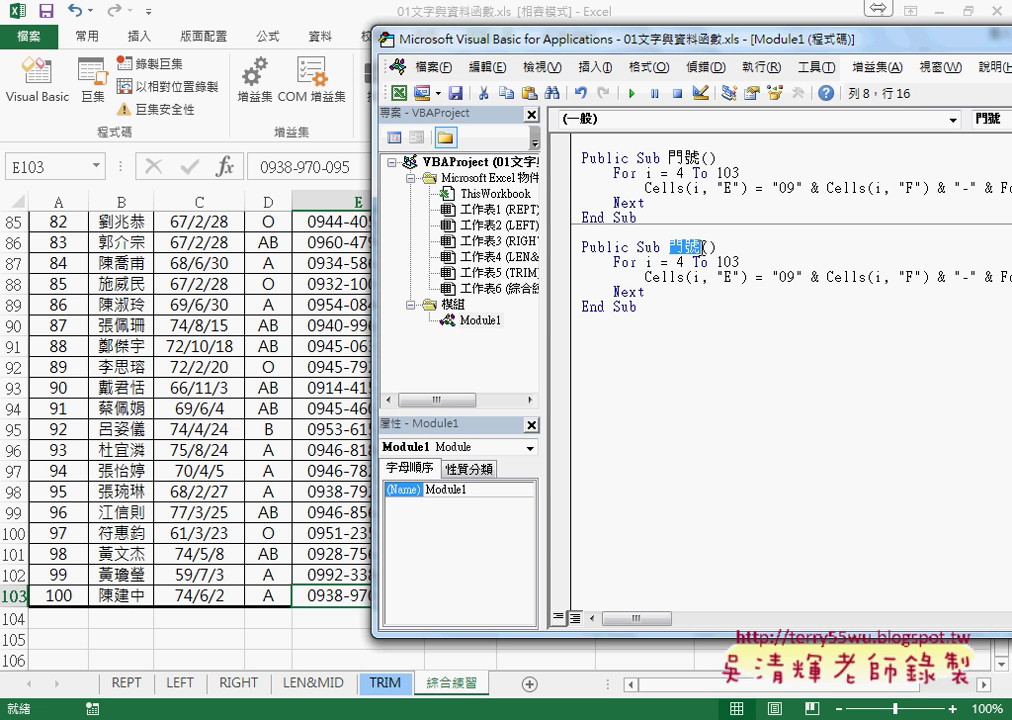
type("7e-")
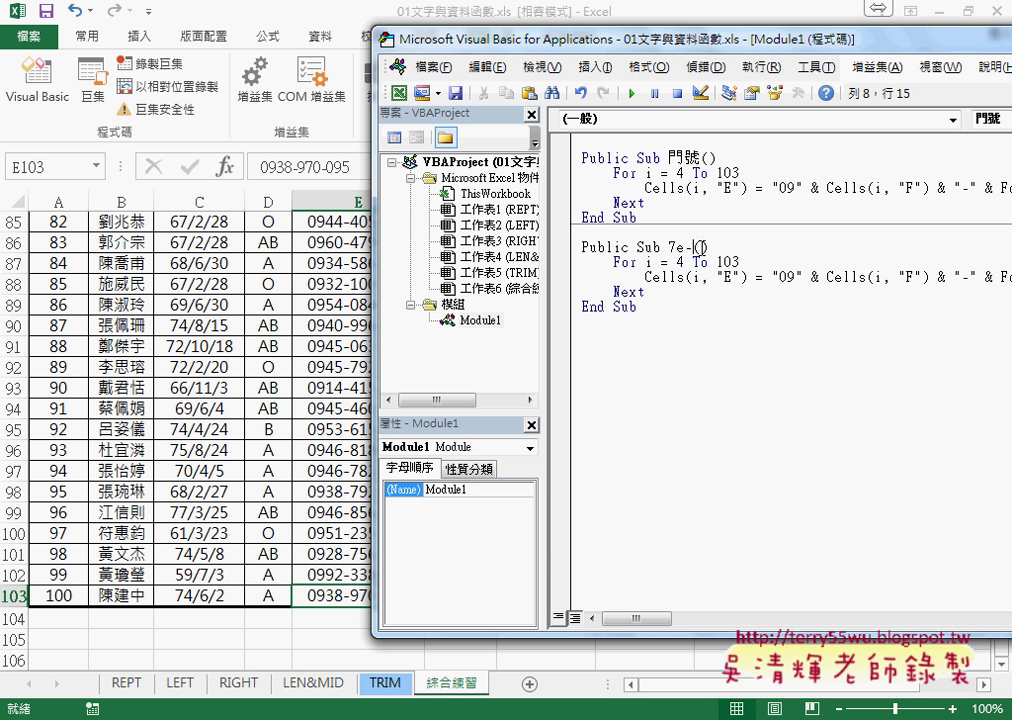
key("BackSpace")
key("BackSpace")
type("清除")
left_click(778, 275)
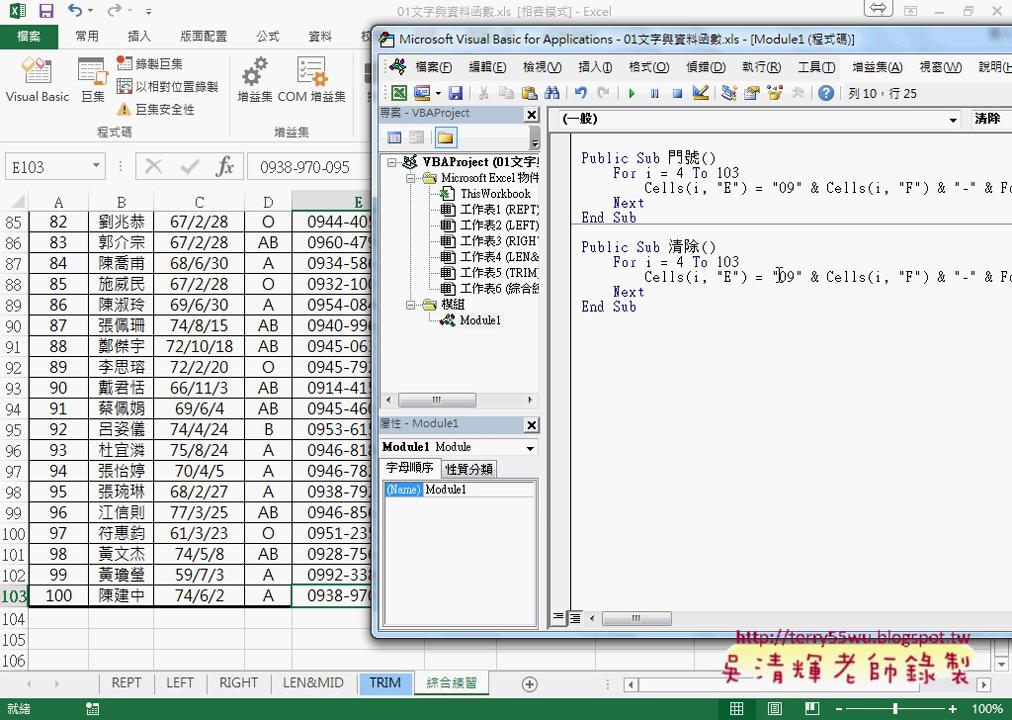
key("shift+End")
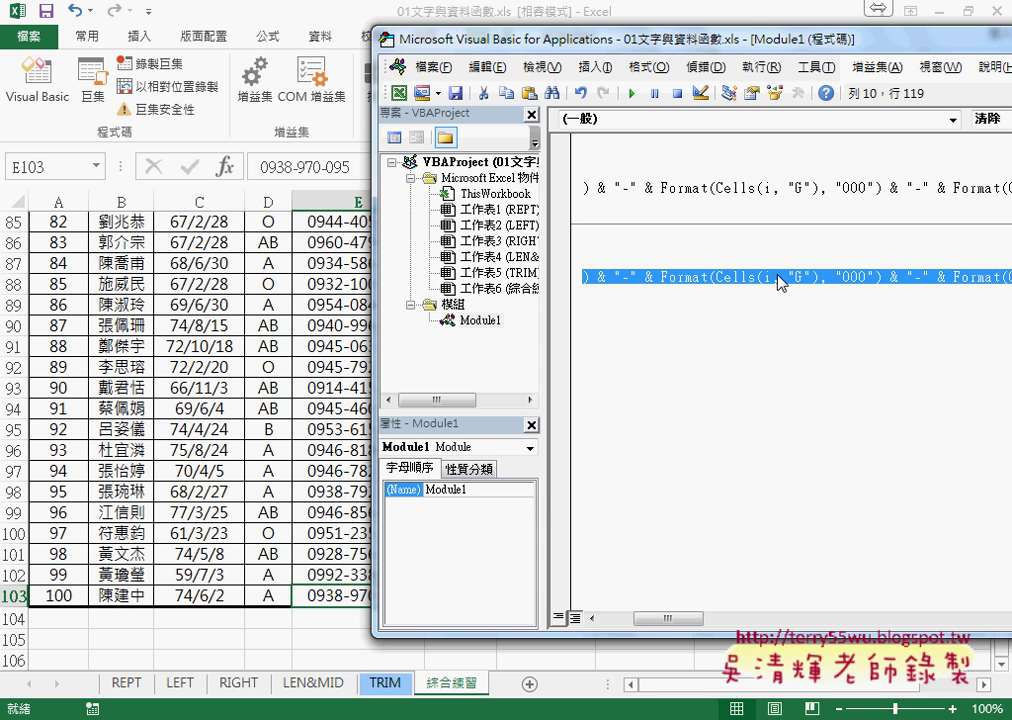
key("Delete")
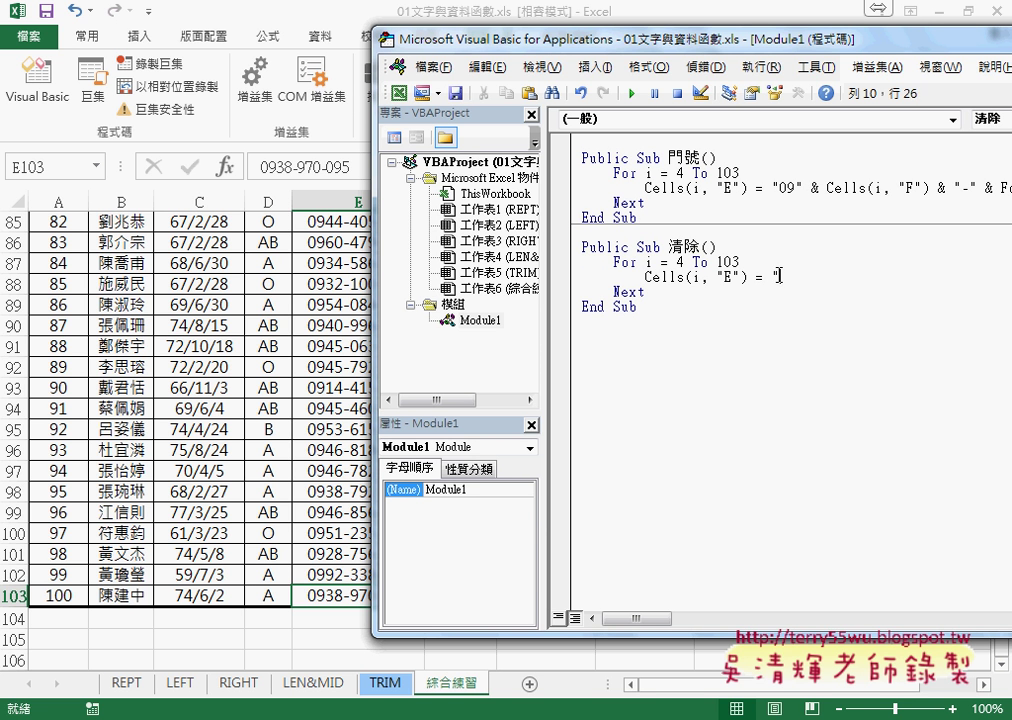
type("\"")
double_click(778, 275)
Step: Go to E4 at the top of the sheet, then move the editor aside to reveal column E
left_click(81, 504)
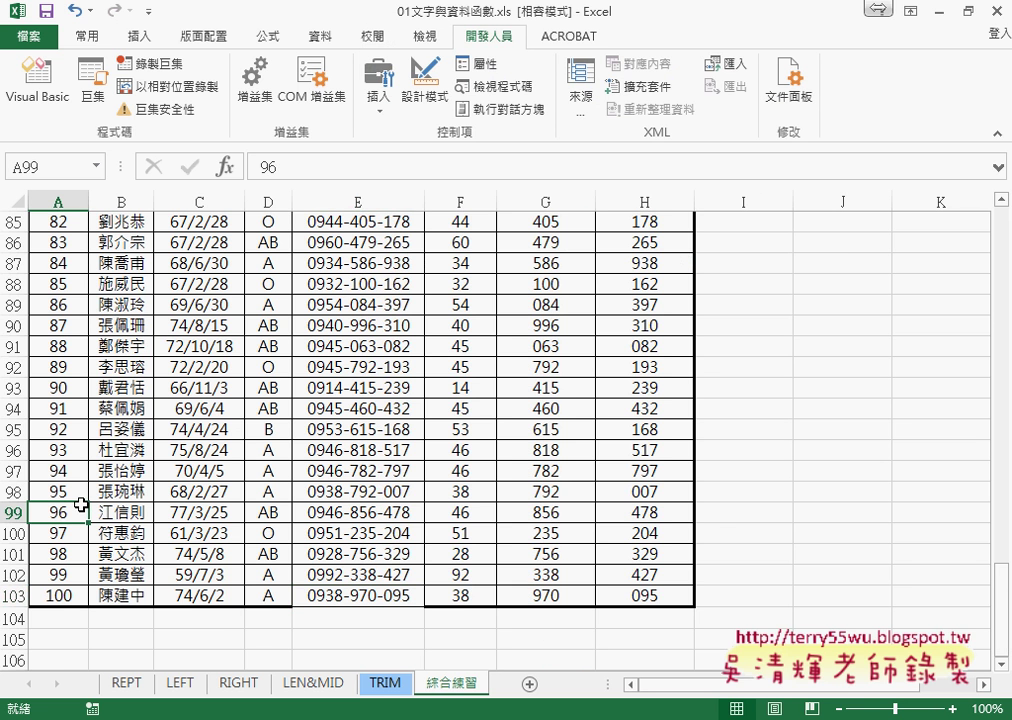
key("ctrl+Up")
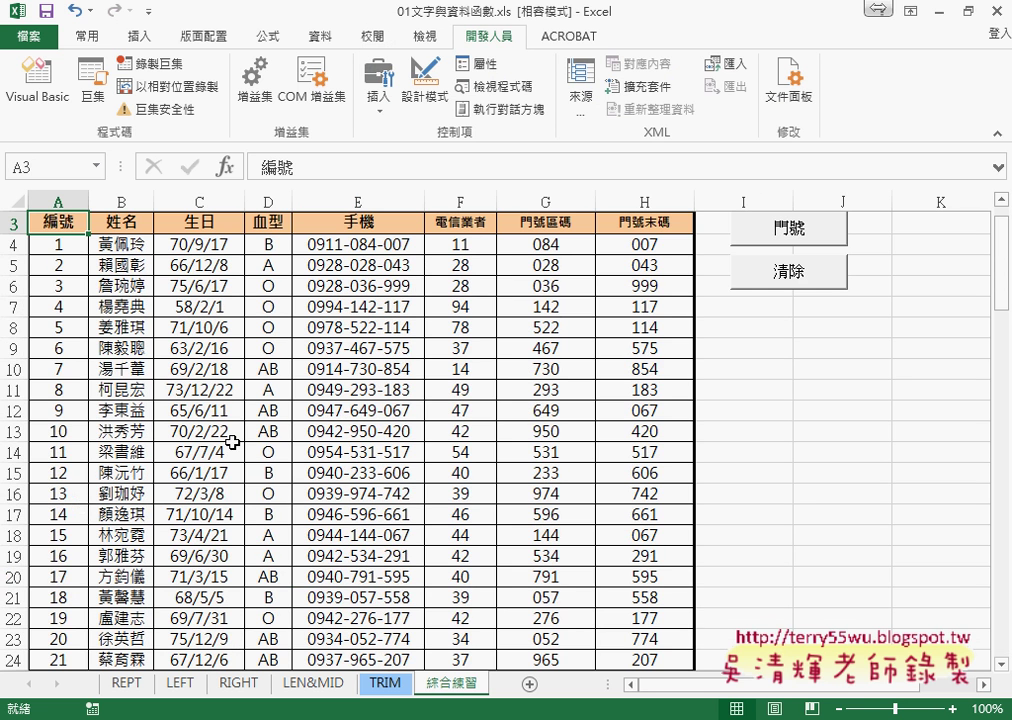
key("Down")
key("Right")
key("Right")
key("Right")
key("alt+Tab")
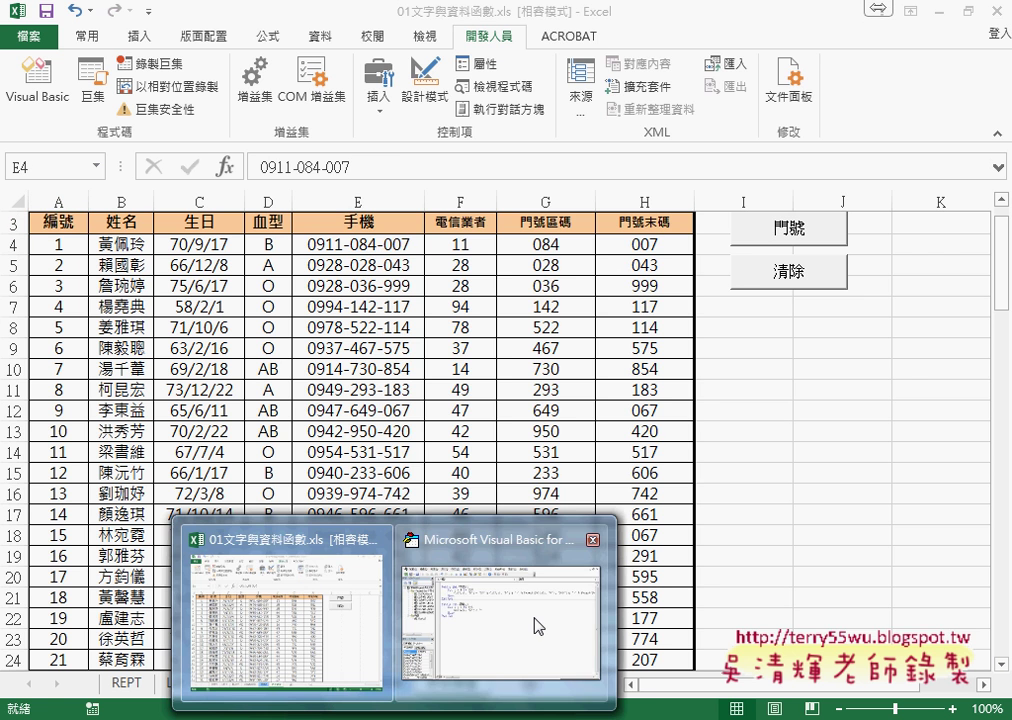
left_click_drag(500, 39, 597, 39)
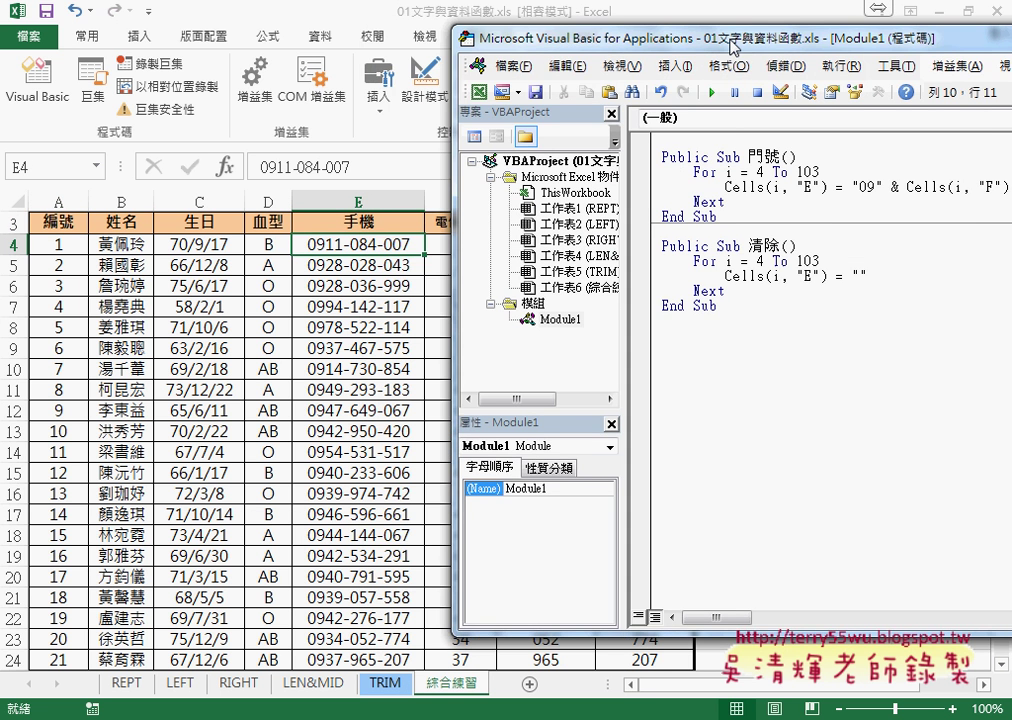
Step: Run 清除, then 門號, then 清除 again from the editor to test both macros
left_click(727, 92)
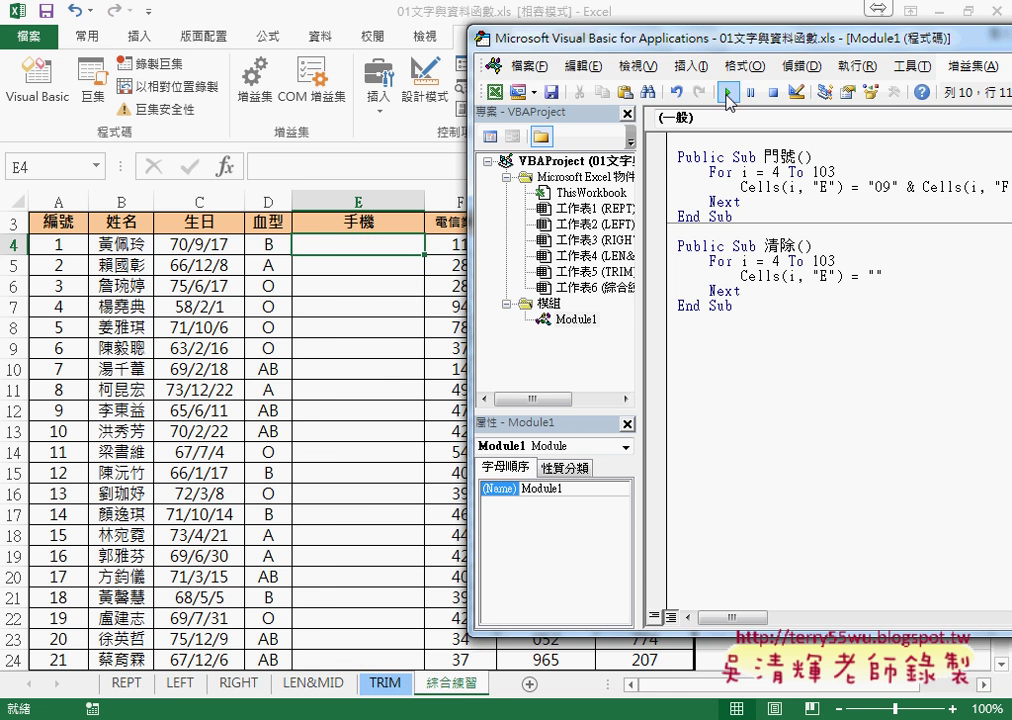
left_click(746, 171)
key("F5")
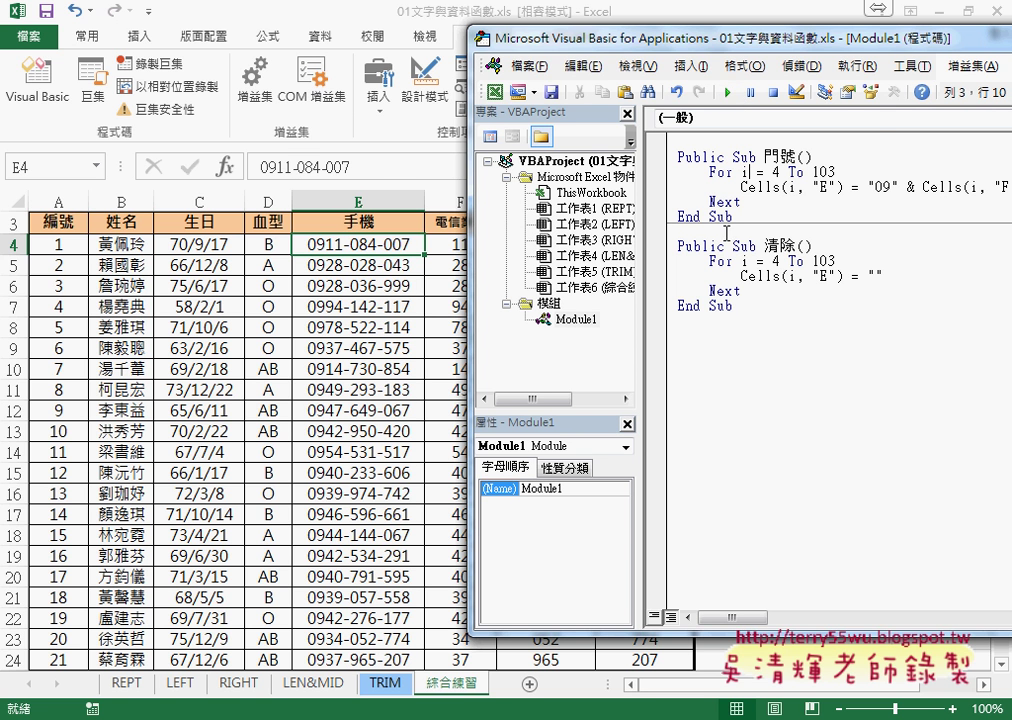
left_click(733, 276)
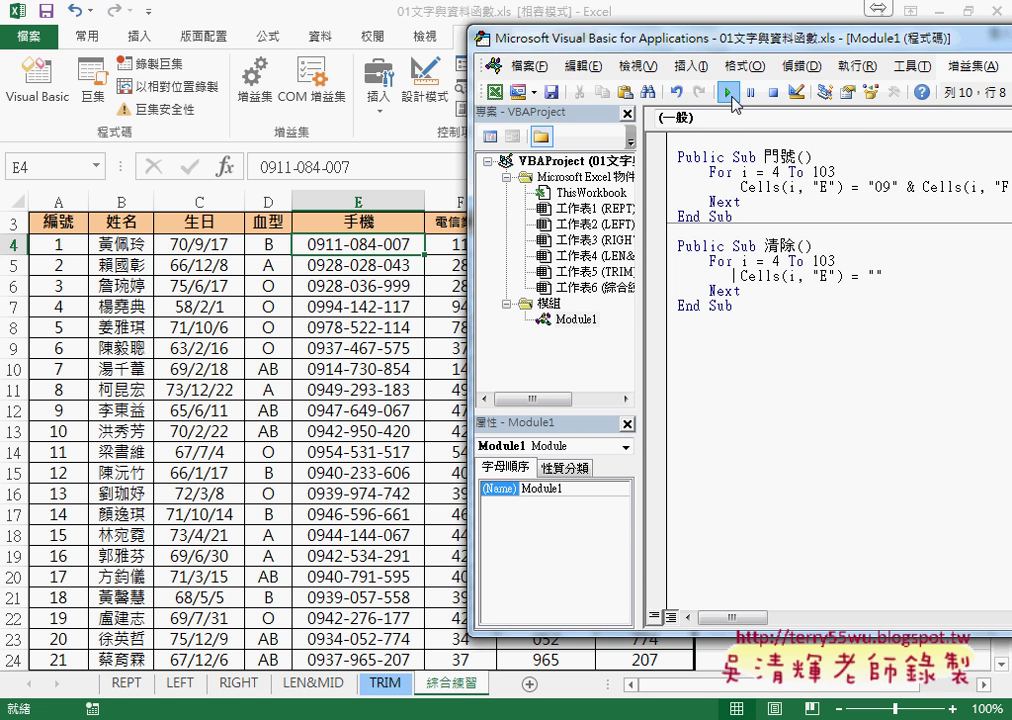
left_click(728, 93)
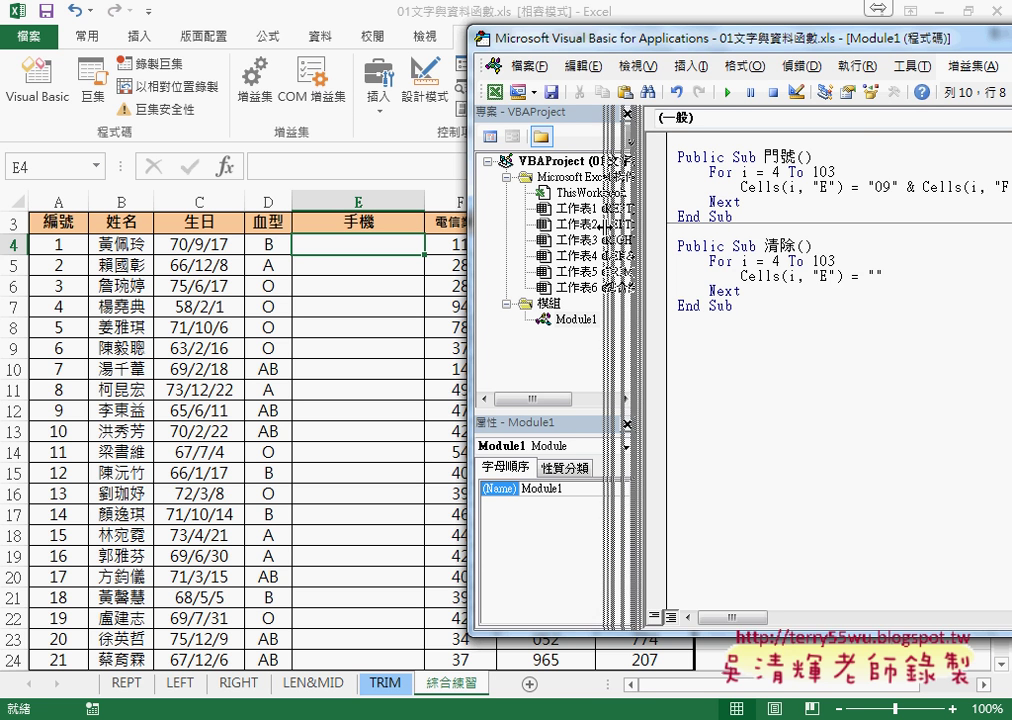
left_click_drag(641, 228, 606, 228)
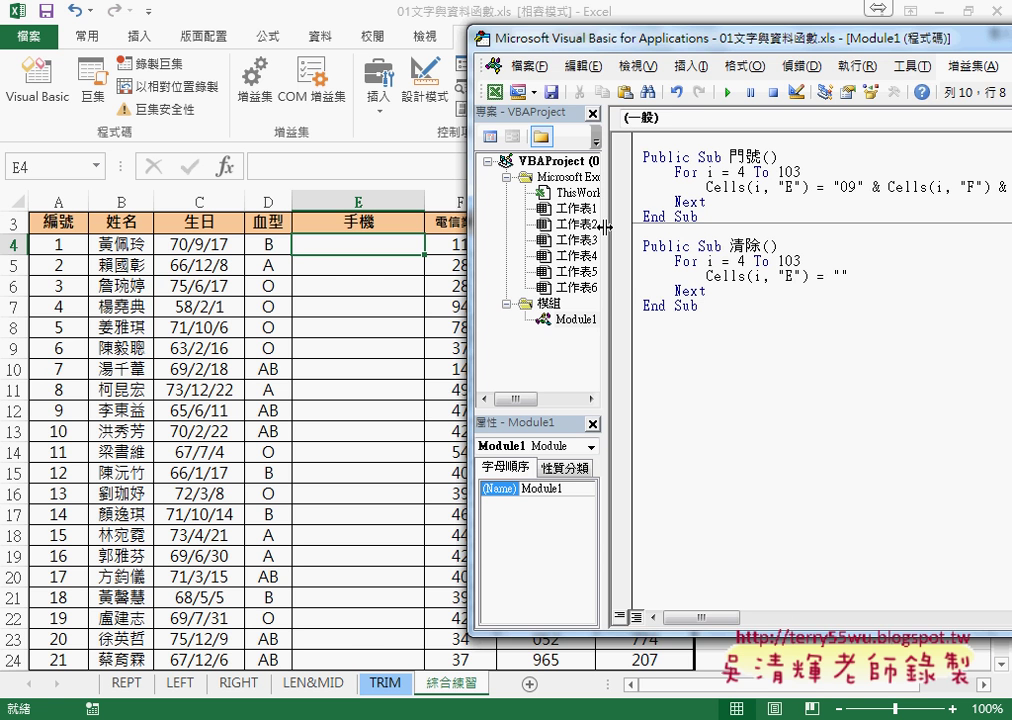
Step: Test the sheet's 門號 and 清除 buttons, leaving column E empty
left_click(359, 305)
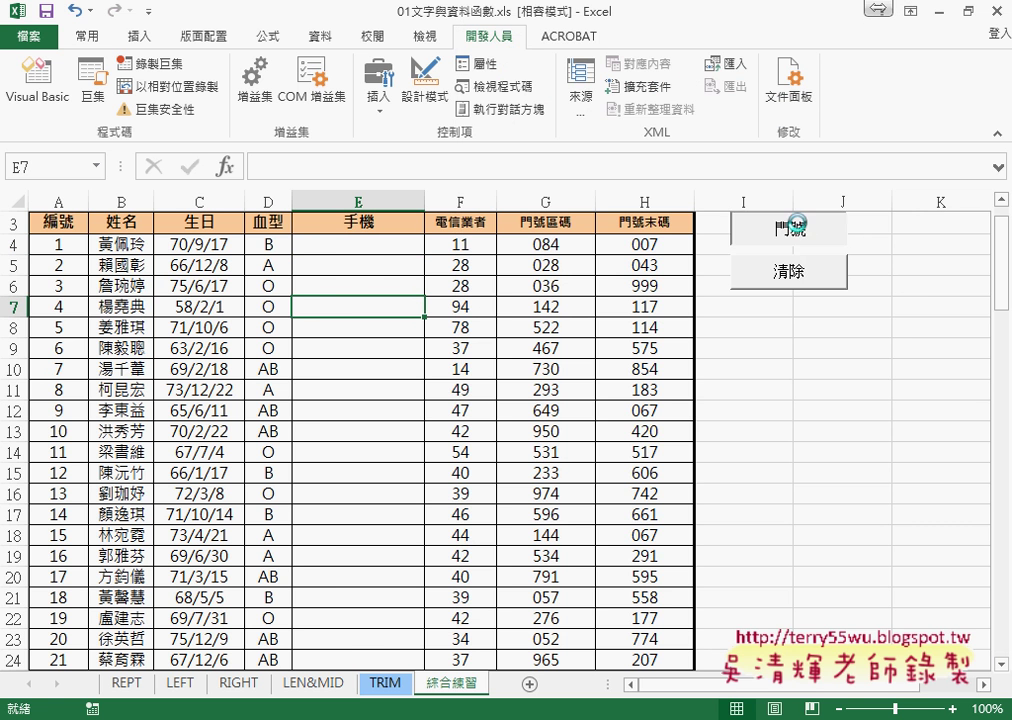
left_click(790, 272)
left_click(790, 238)
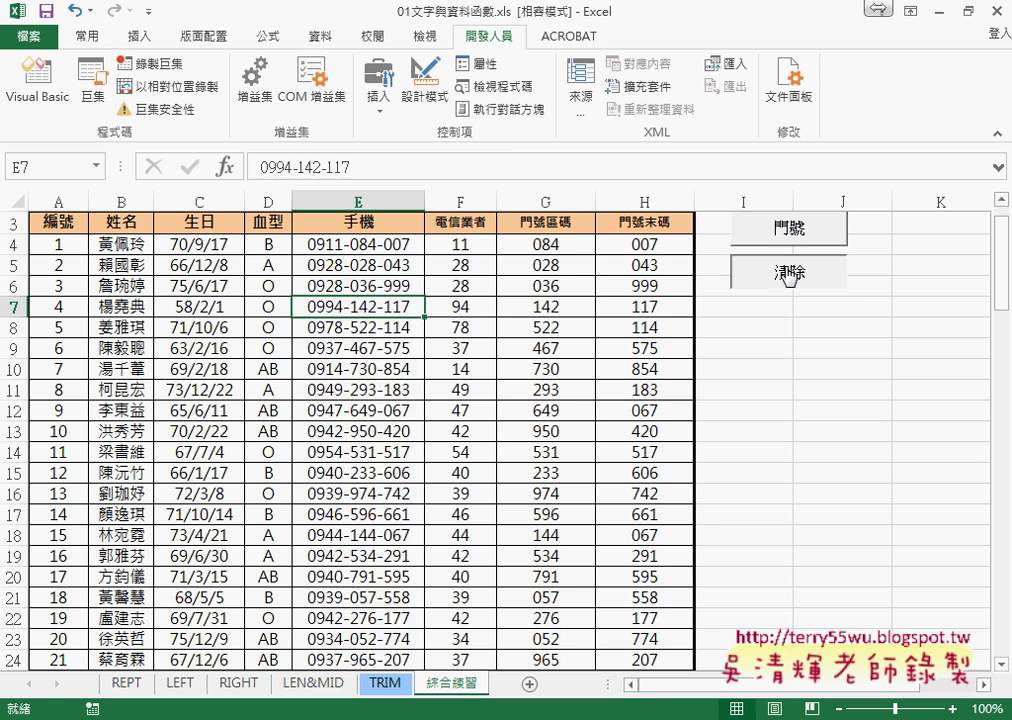
left_click(789, 274)
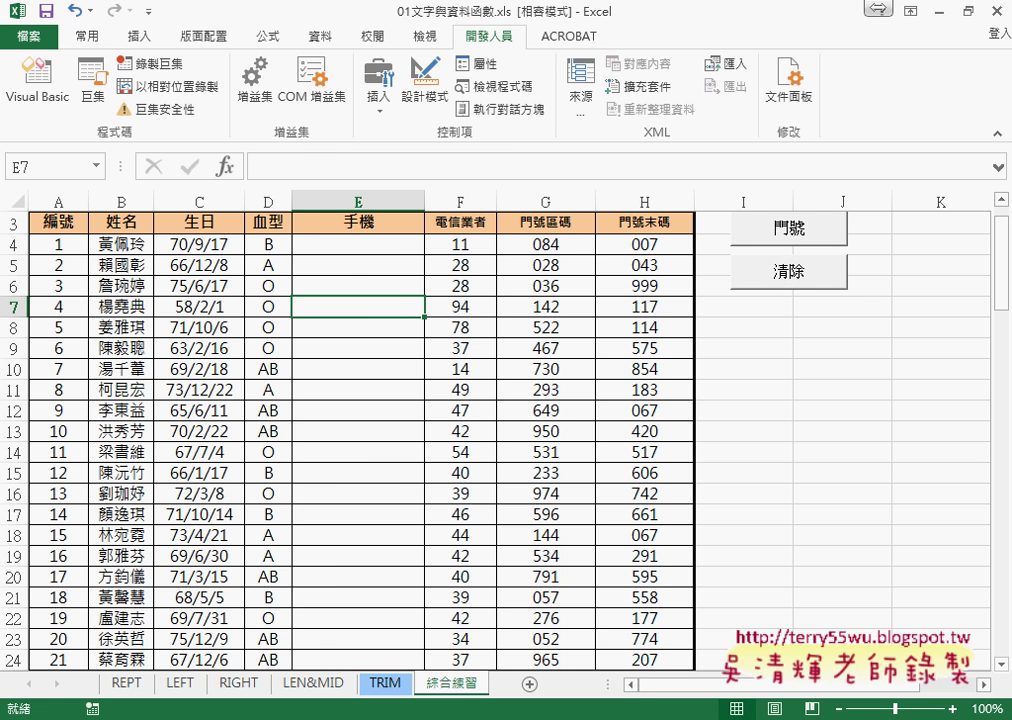
Step: Bring the VBA editor forward and maximize it across the screen
left_click(486, 637)
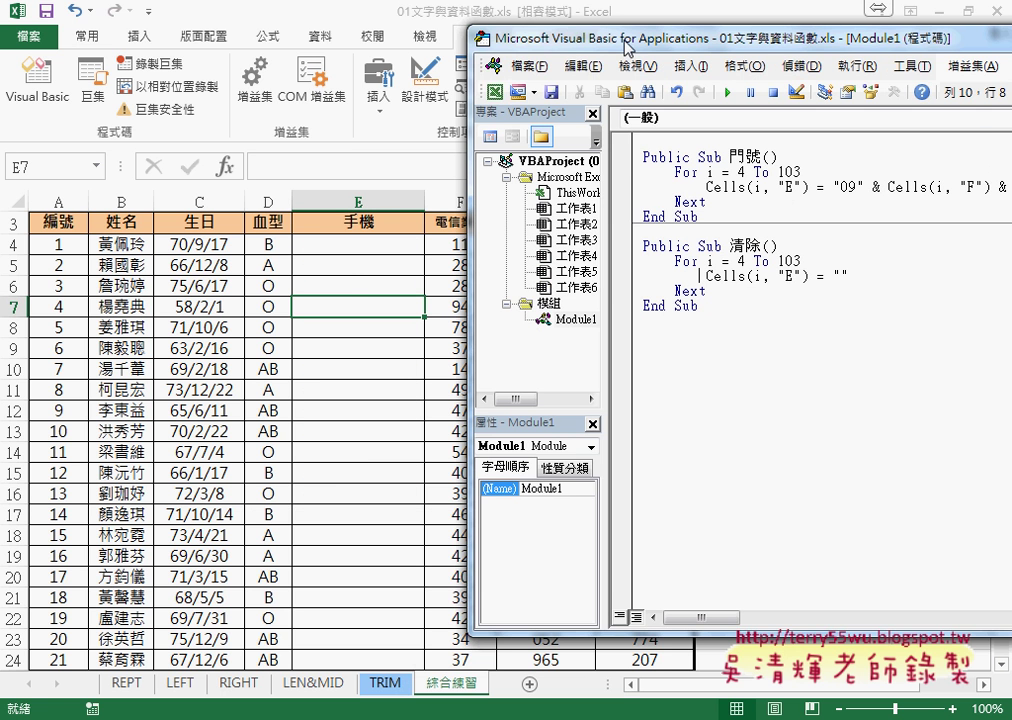
double_click(497, 38)
left_click_drag(155, 72, 145, 74)
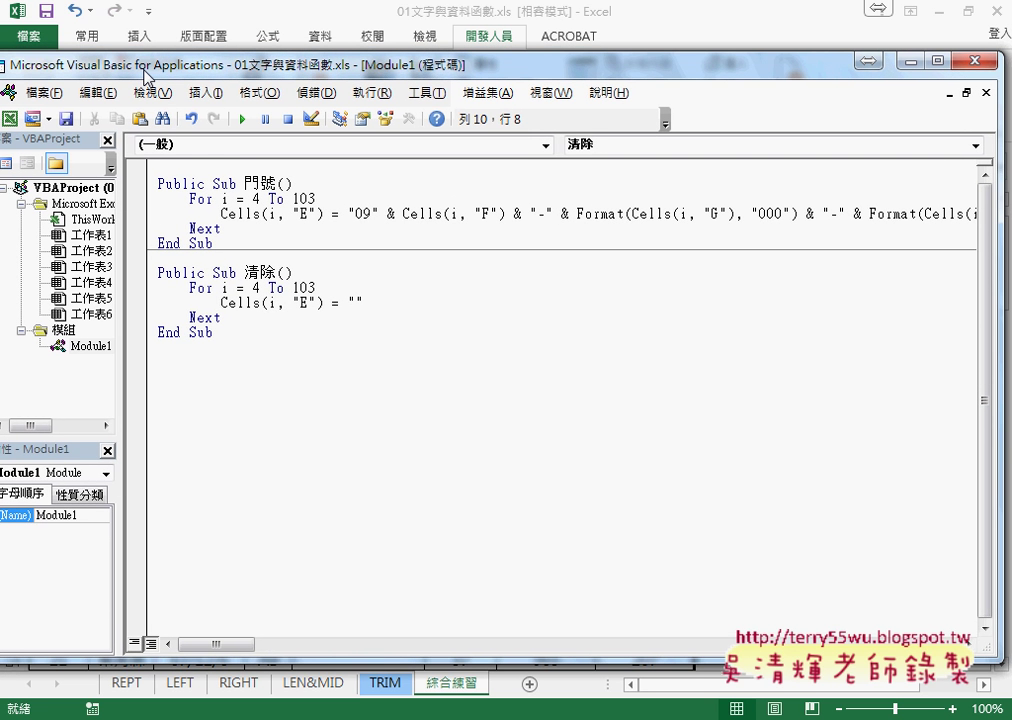